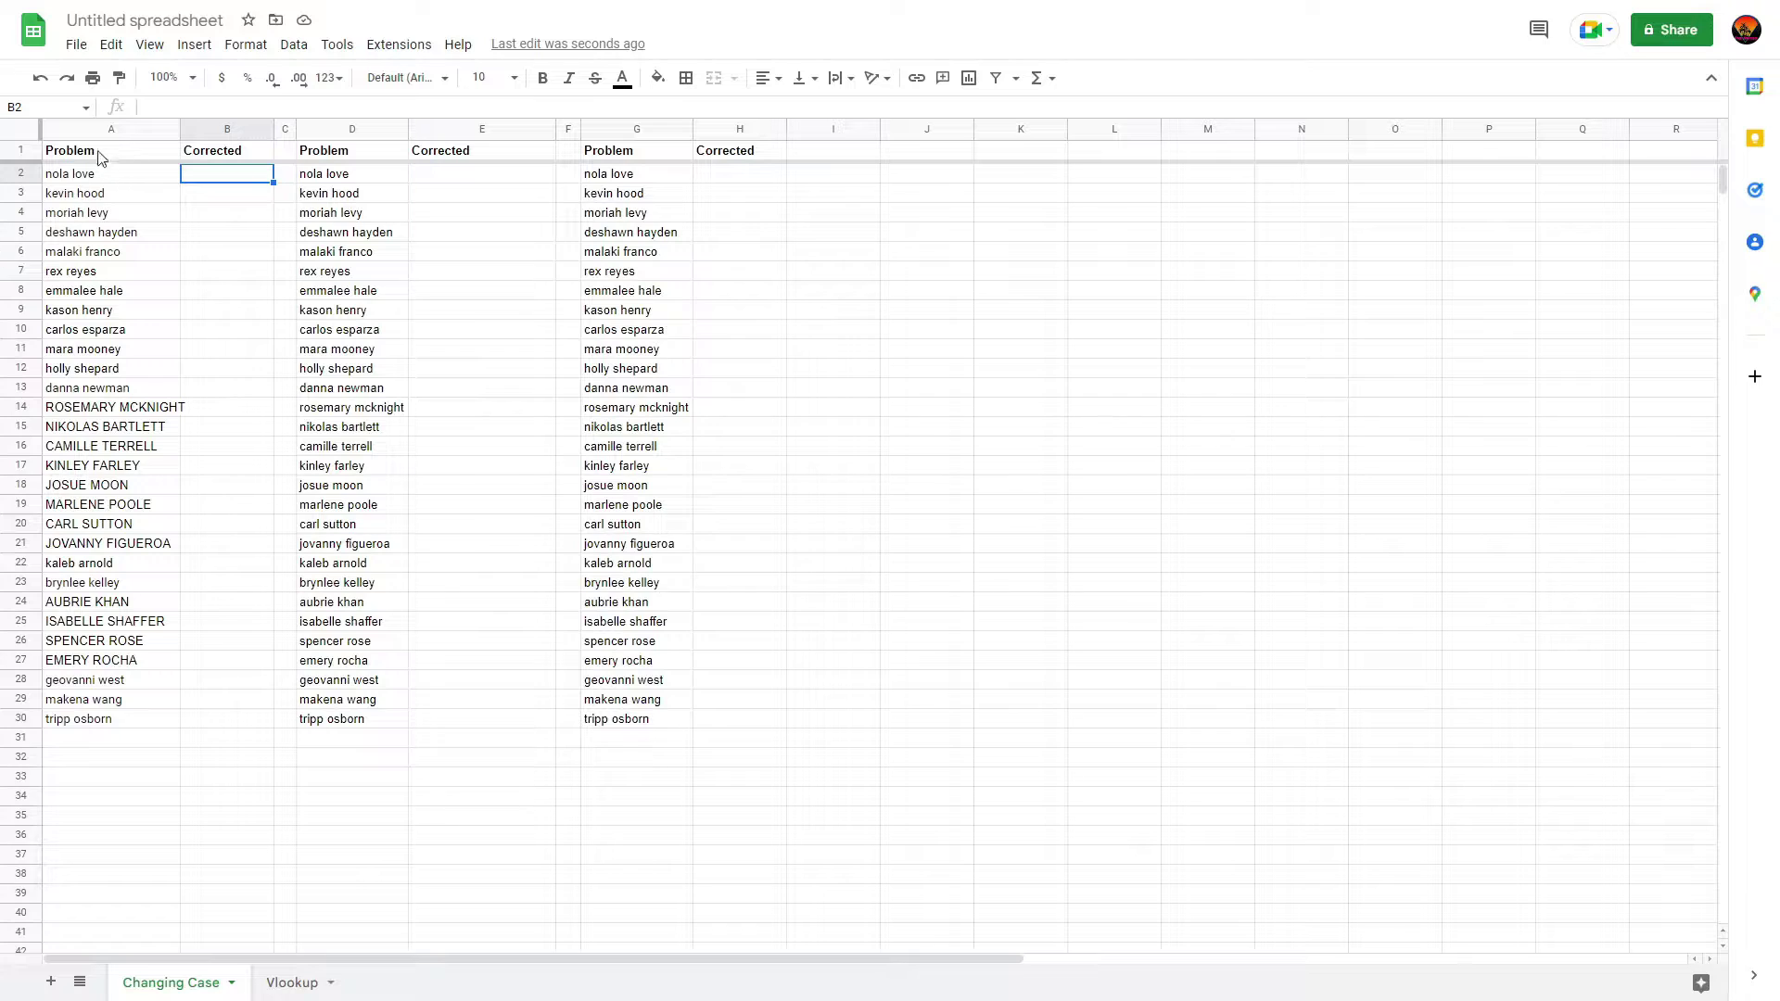
Step: Review the lowercase and all-caps names in column A and inspect column B's options
left_click_drag(83, 174, 76, 333)
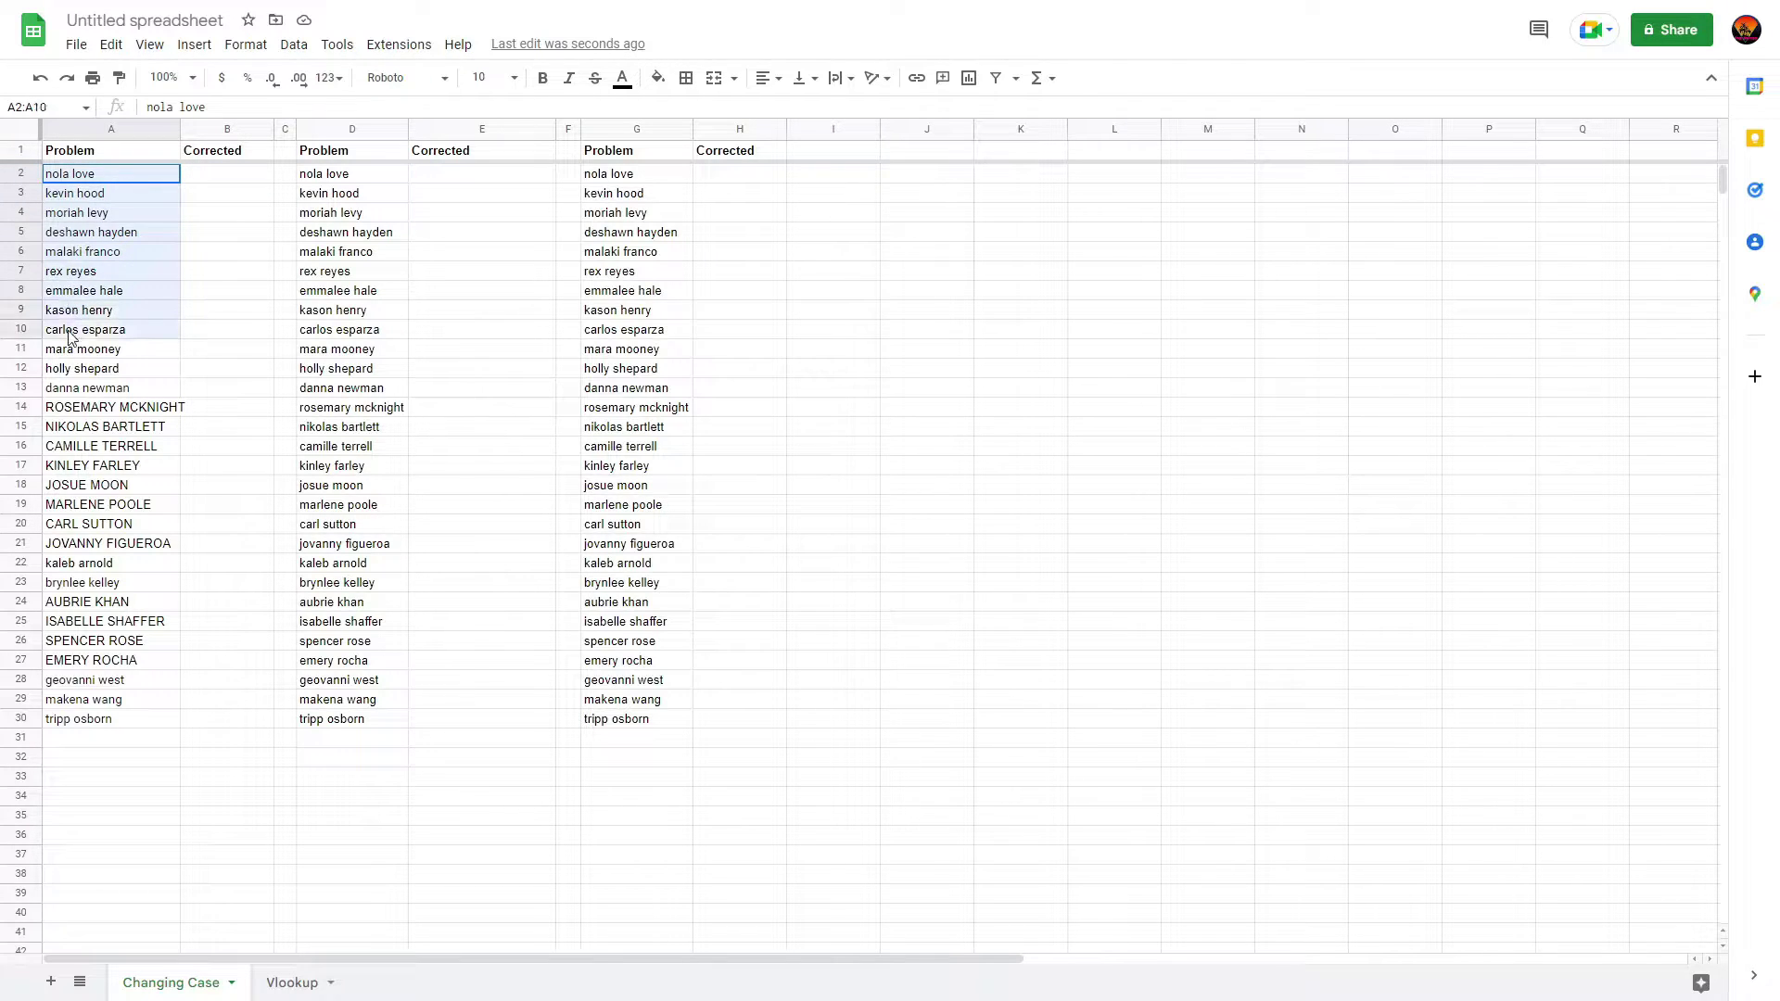
left_click_drag(80, 408, 123, 700)
left_click(249, 180)
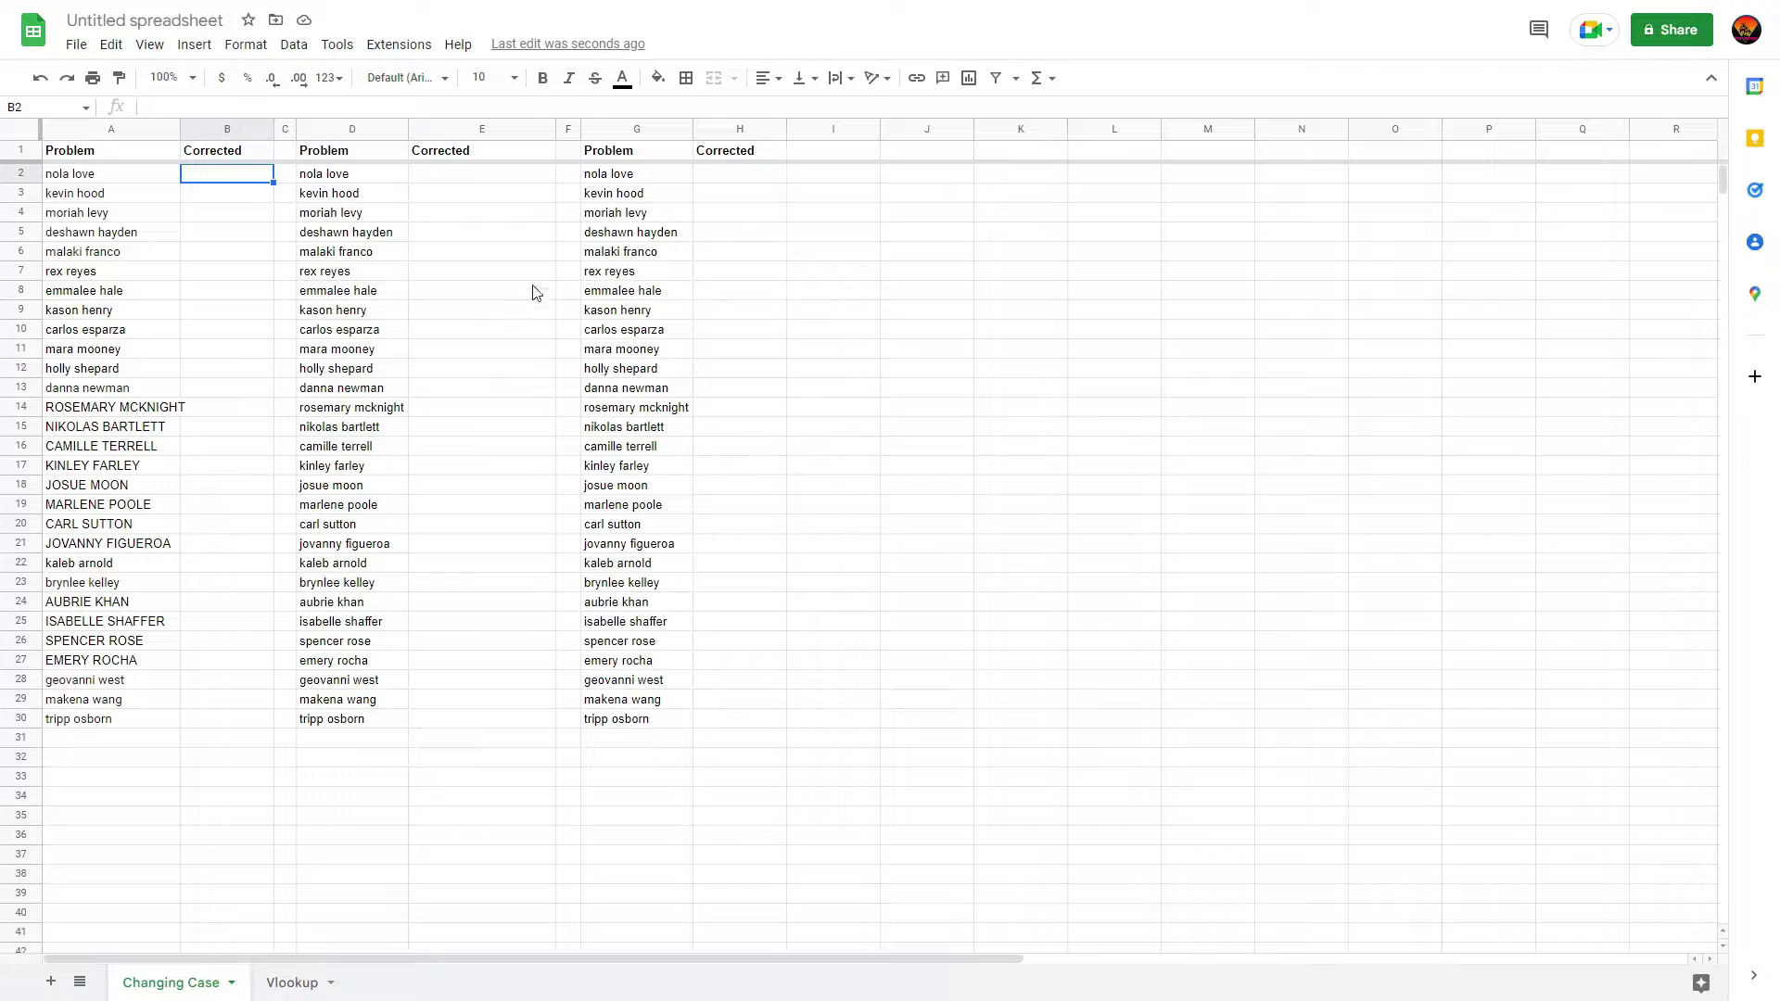
left_click(227, 130)
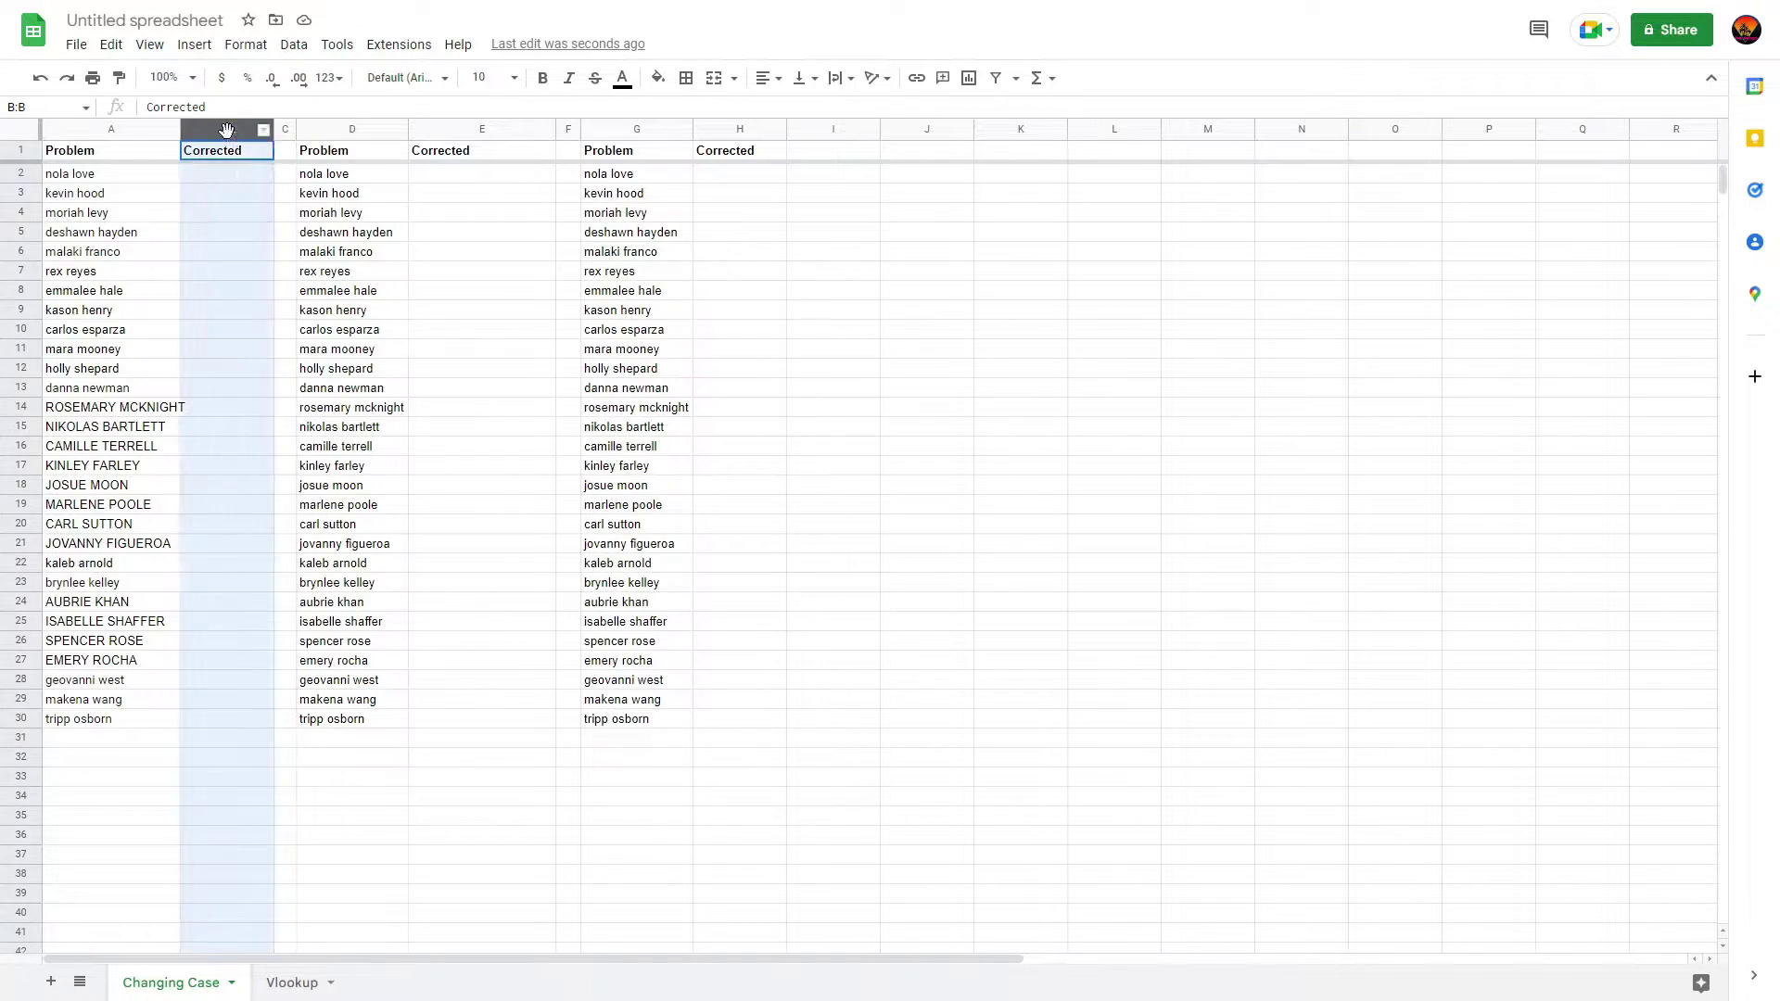
right_click(226, 134)
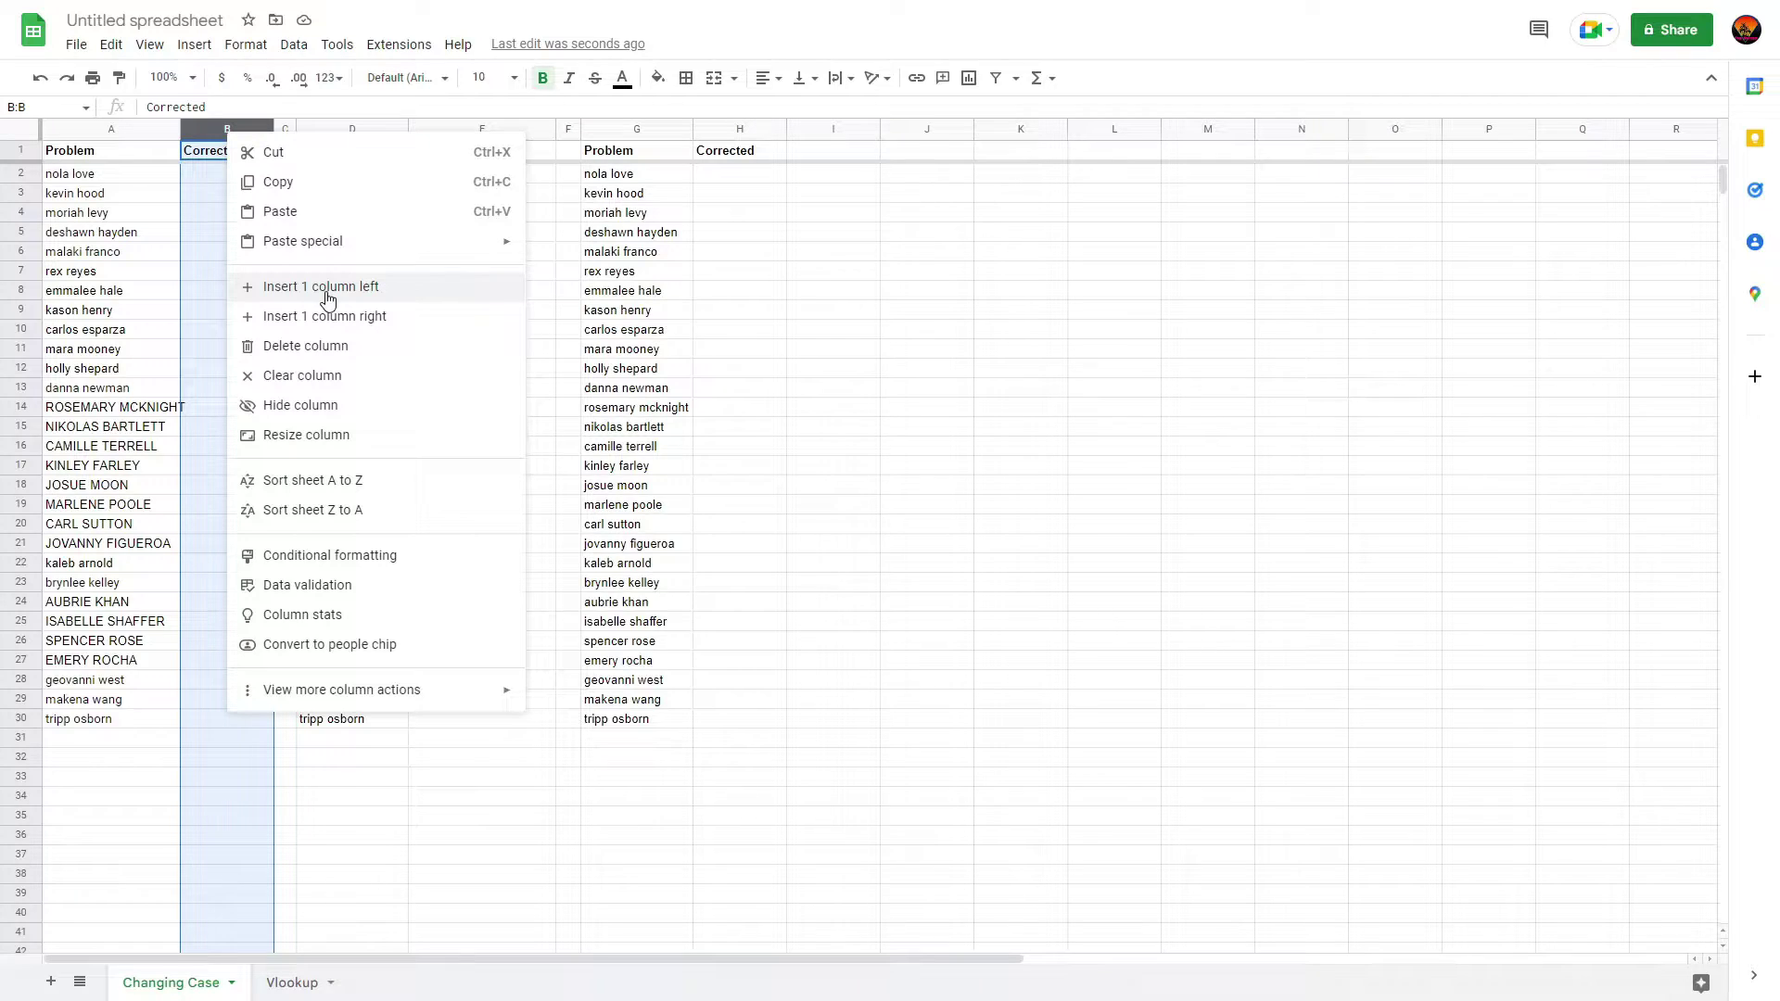
left_click(164, 215)
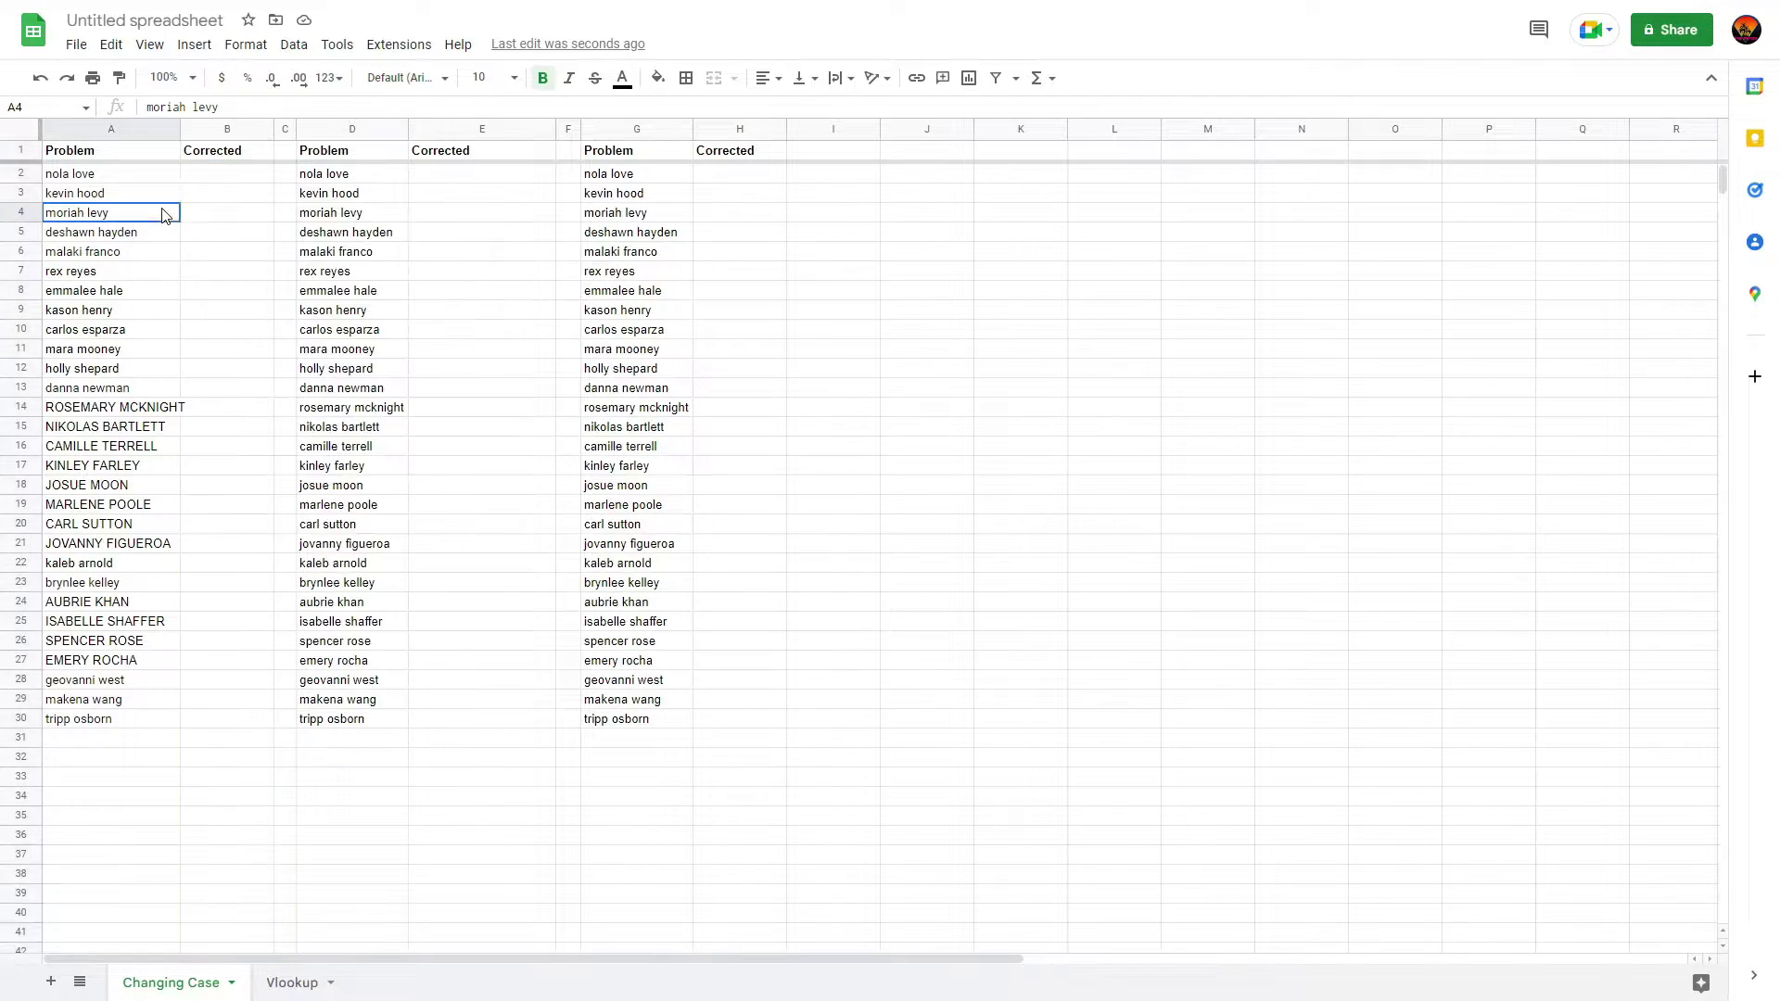
Step: Enter =lower(A2) in B2, check it, and start a formula in B3
left_click(209, 179)
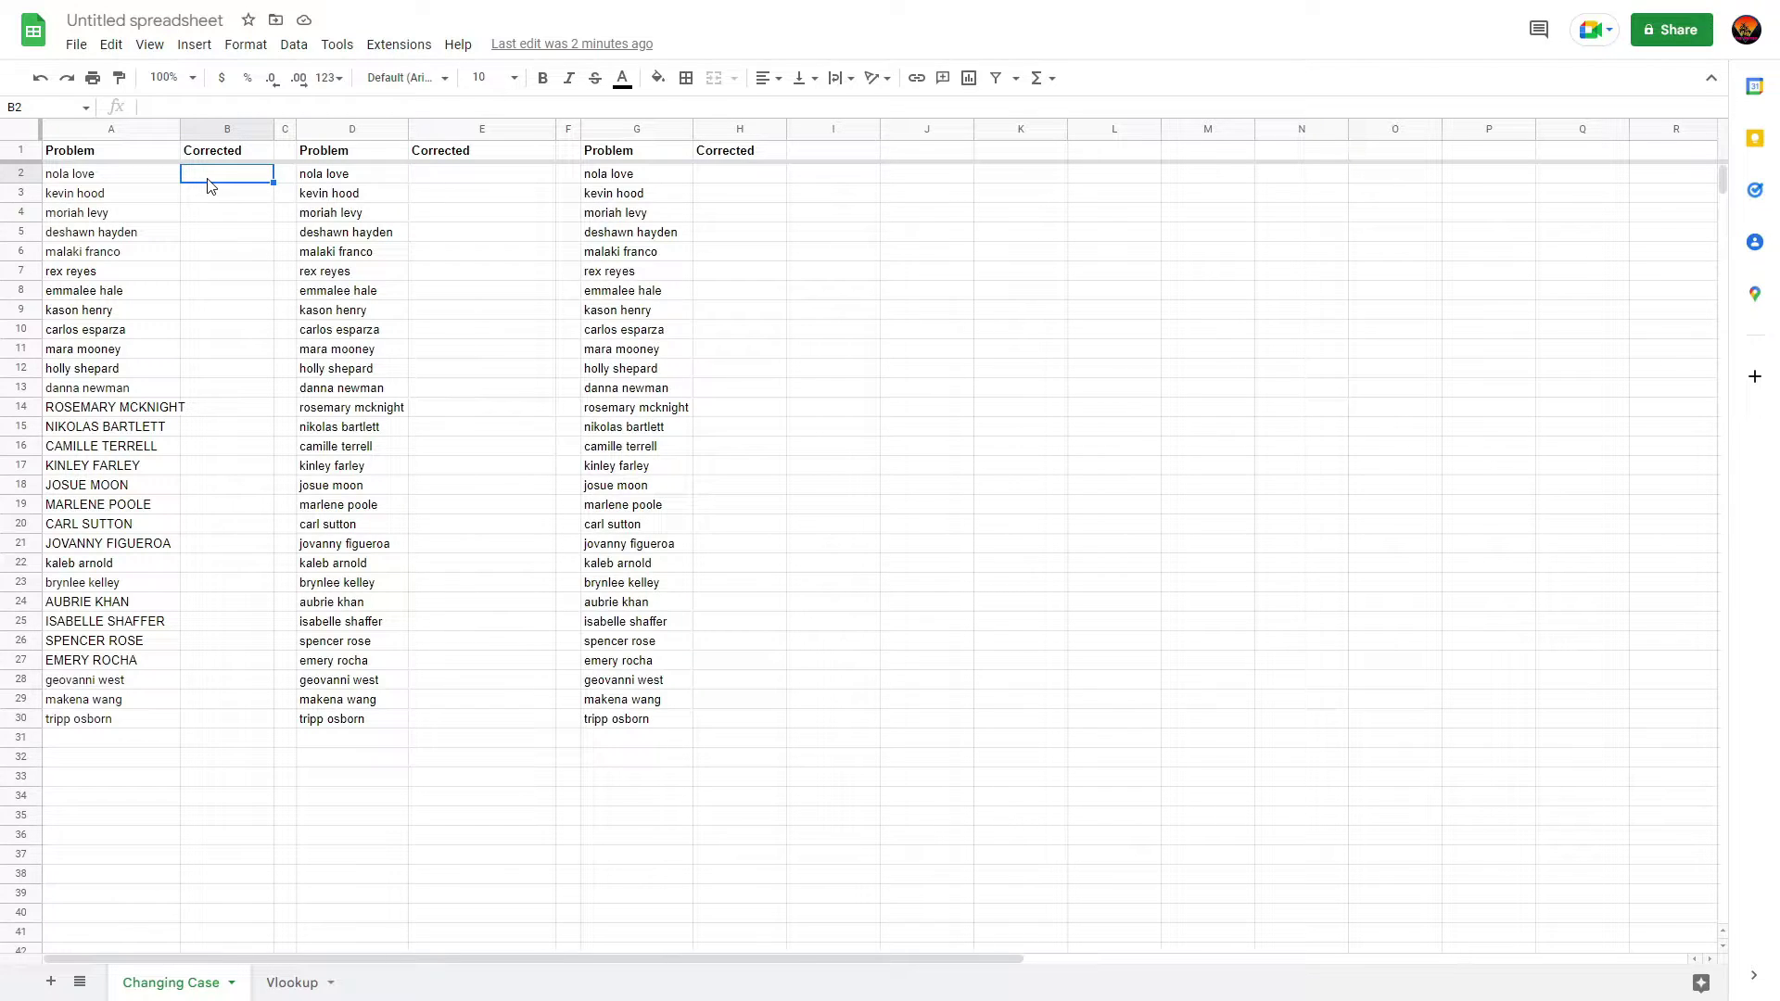
type("=l")
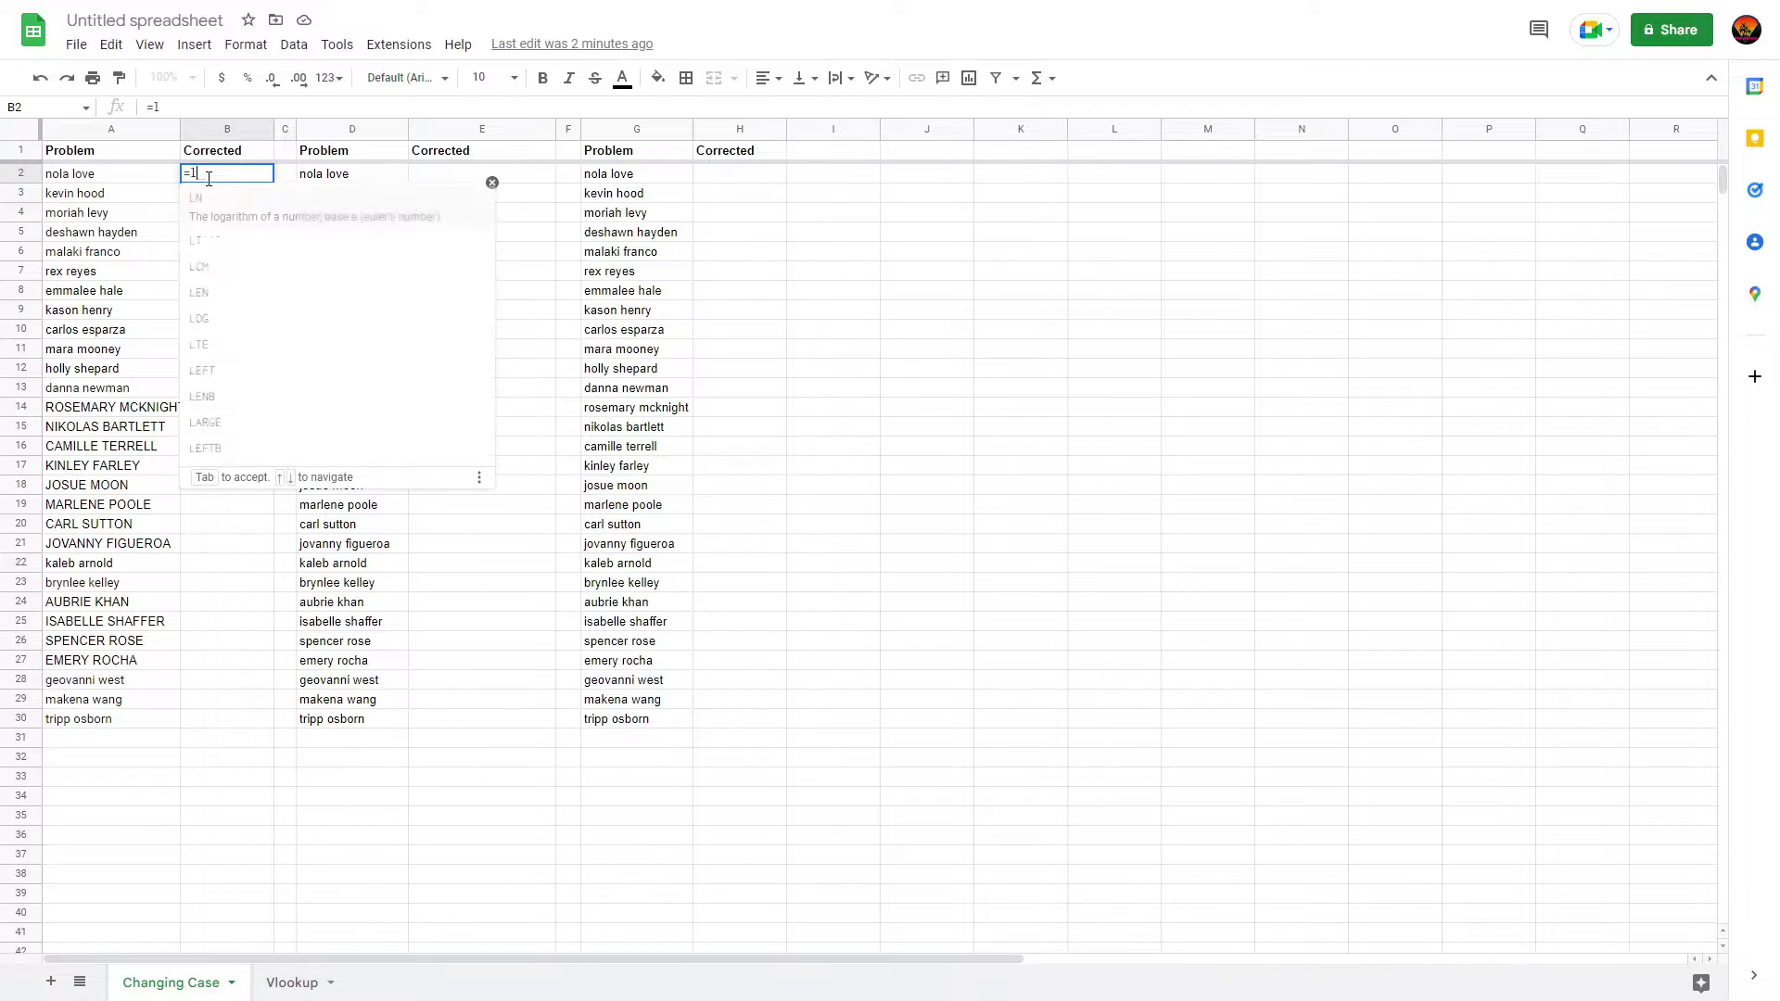
type("ower(A2)")
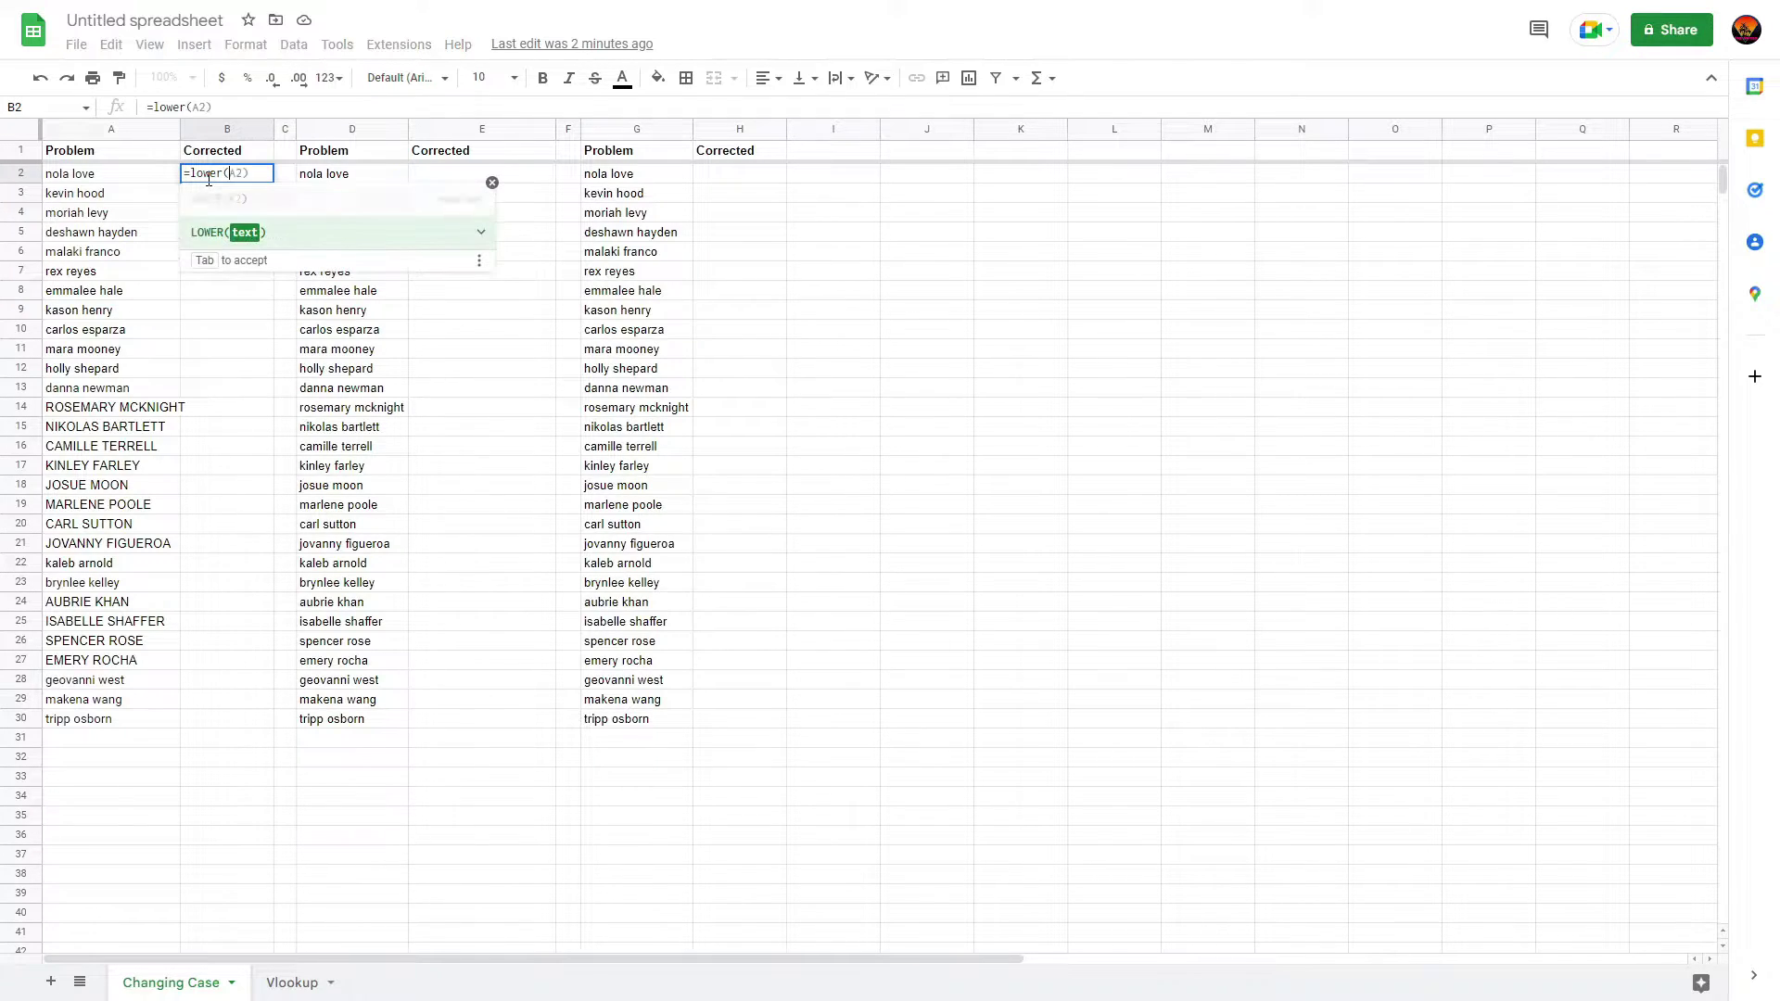
type("a2")
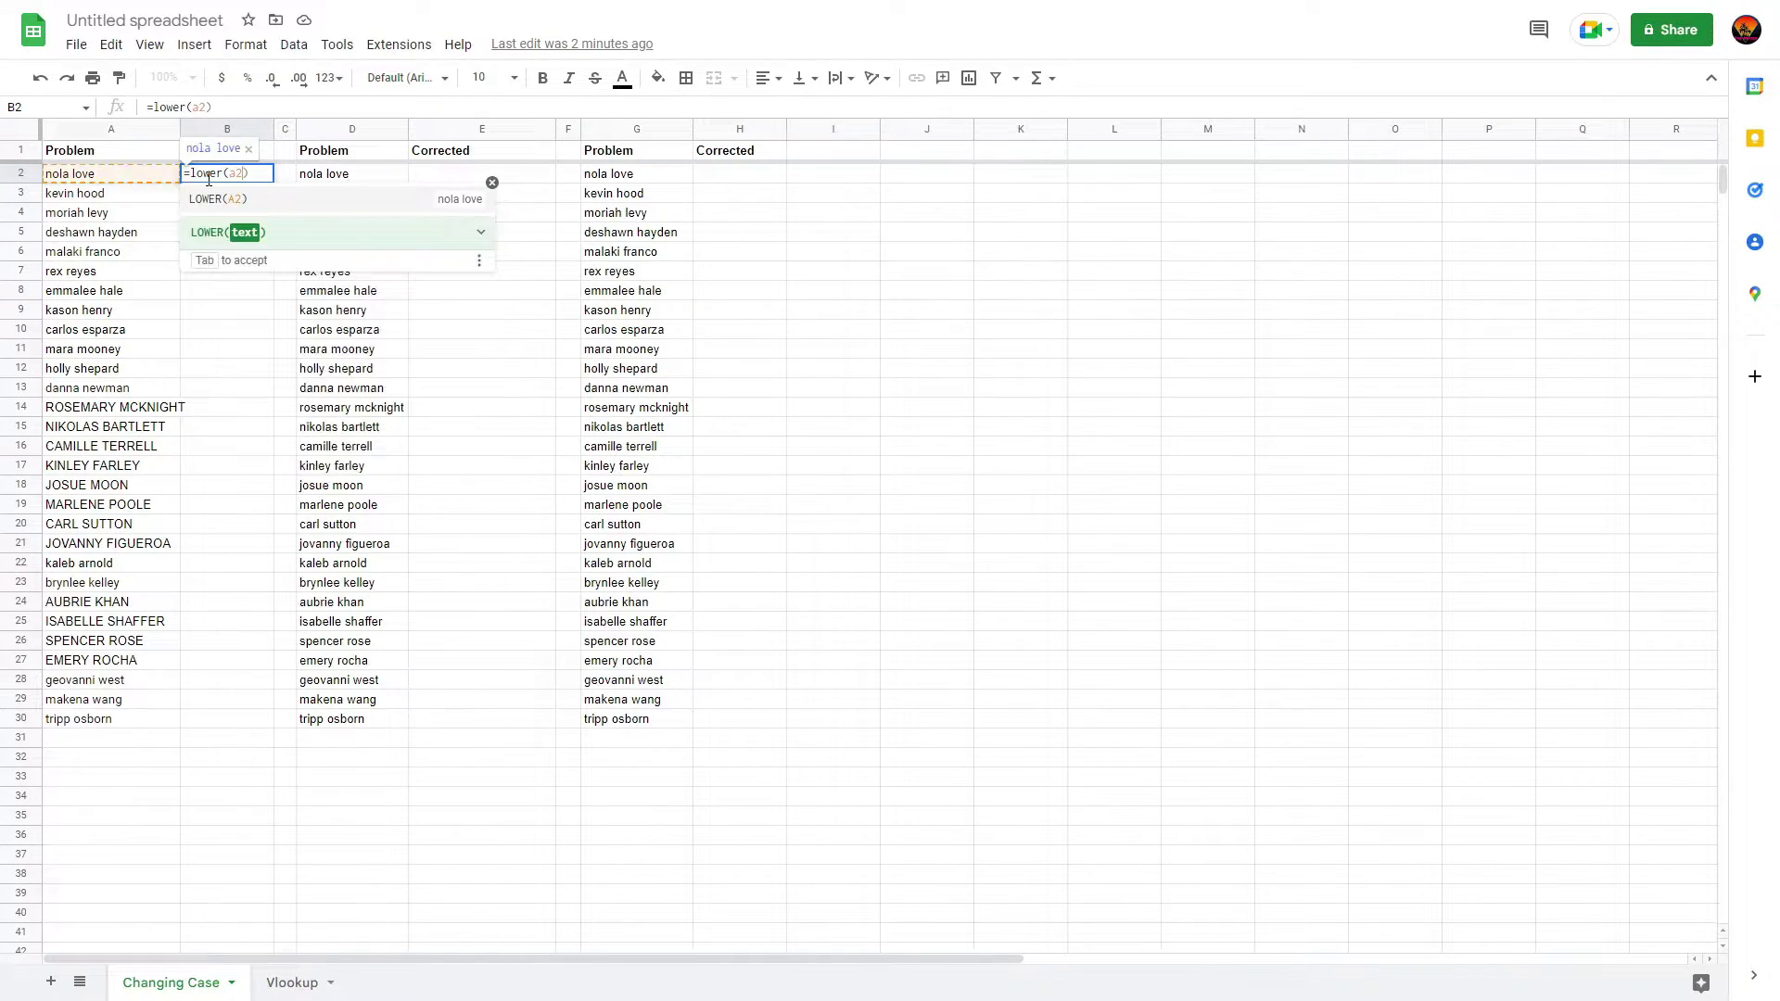
type(")")
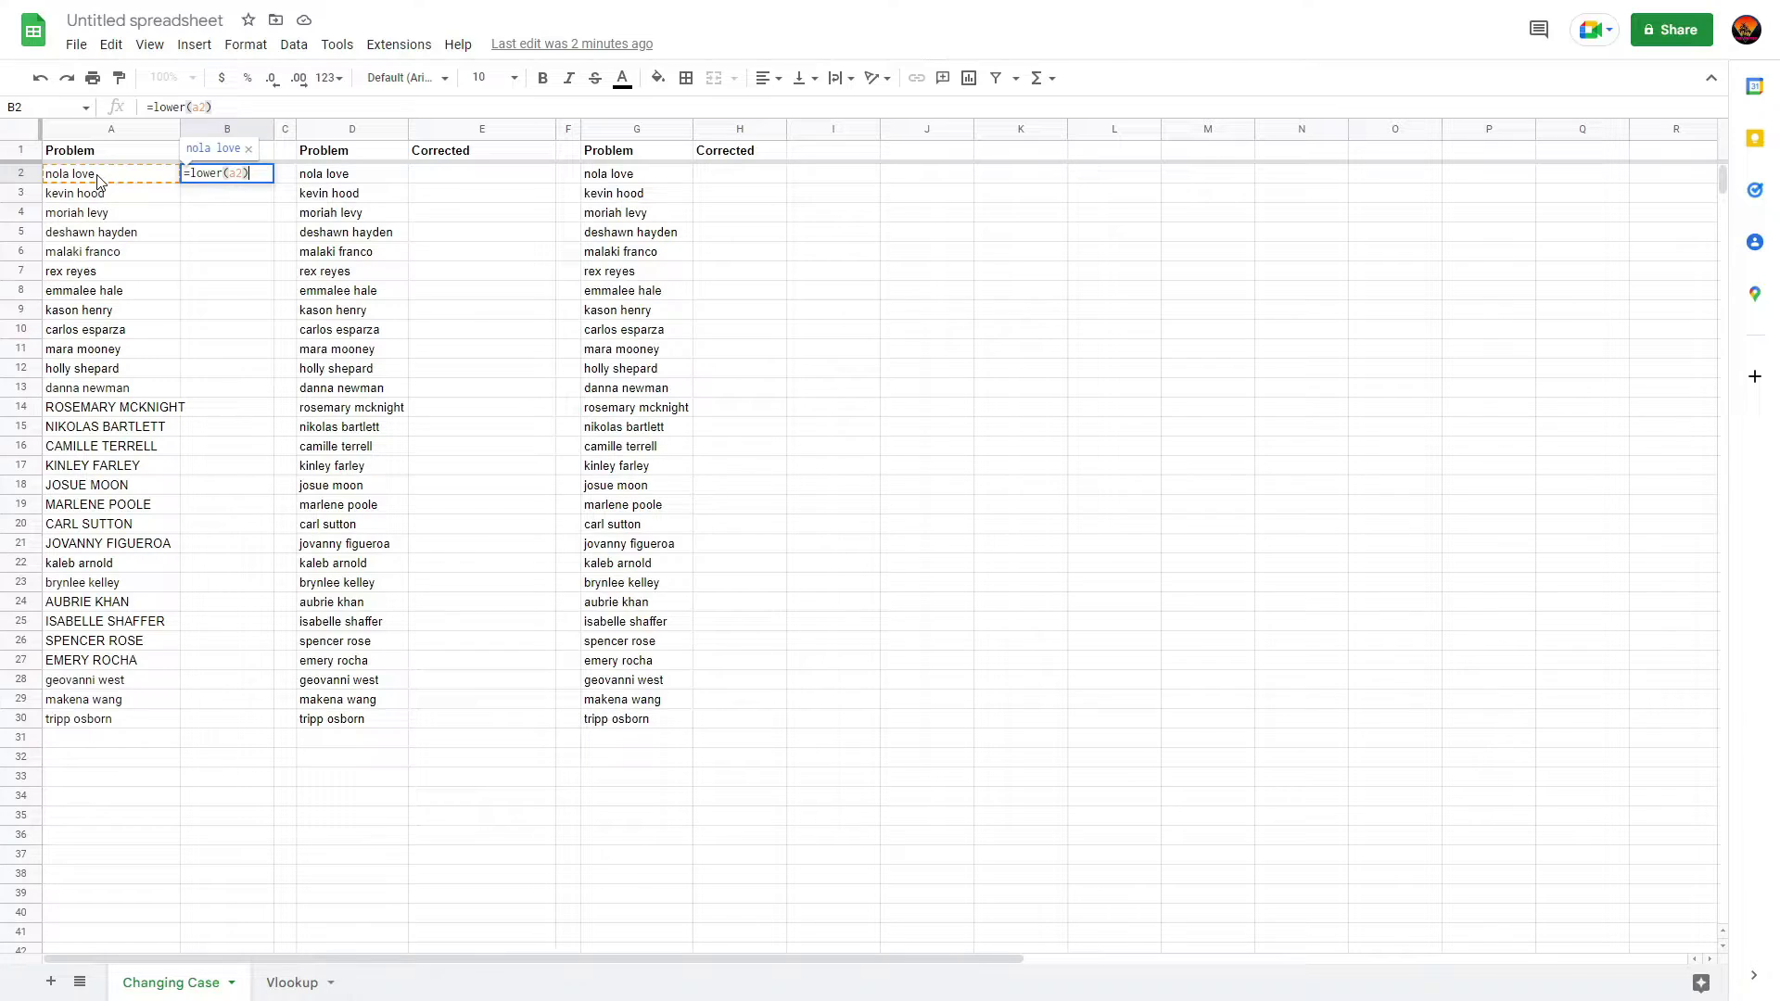
key("Return")
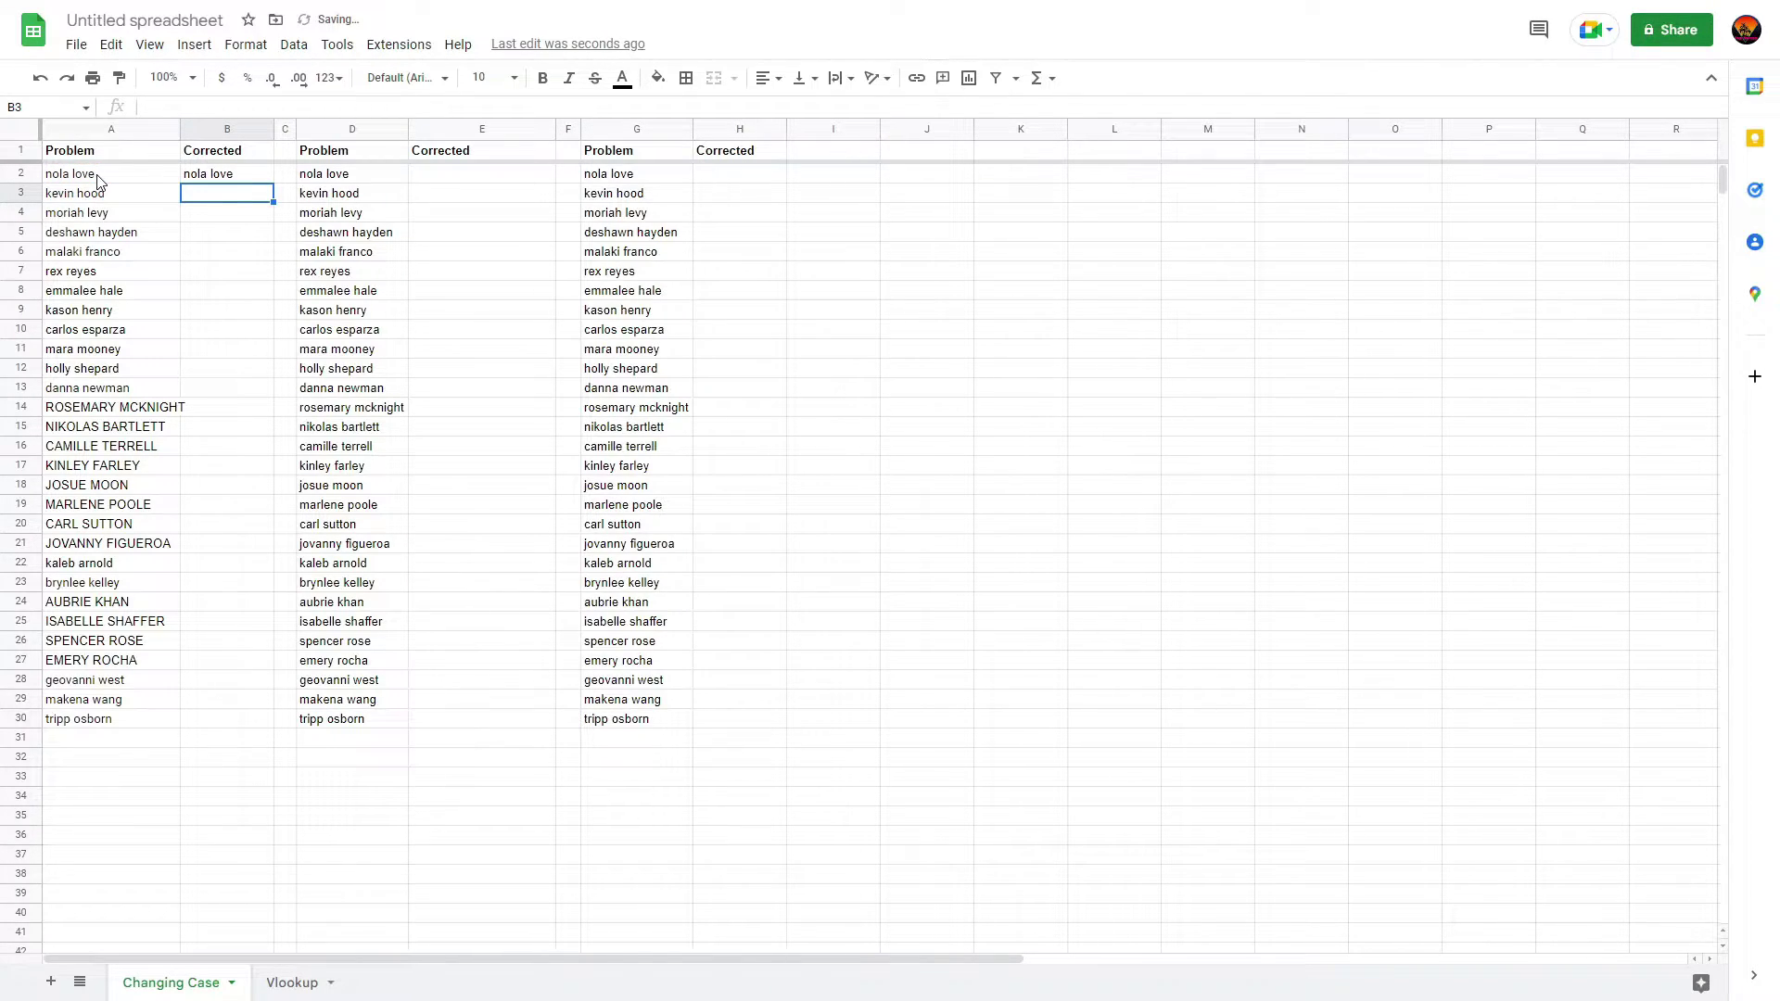
key("Up")
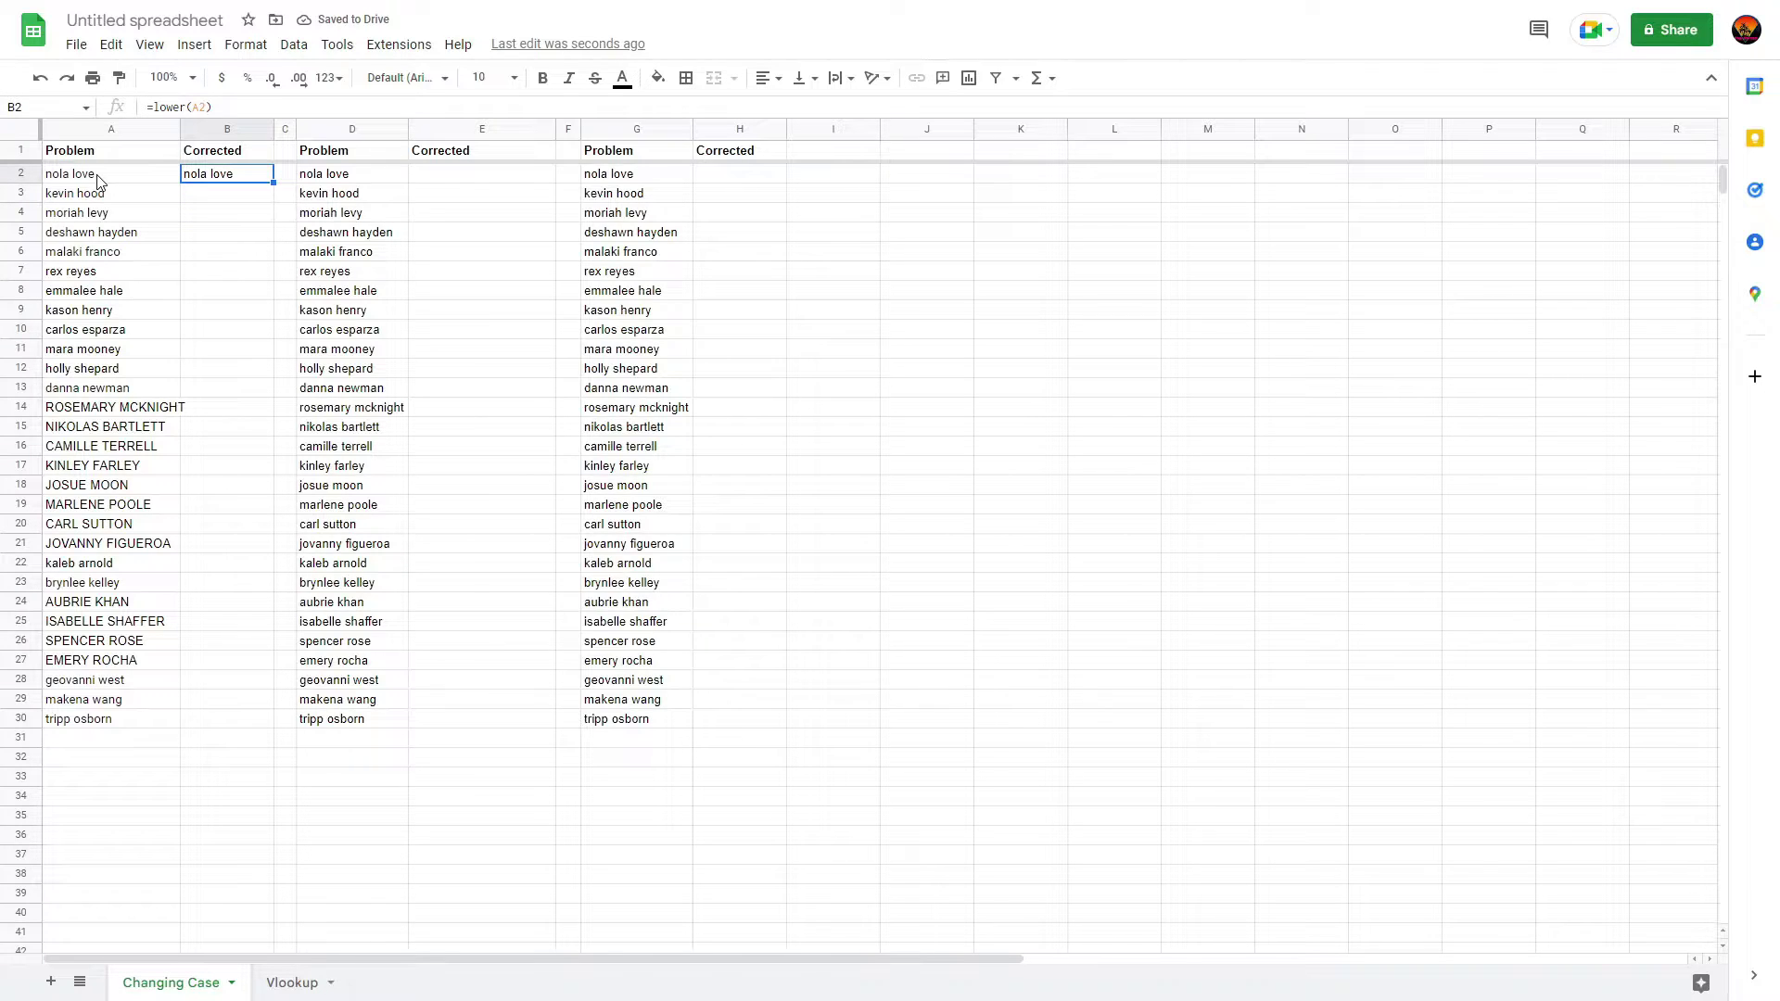
key("Down")
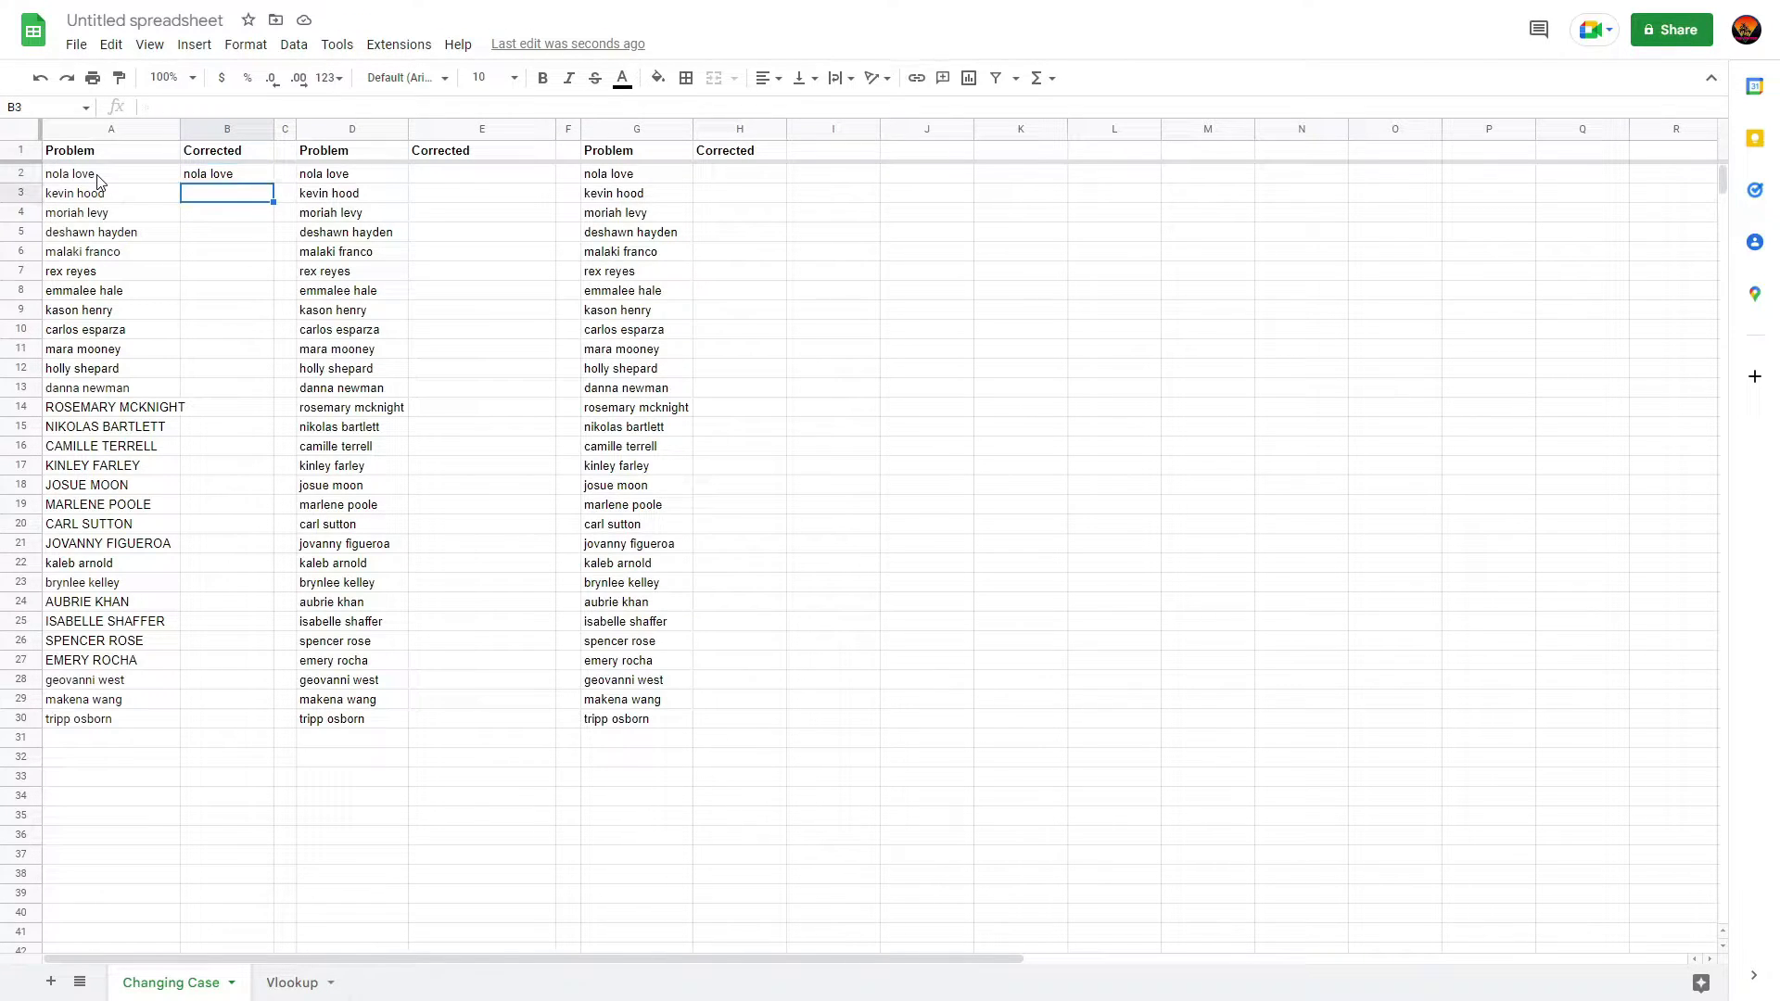
type("=")
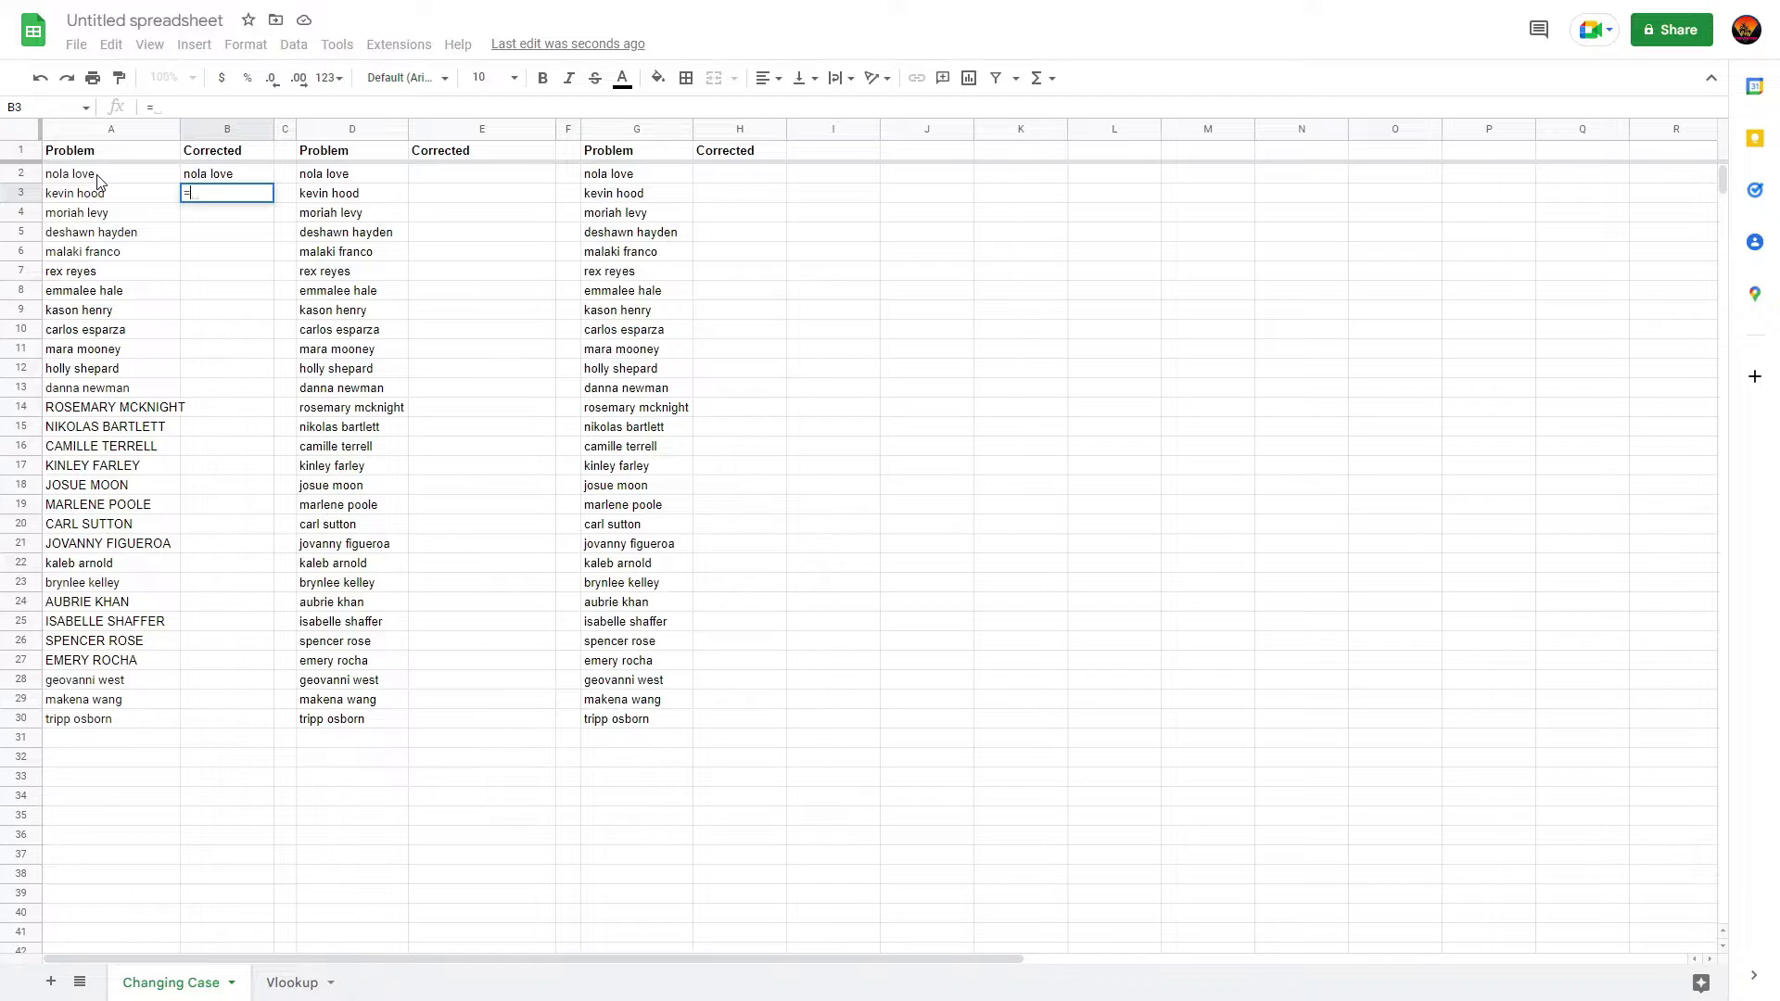
type("lower")
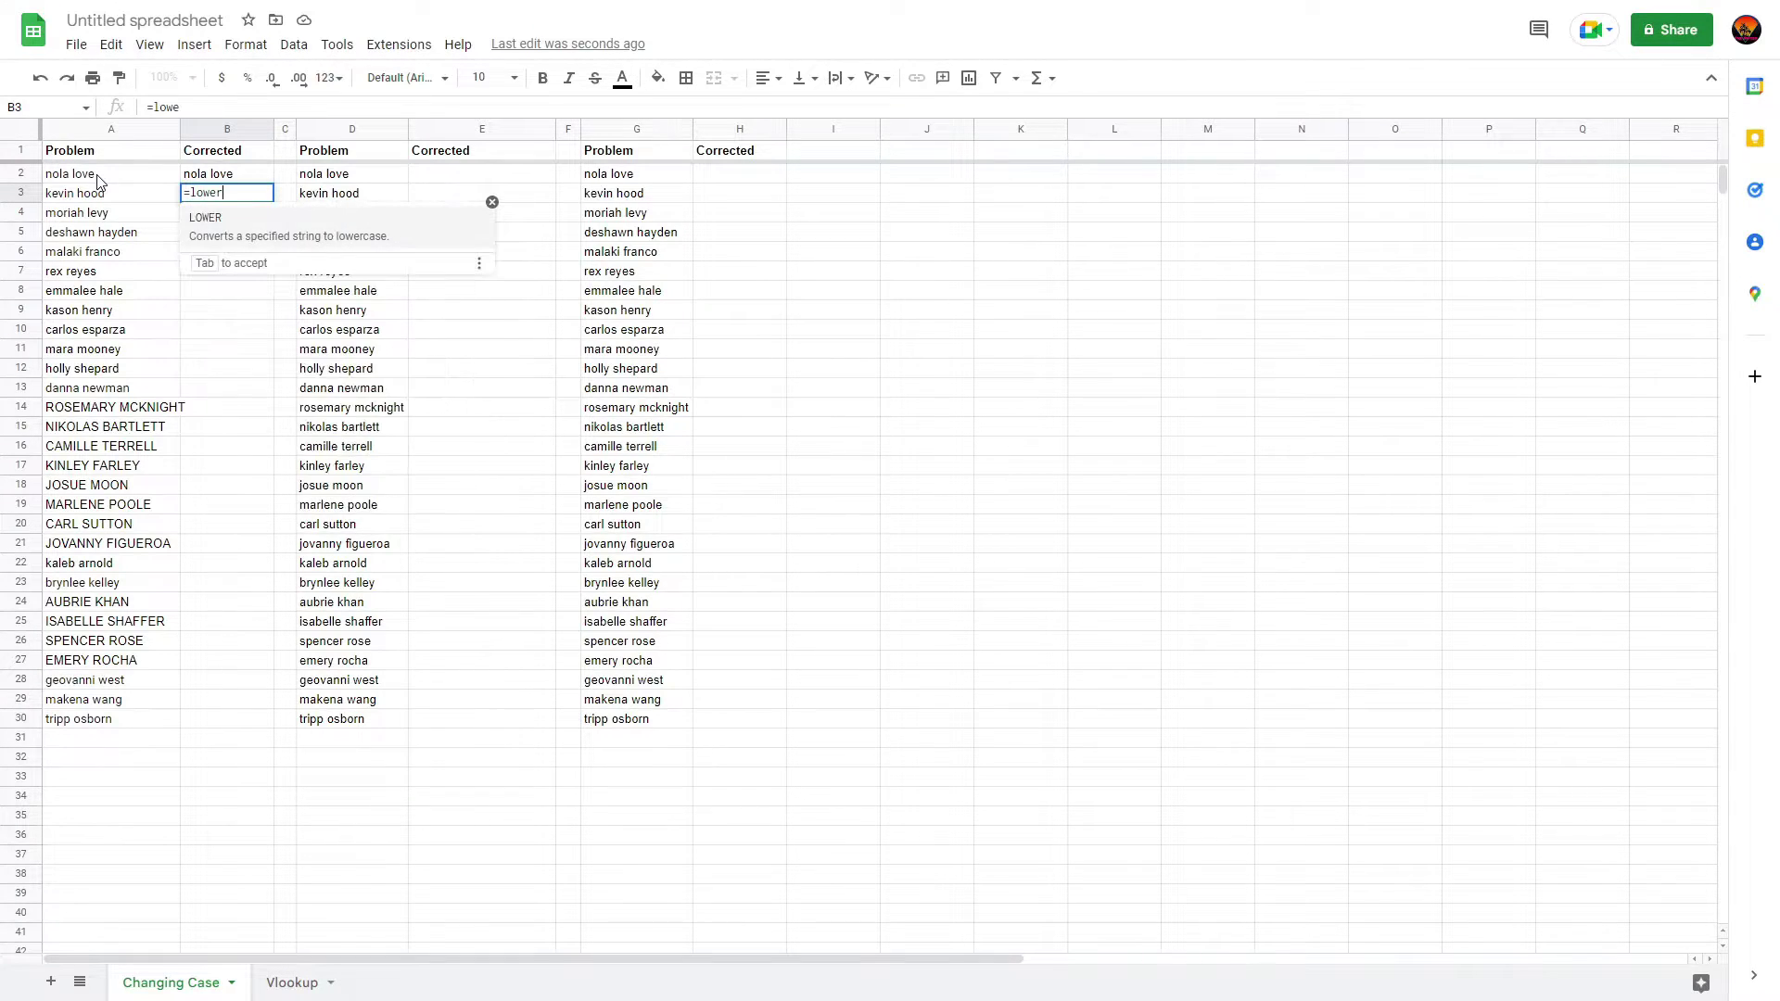
type("(")
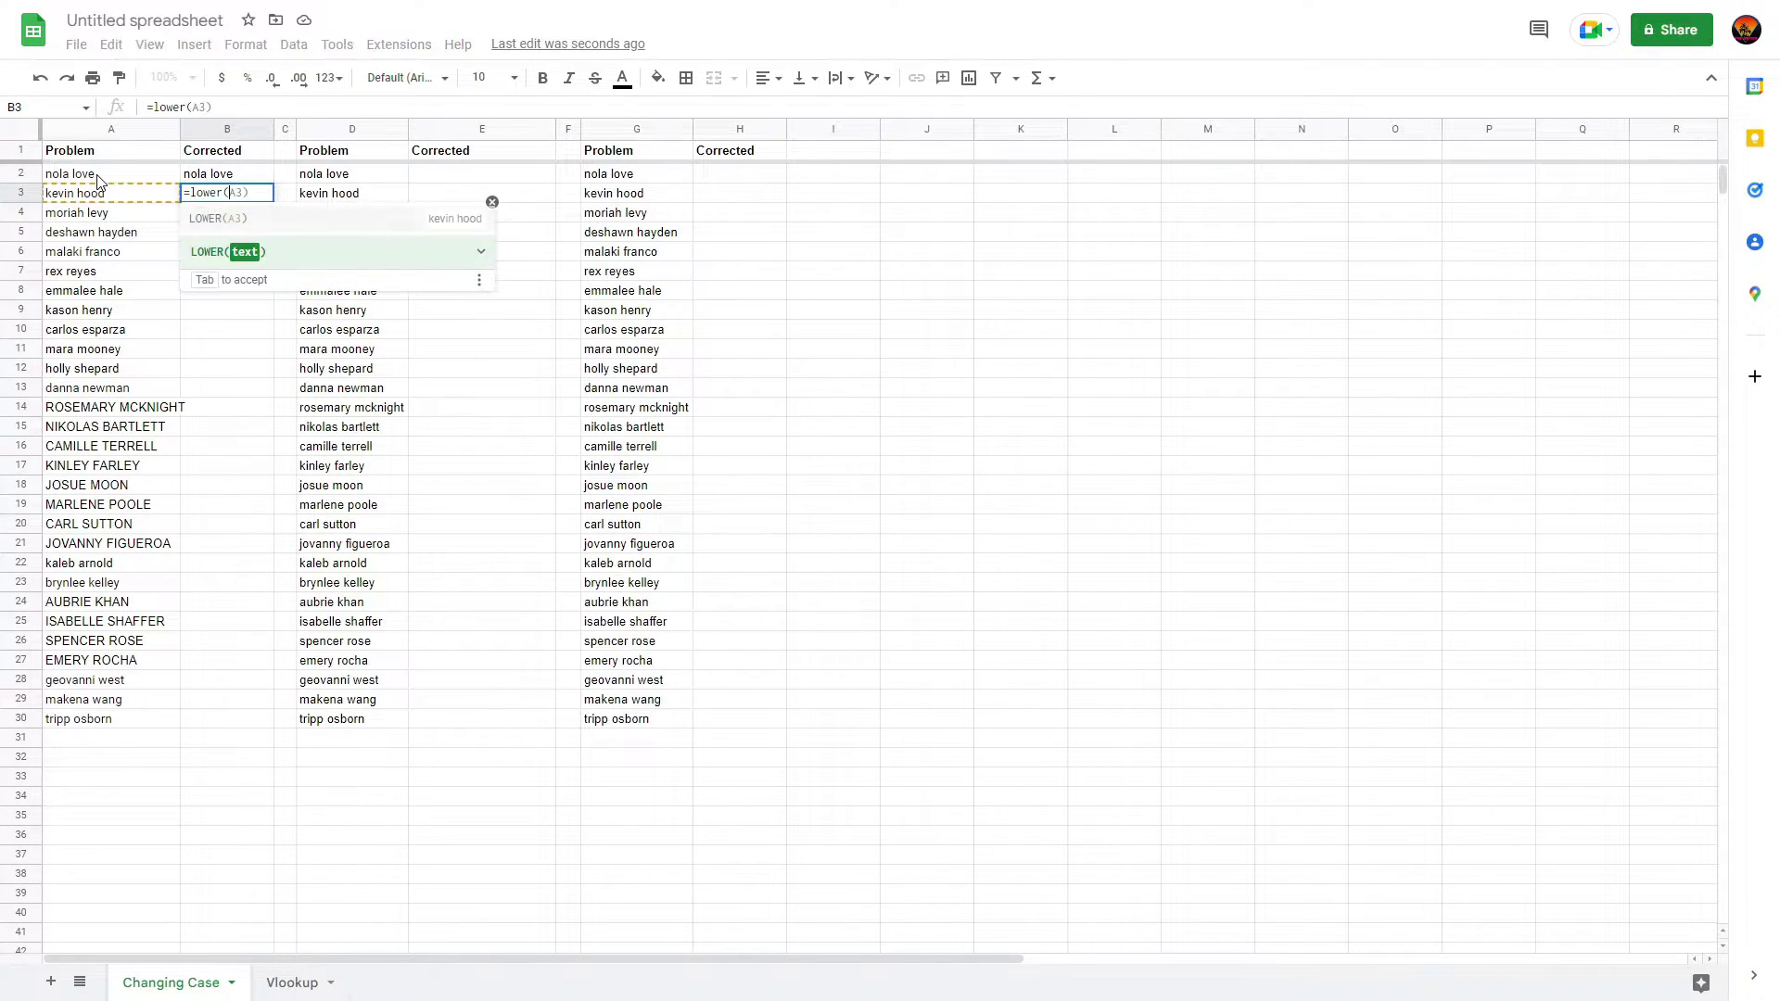
type("b2")
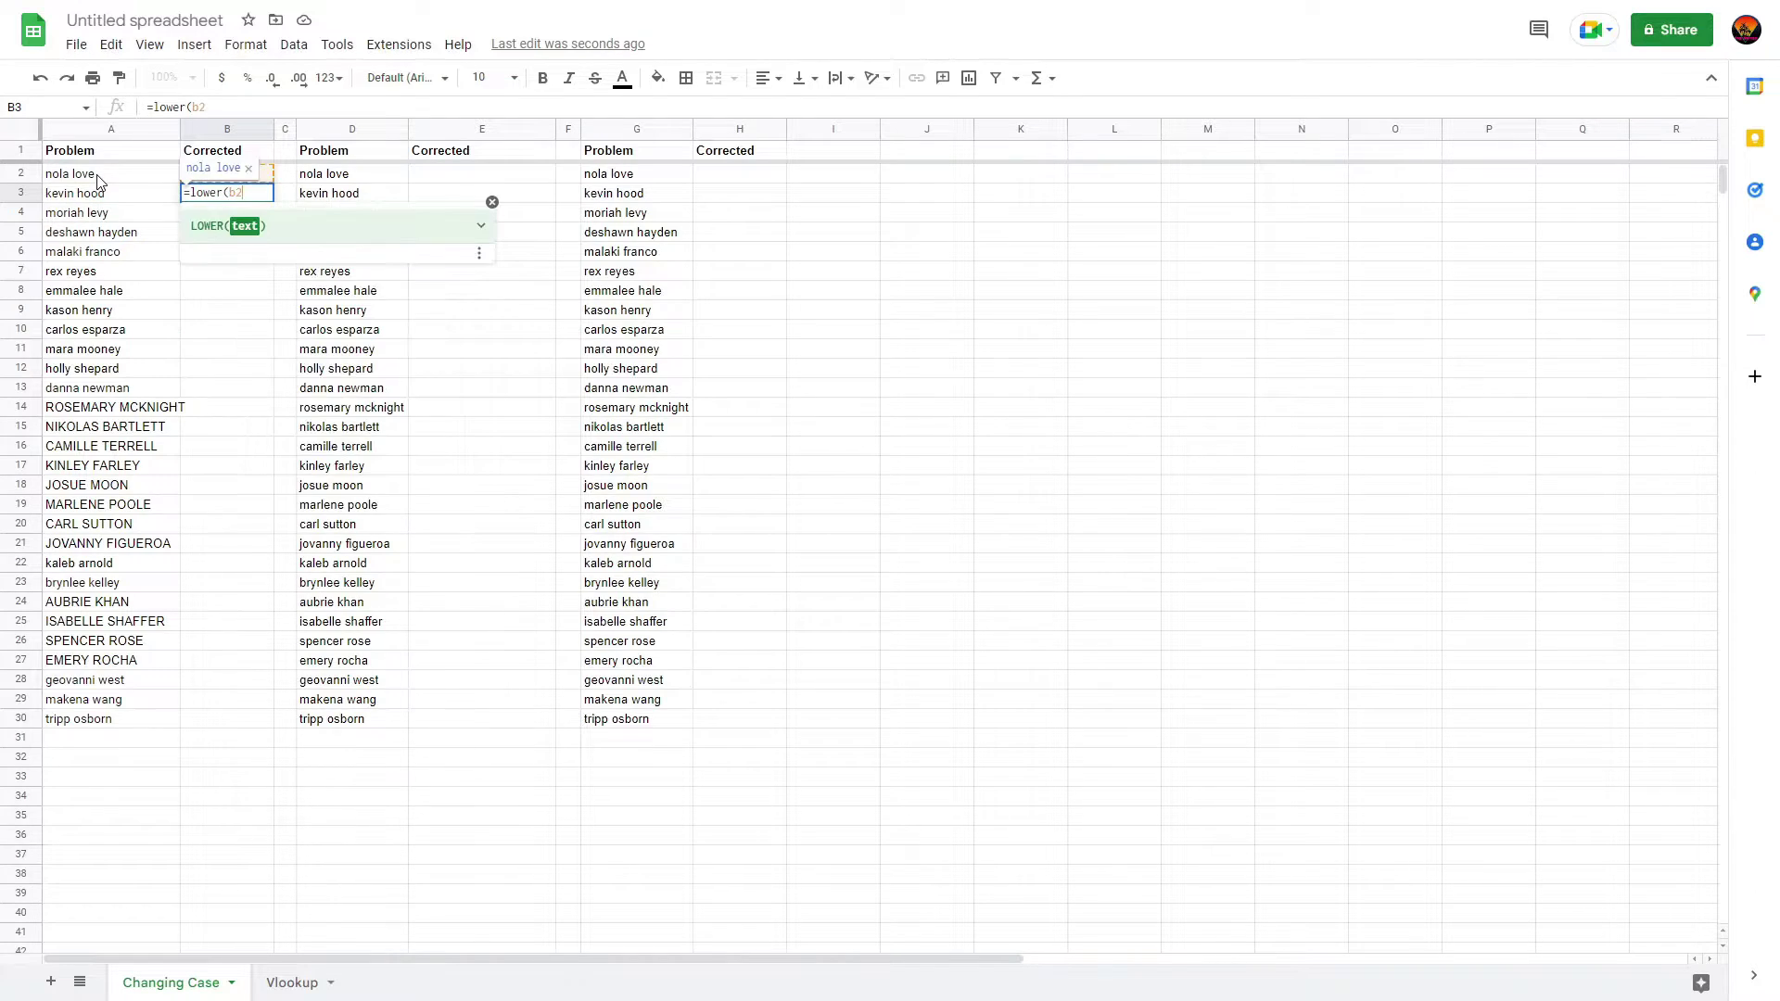
type(")")
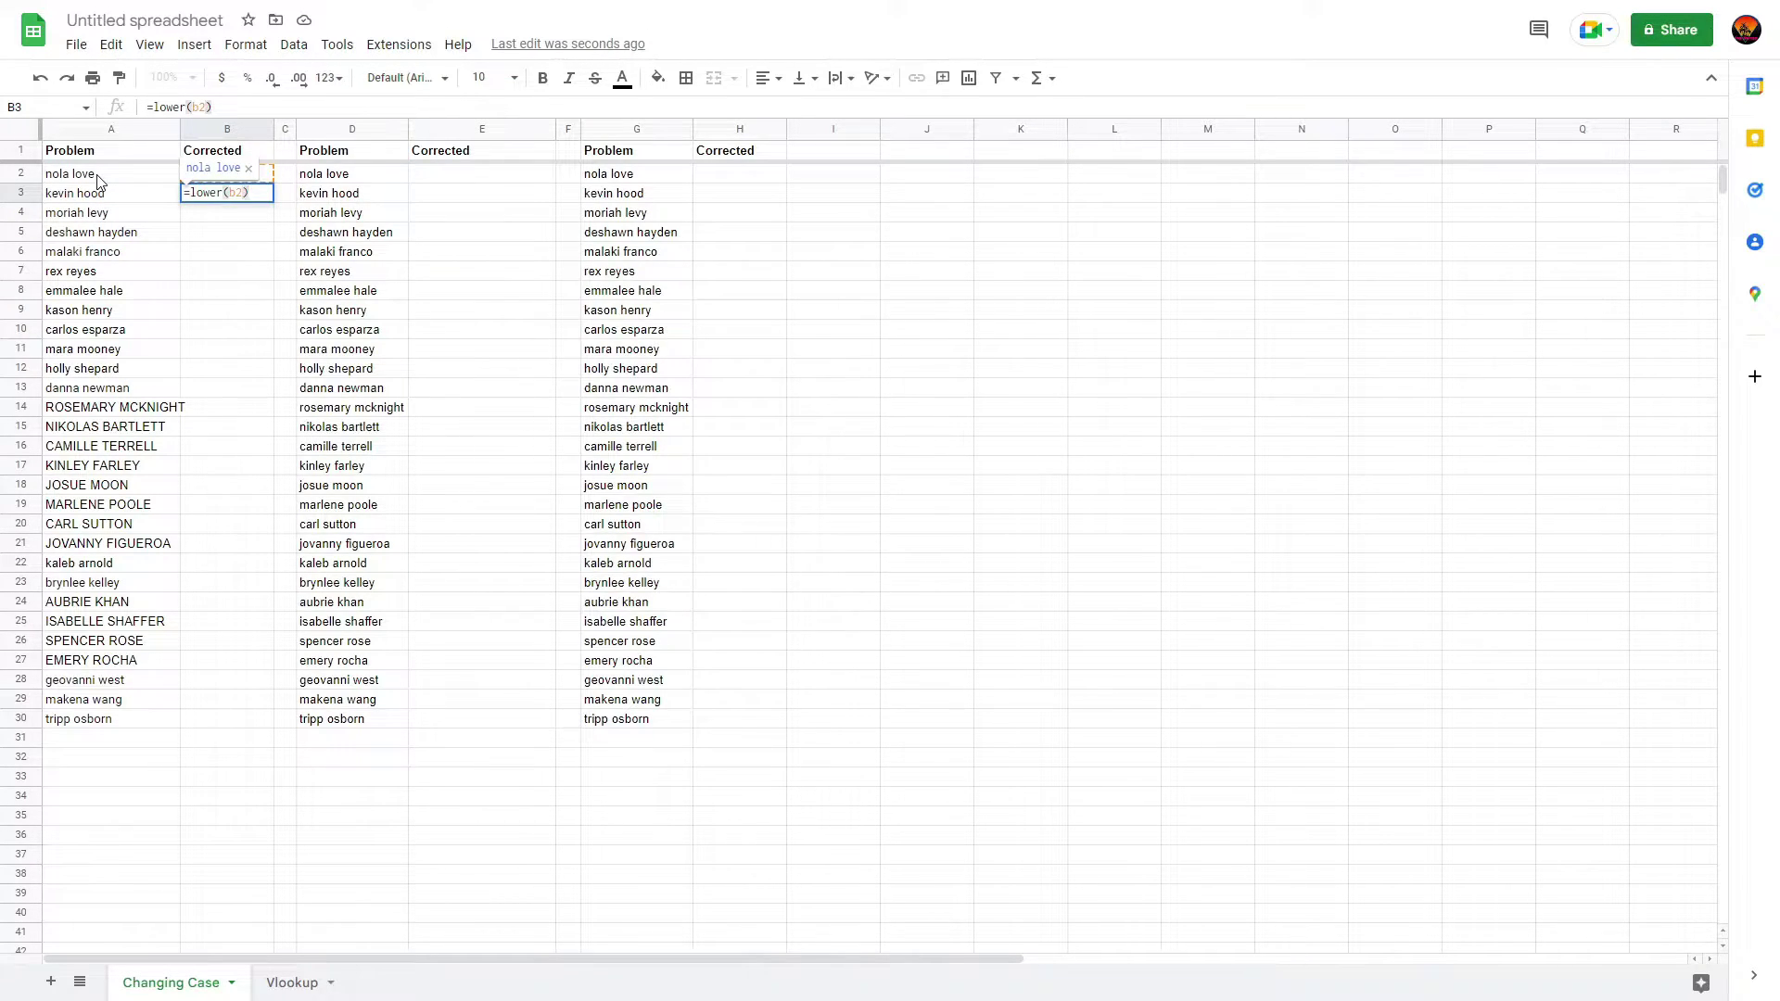
Step: Commit B3's formula and correct its reference so it reads =lower(a3)
key("Return")
key("Up")
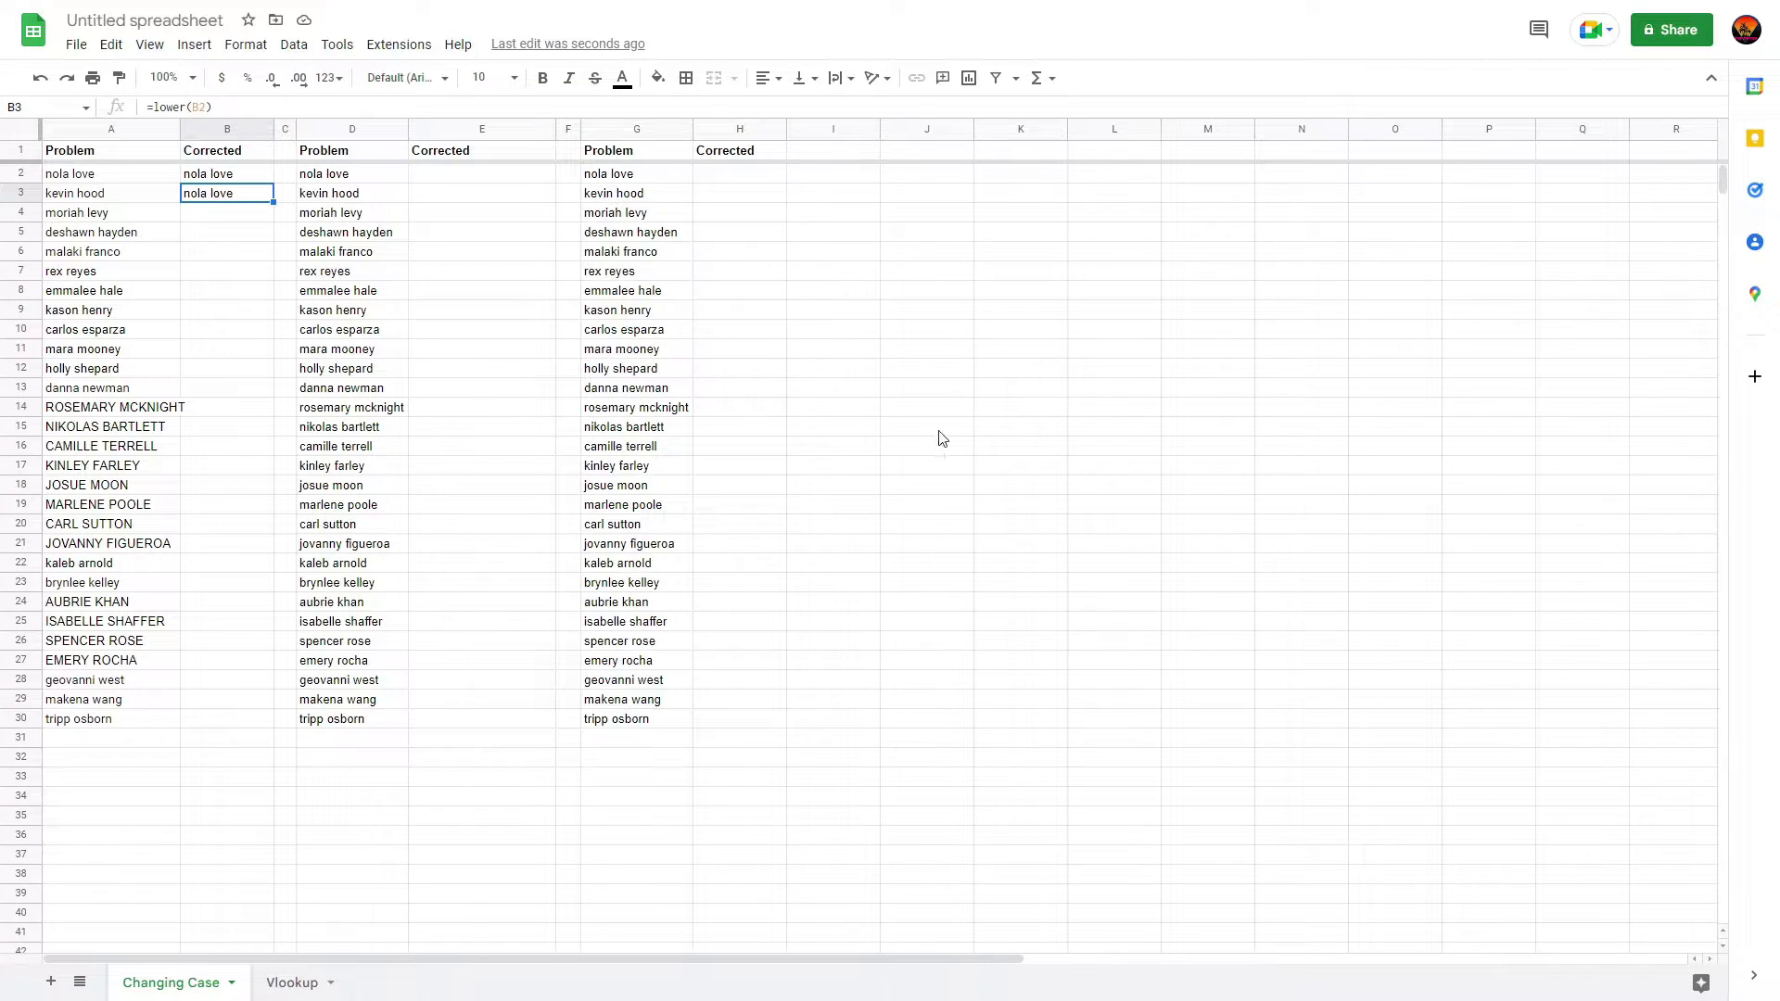
left_click(206, 107)
key("BackSpace")
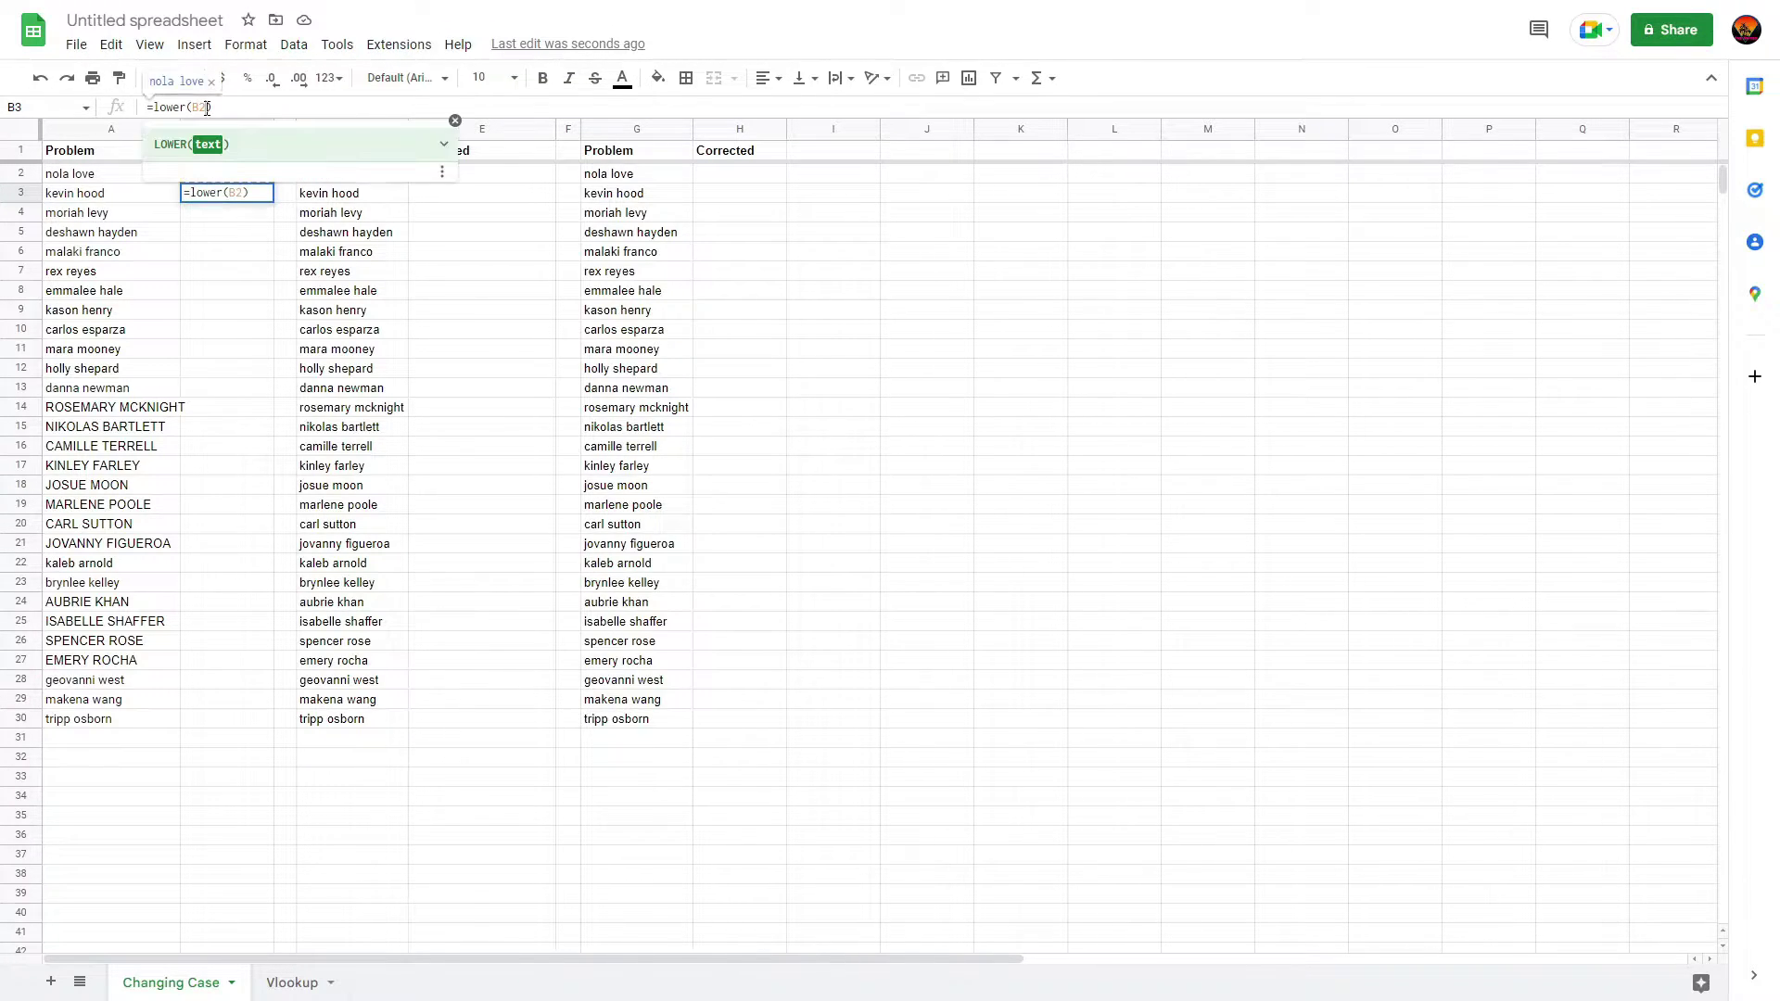
key("BackSpace")
type("a3")
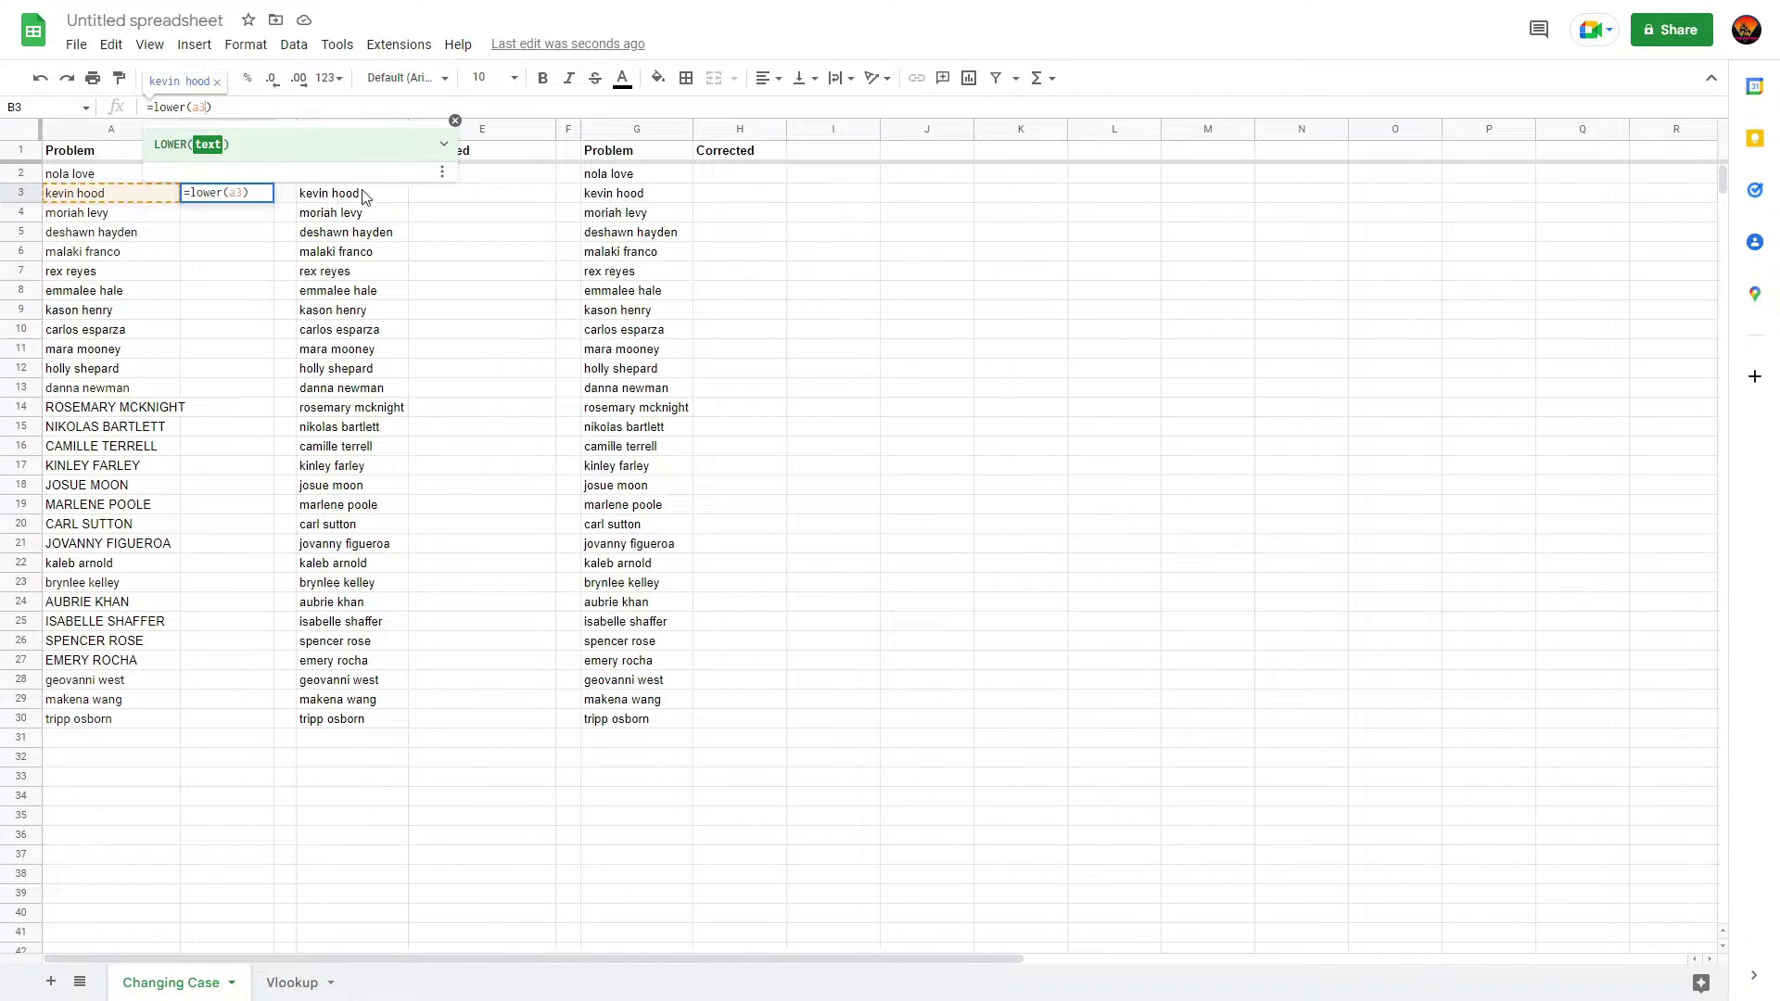
key("Return")
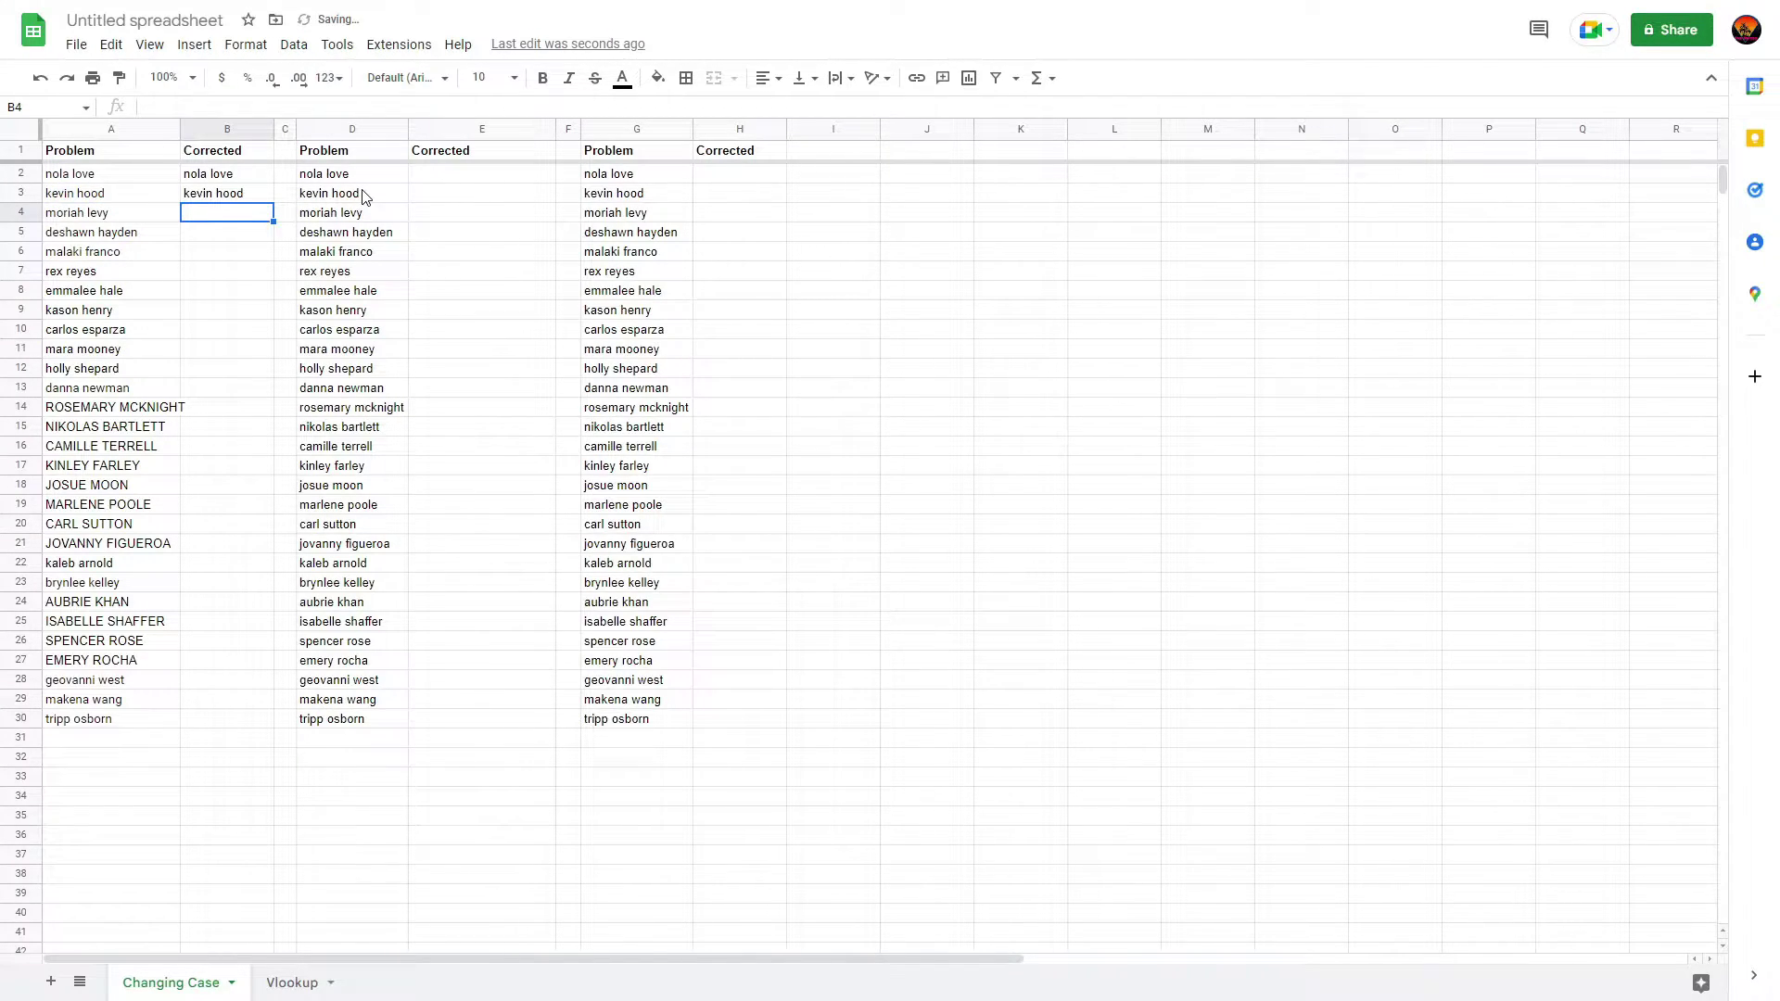
Step: Compare the formulas in B2 and B3, then clear B3 and return to B2
key("Up")
key("Up")
key("Down")
key("Down")
key("Up")
key("Delete")
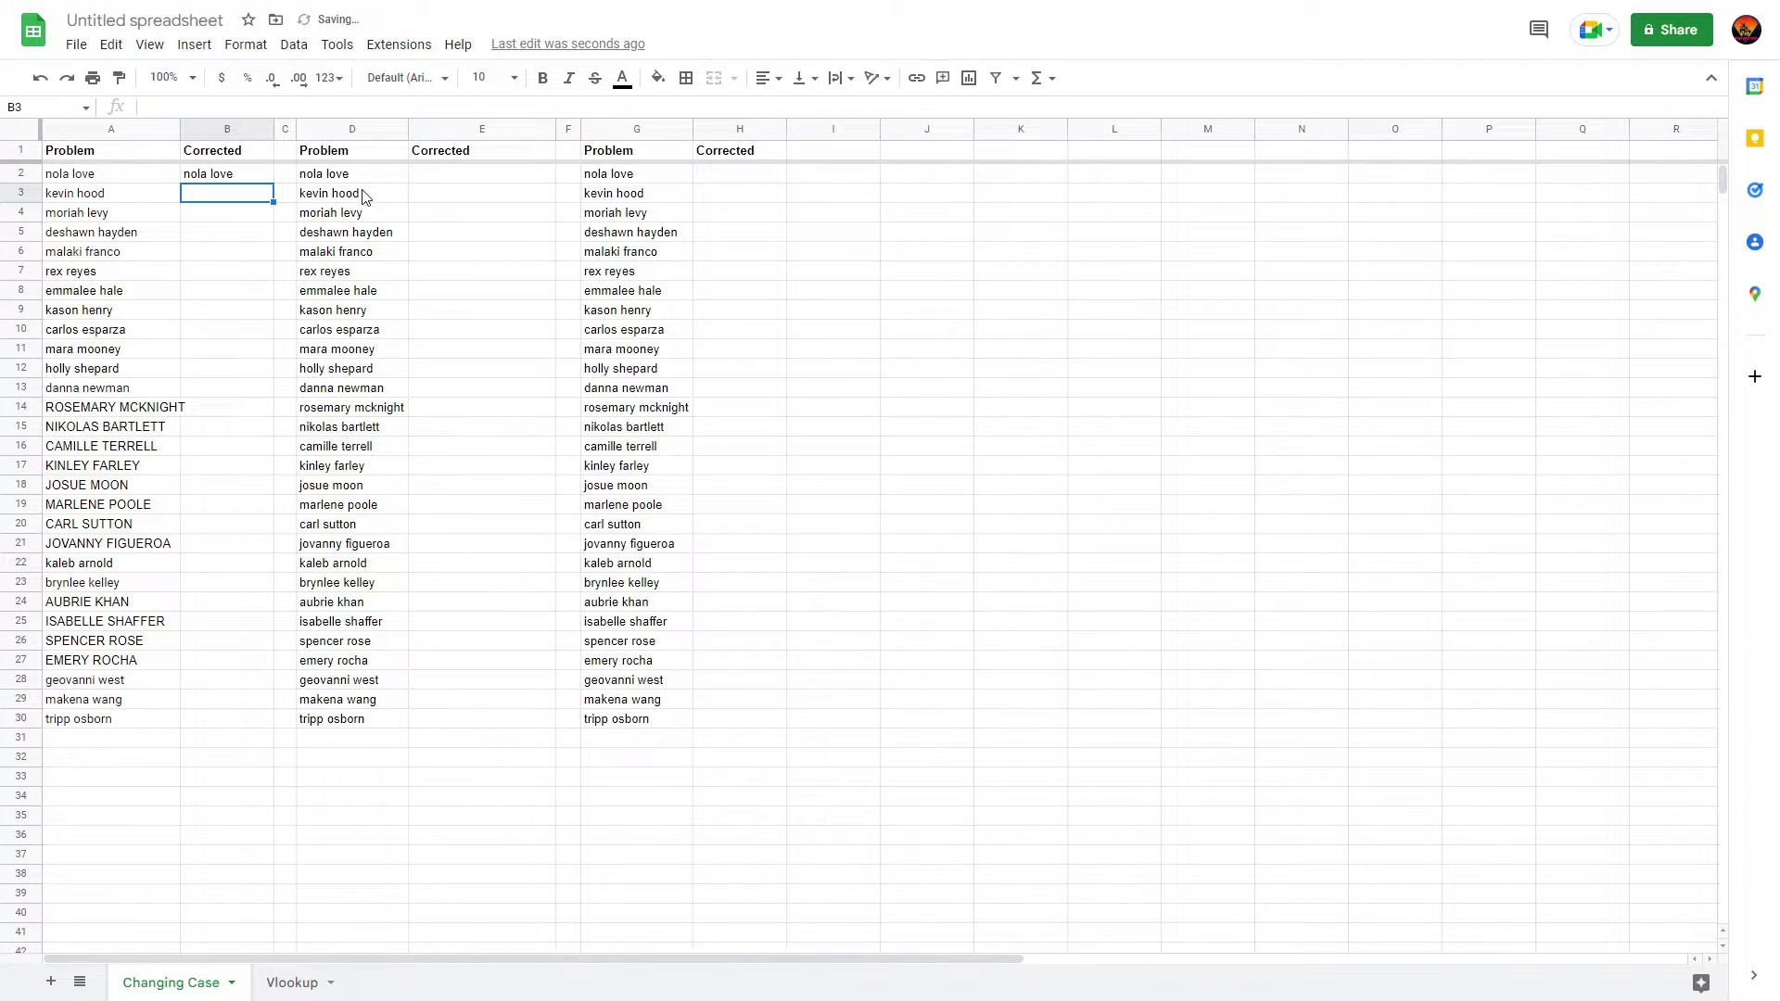
key("Up")
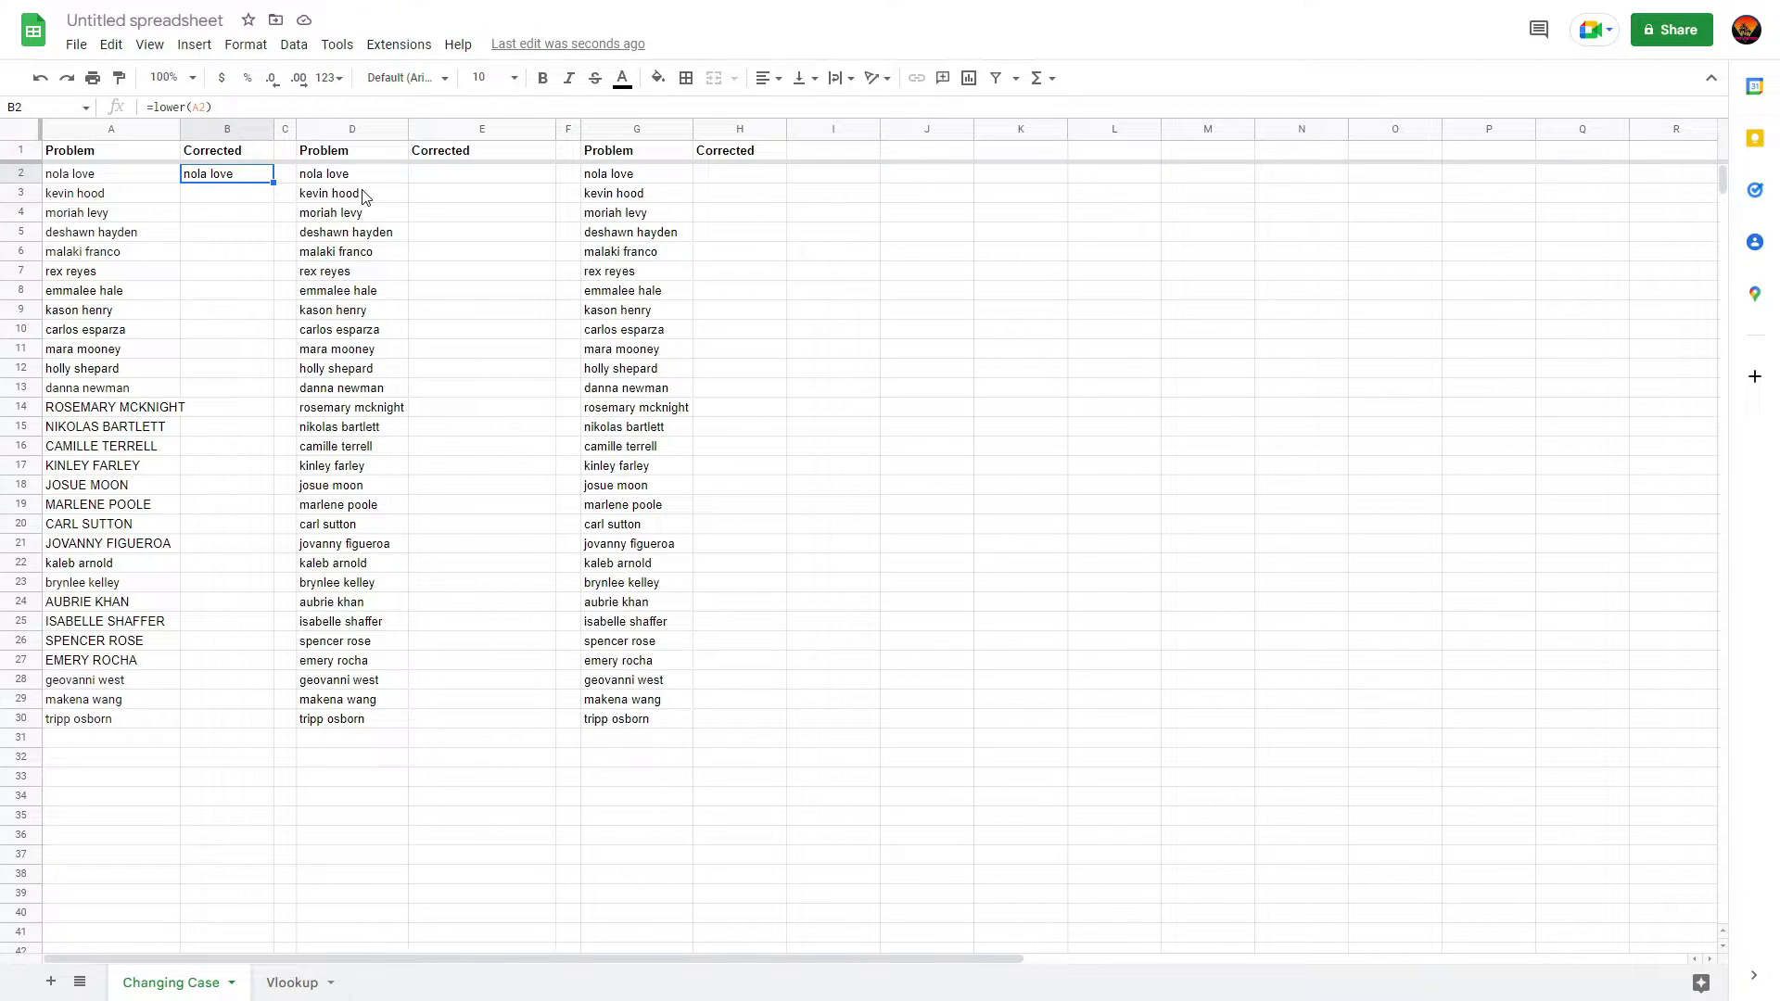
Step: Copy B2's lowercase formula and paste it into B3:B30
key("ctrl+c")
key("Down")
key("shift+Down")
key("shift+Down")
key("shift+Down")
key("shift+Down")
key("shift+Down")
key("shift+Down")
key("shift+Down")
key("shift+Down")
key("shift+Down")
key("shift+Down")
key("shift+Down")
key("shift+Down")
key("shift+Down")
key("shift+Down")
key("shift+Down")
key("shift+Down")
key("shift+Down")
key("shift+Down")
key("shift+Down")
key("shift+Down")
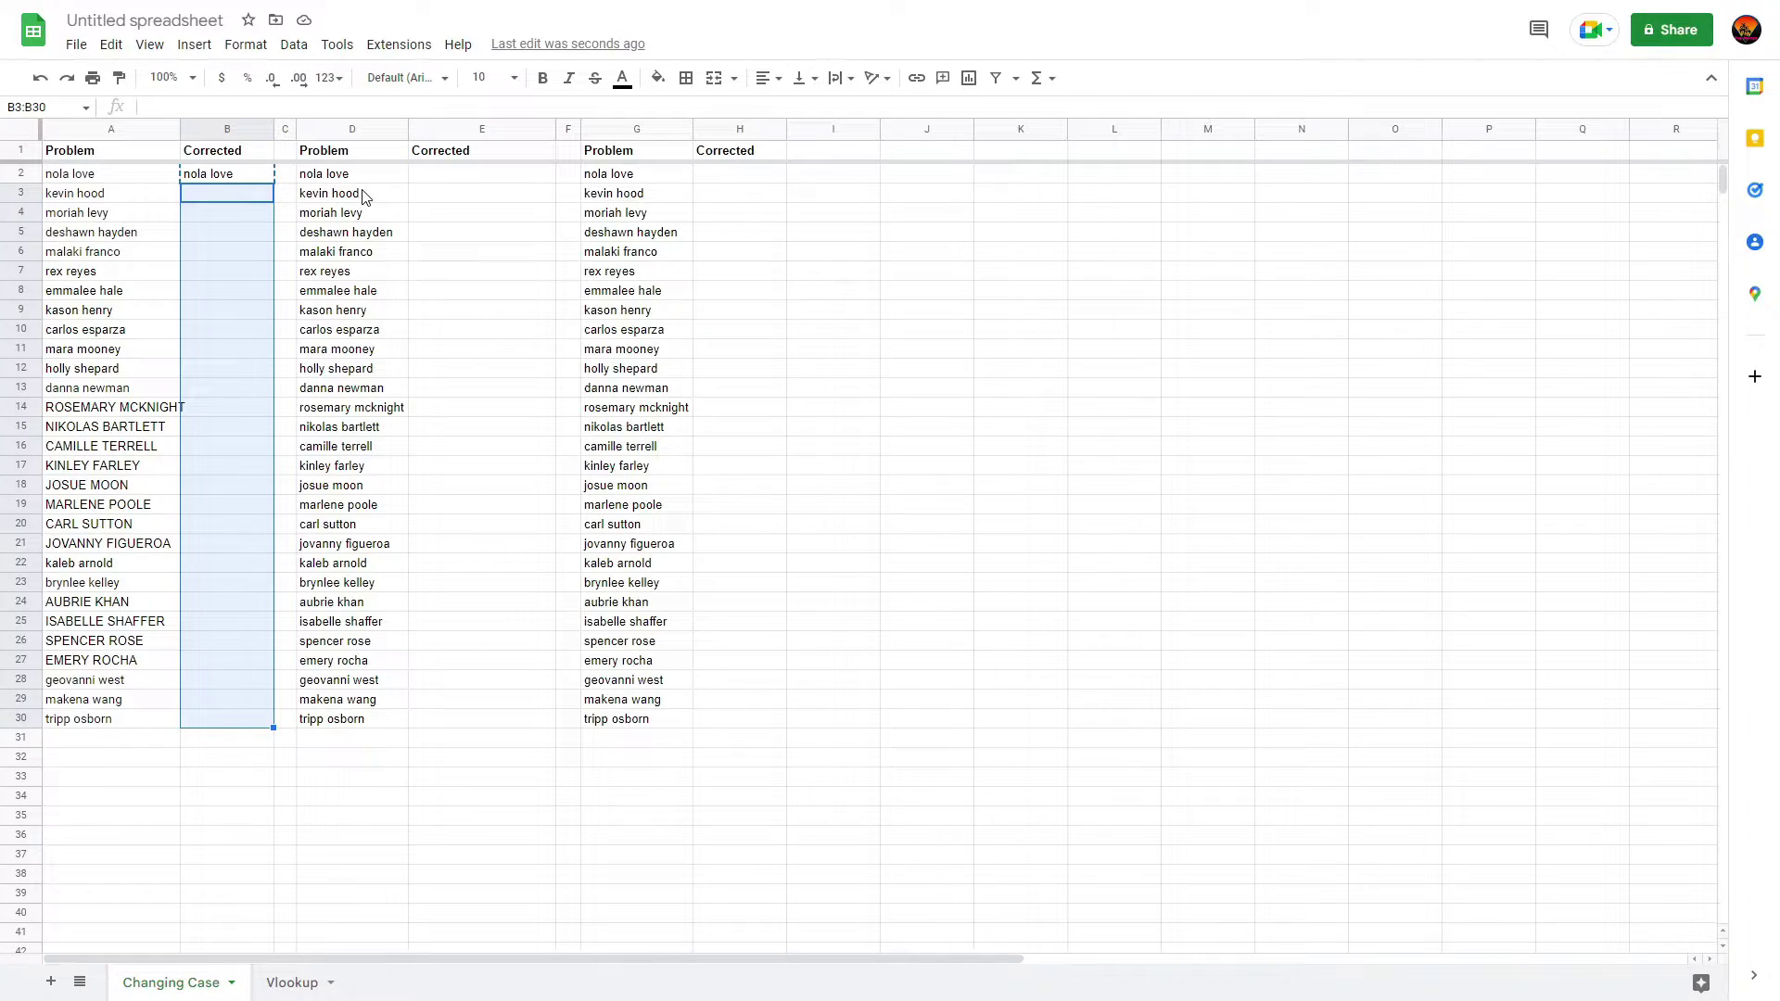
key("ctrl+v")
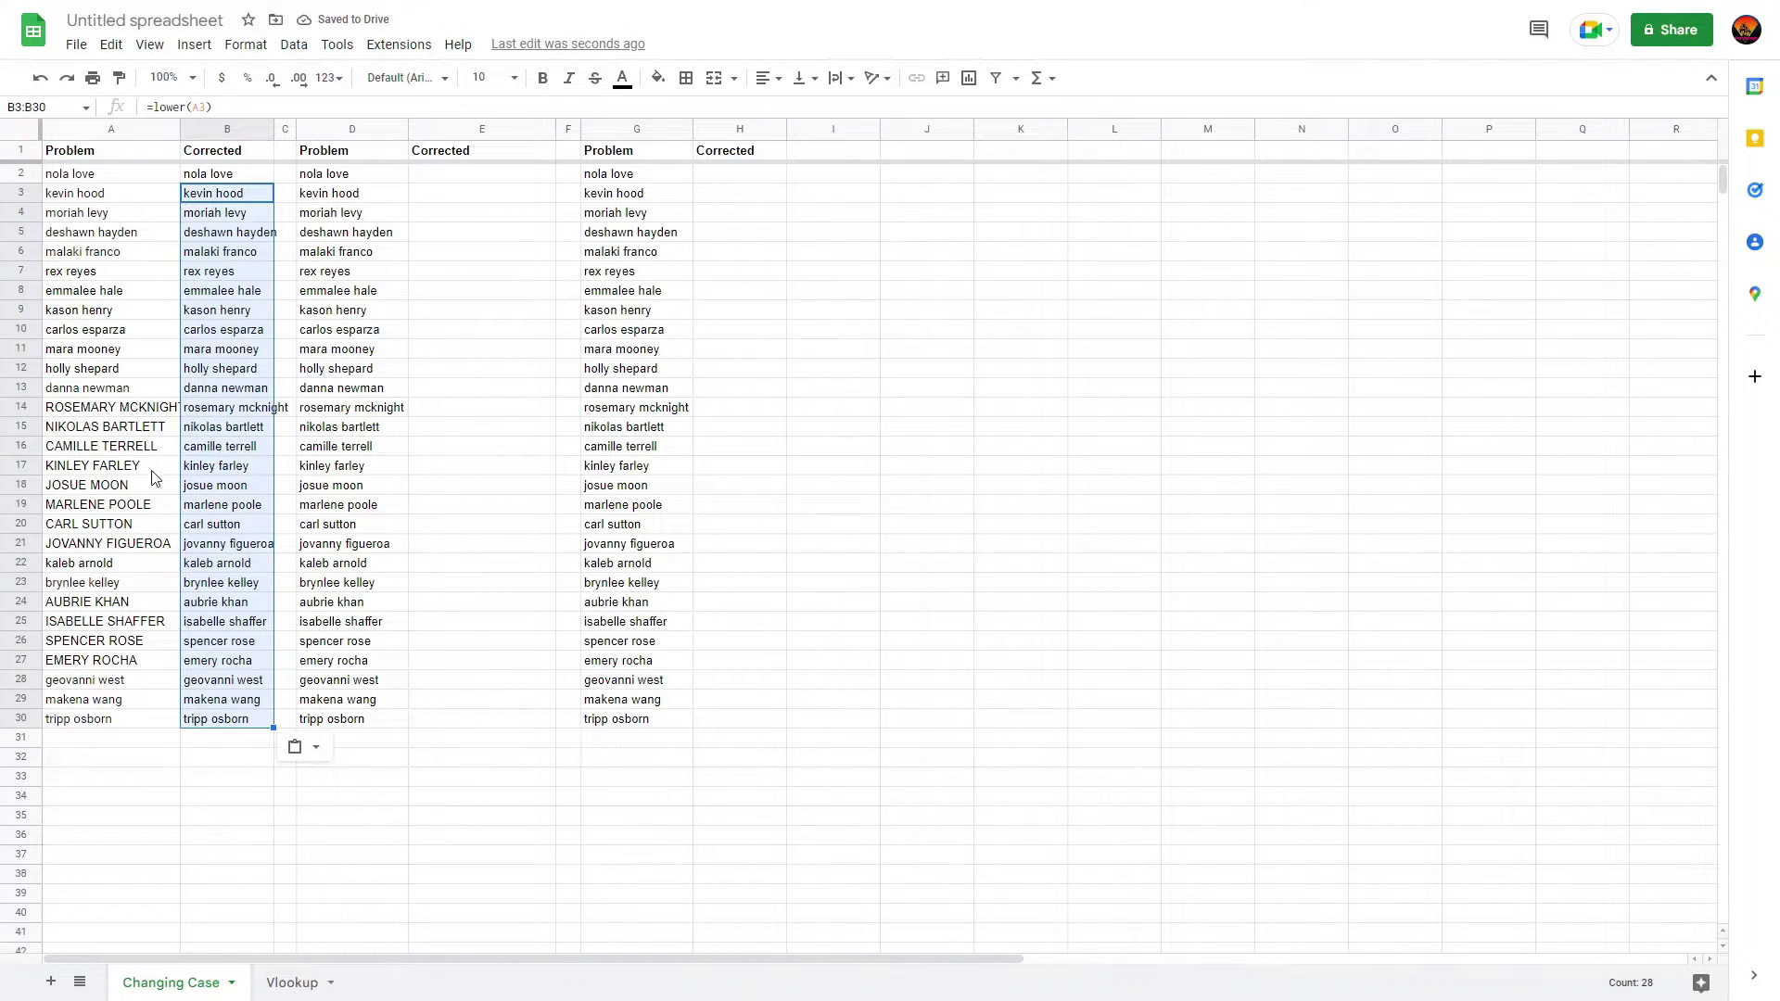
left_click(111, 431)
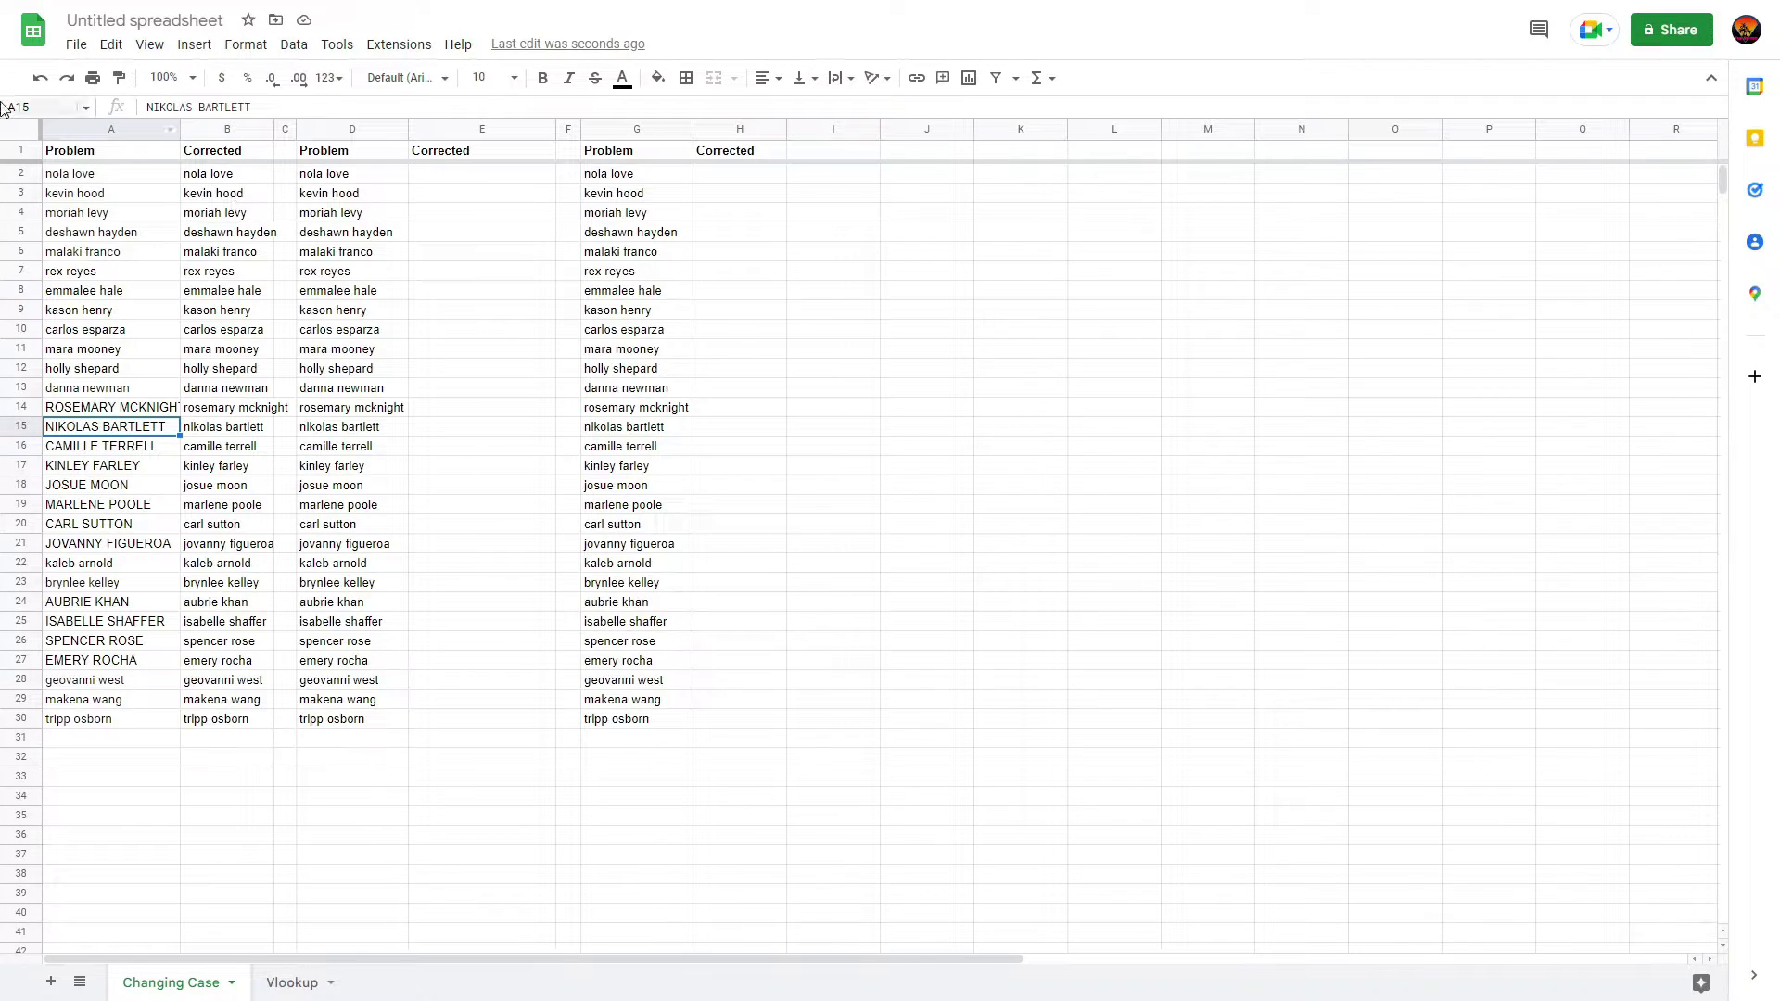
Step: Resize all sheet columns together to fit their contents
left_click(37, 135)
left_click_drag(273, 128, 264, 417)
left_click(257, 522)
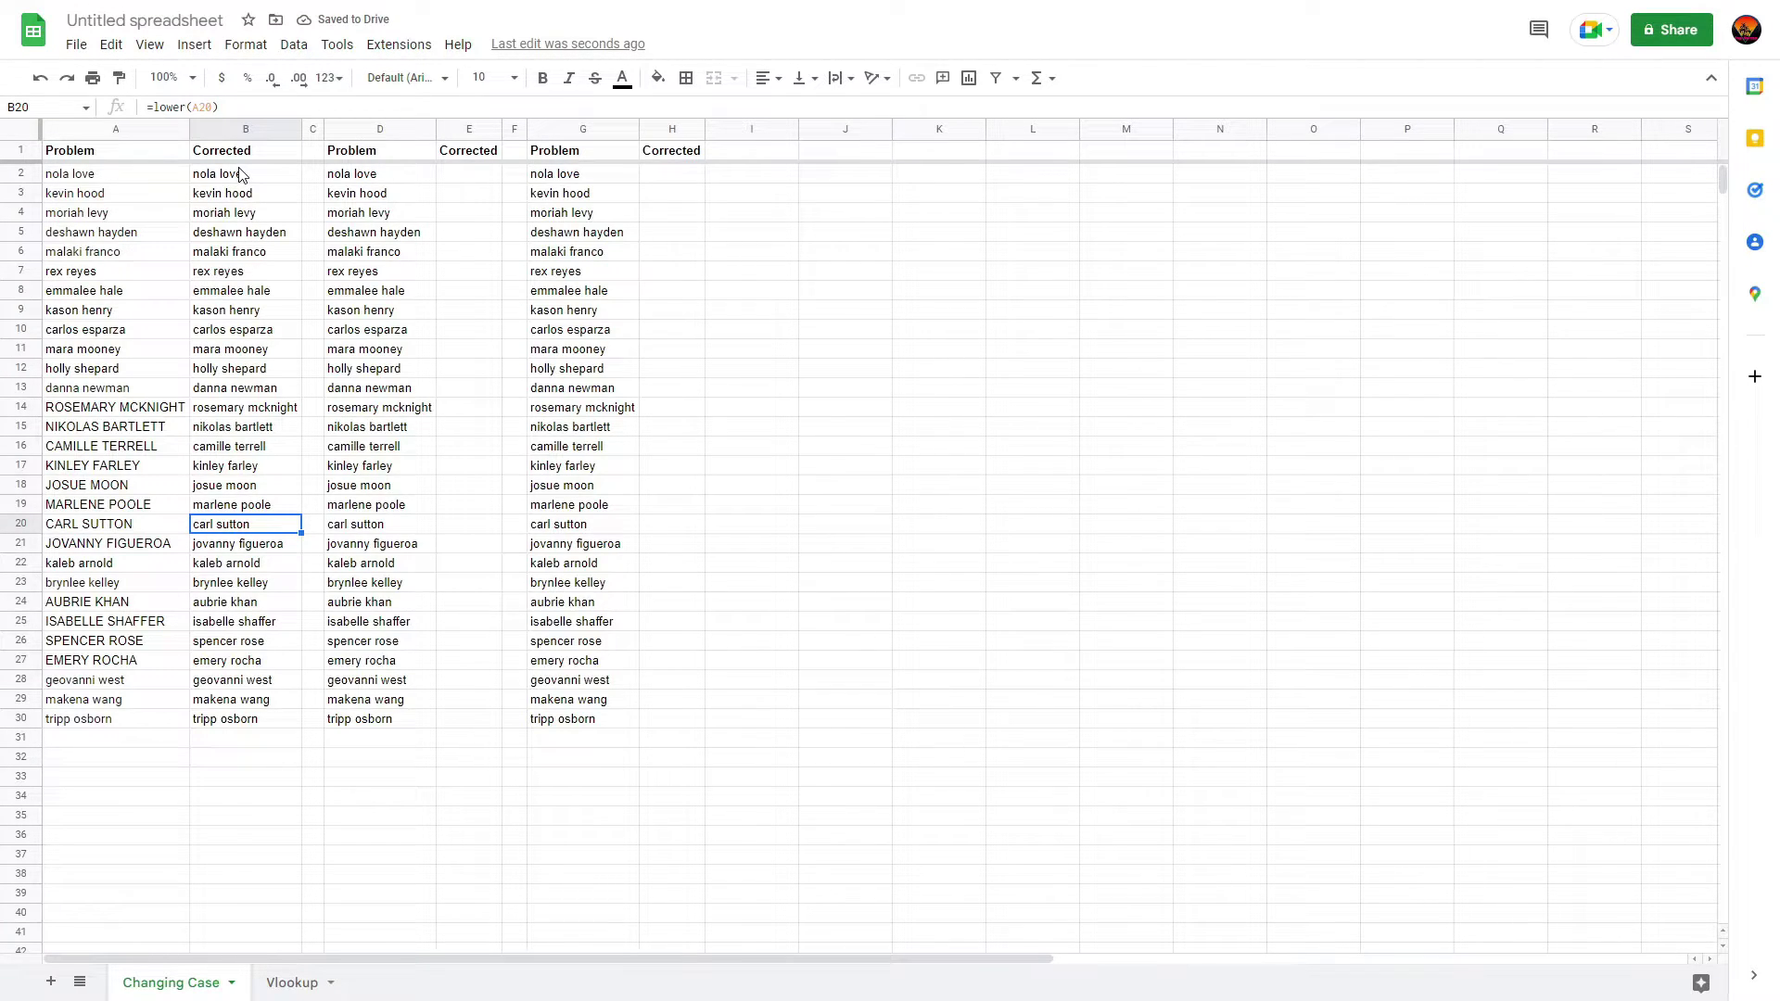
Step: Paste the lowercase names from column B into A2 as values only
left_click_drag(232, 178, 240, 731)
key("ctrl+c")
left_click(65, 181)
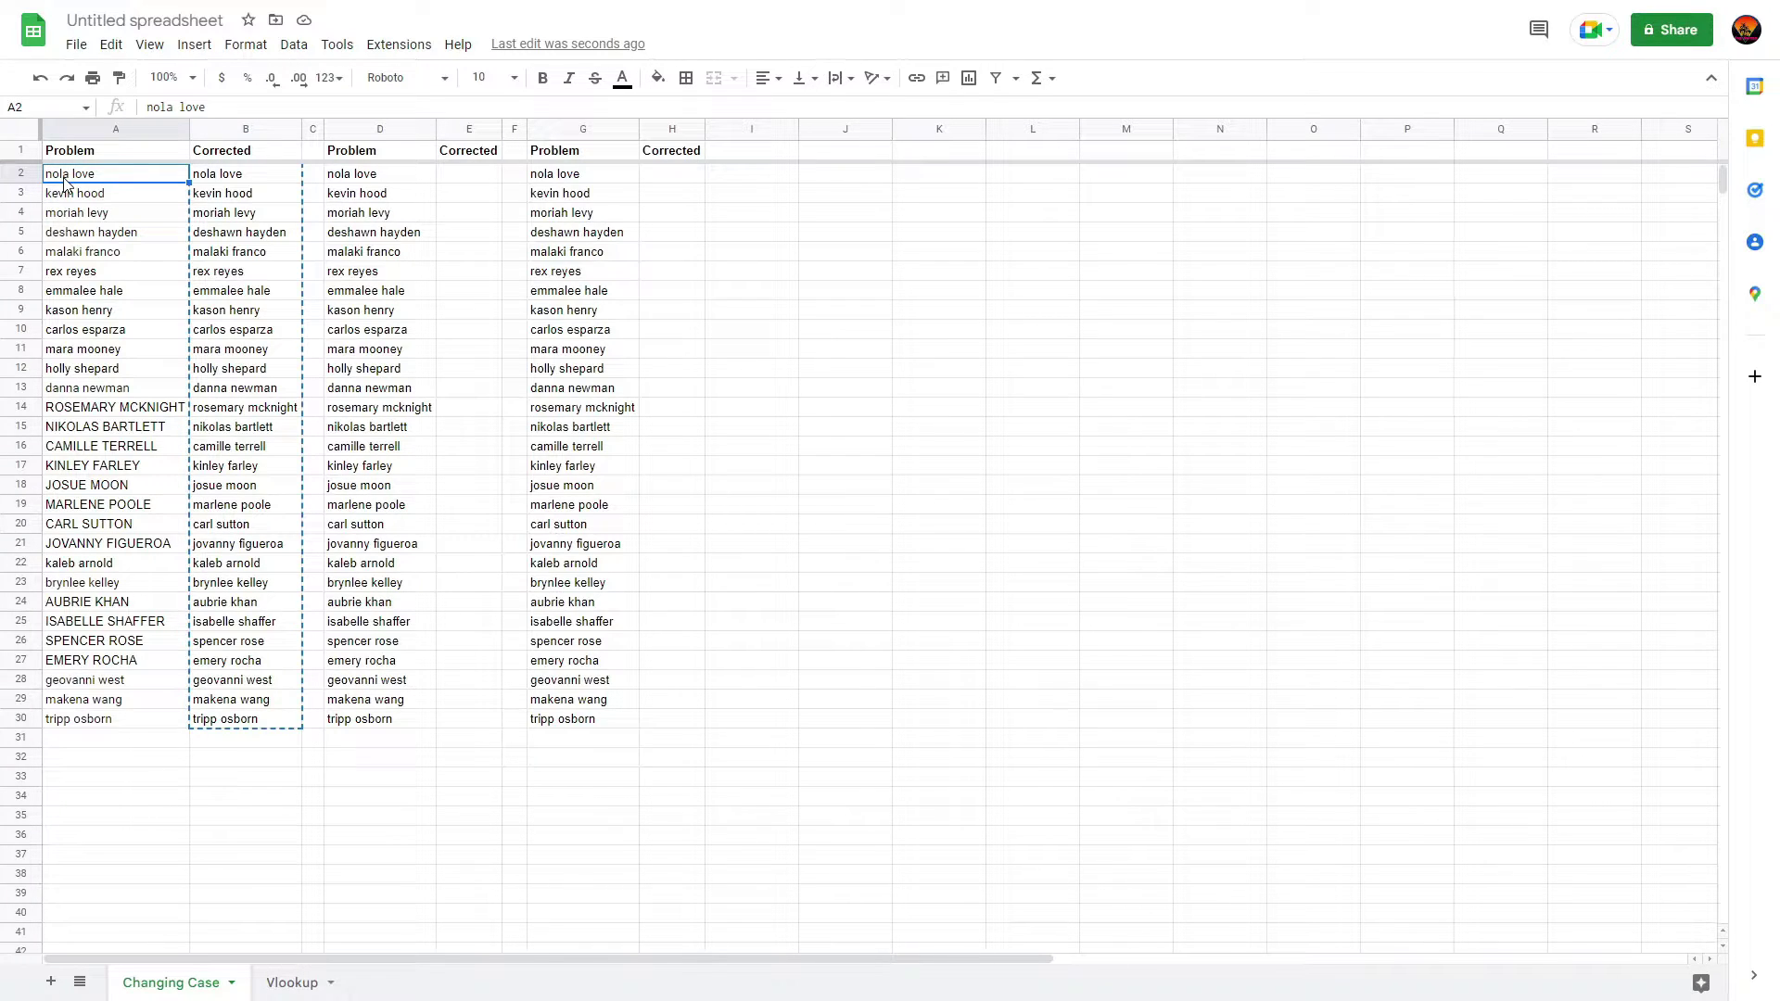
key("ctrl+shift+v")
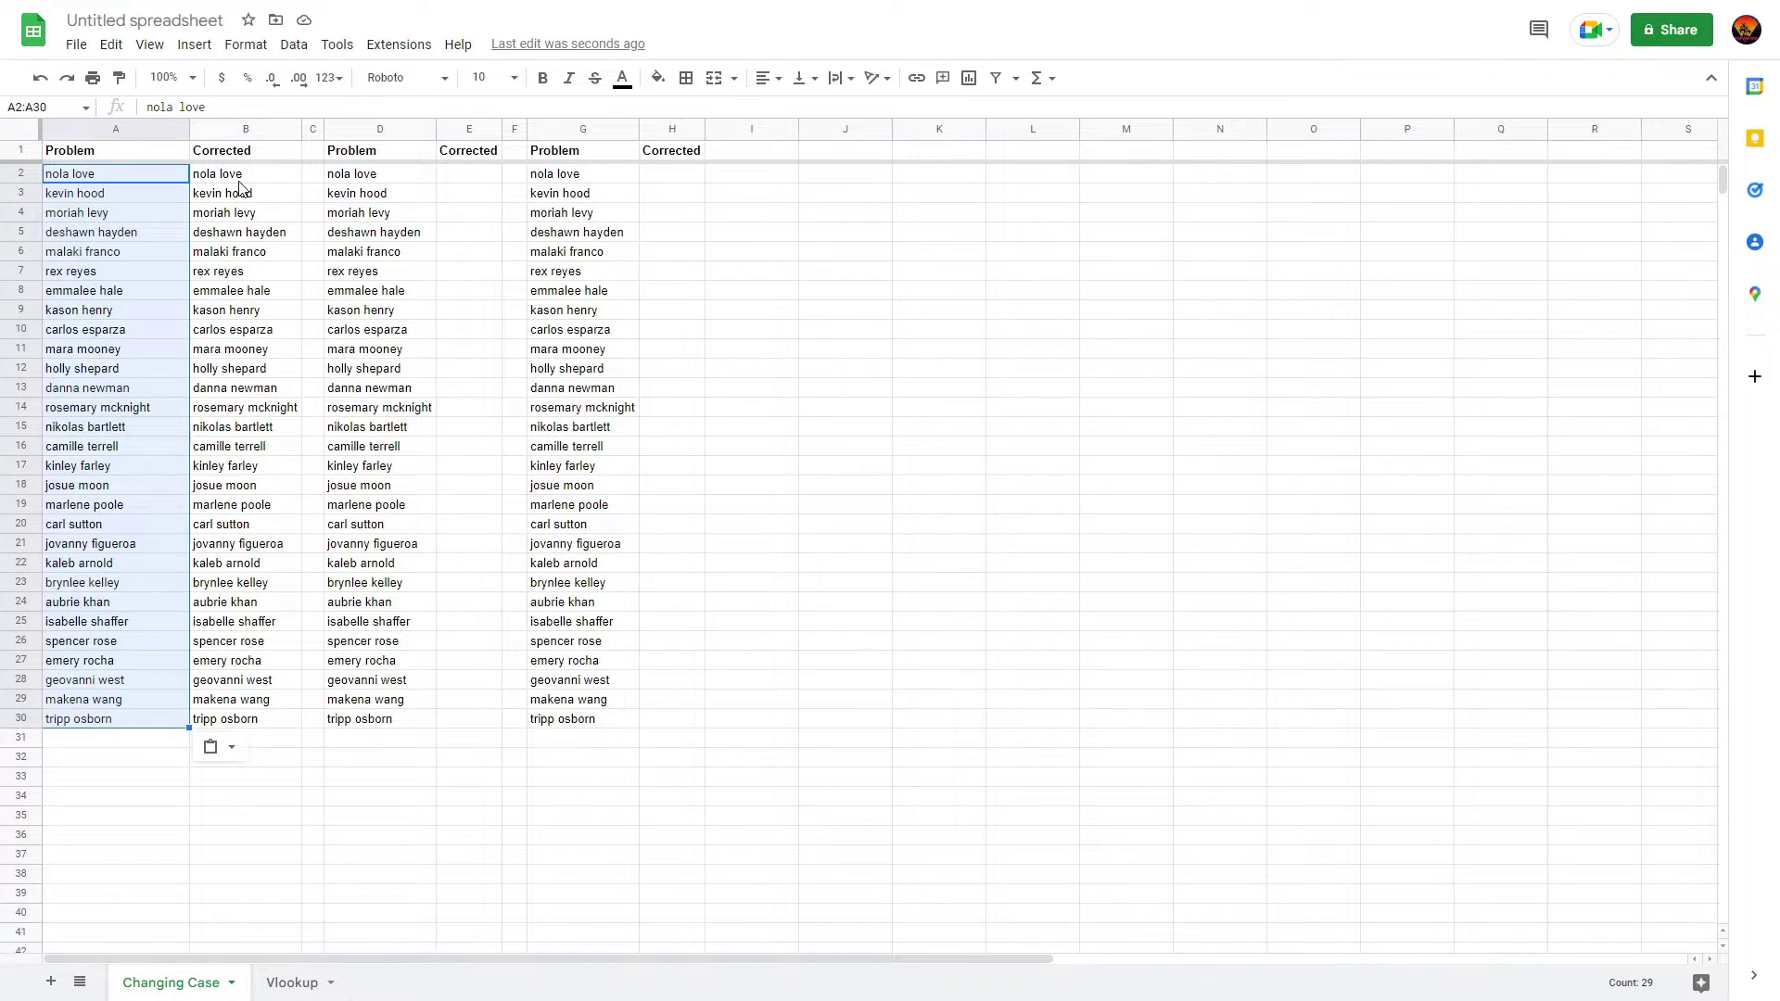
Step: Test-paste B2's formula into K2, then delete it
left_click(239, 182)
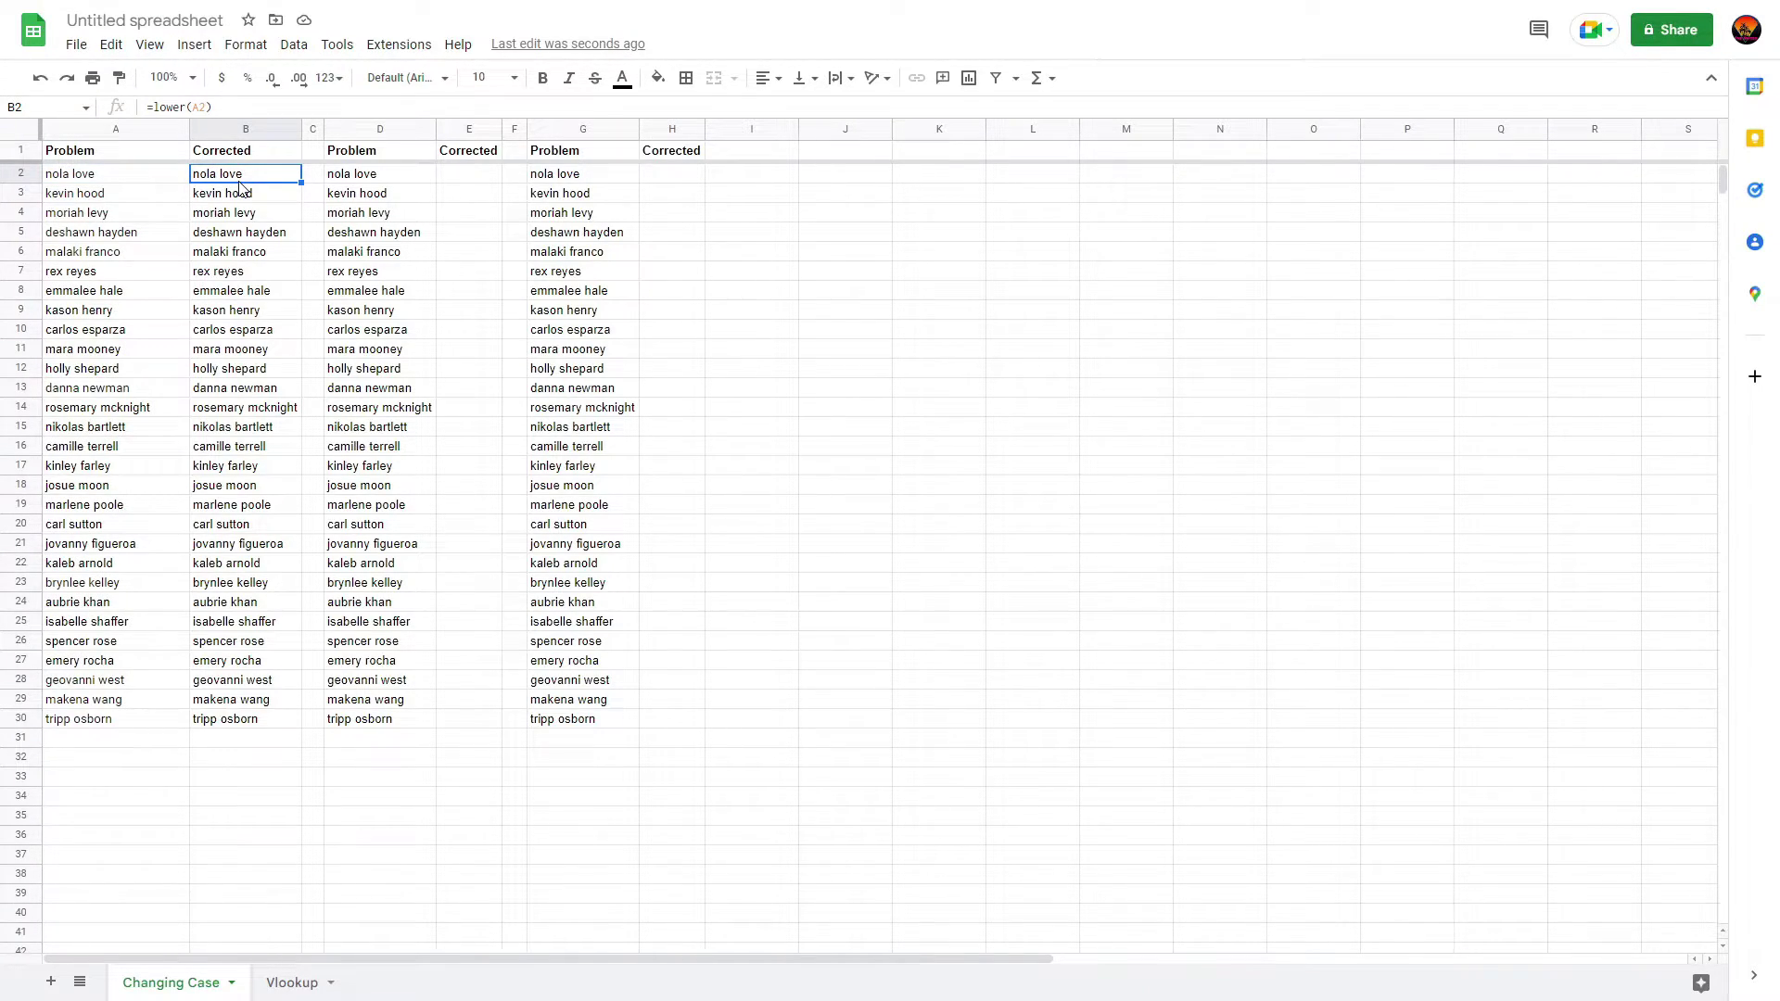
key("ctrl+c")
left_click(898, 181)
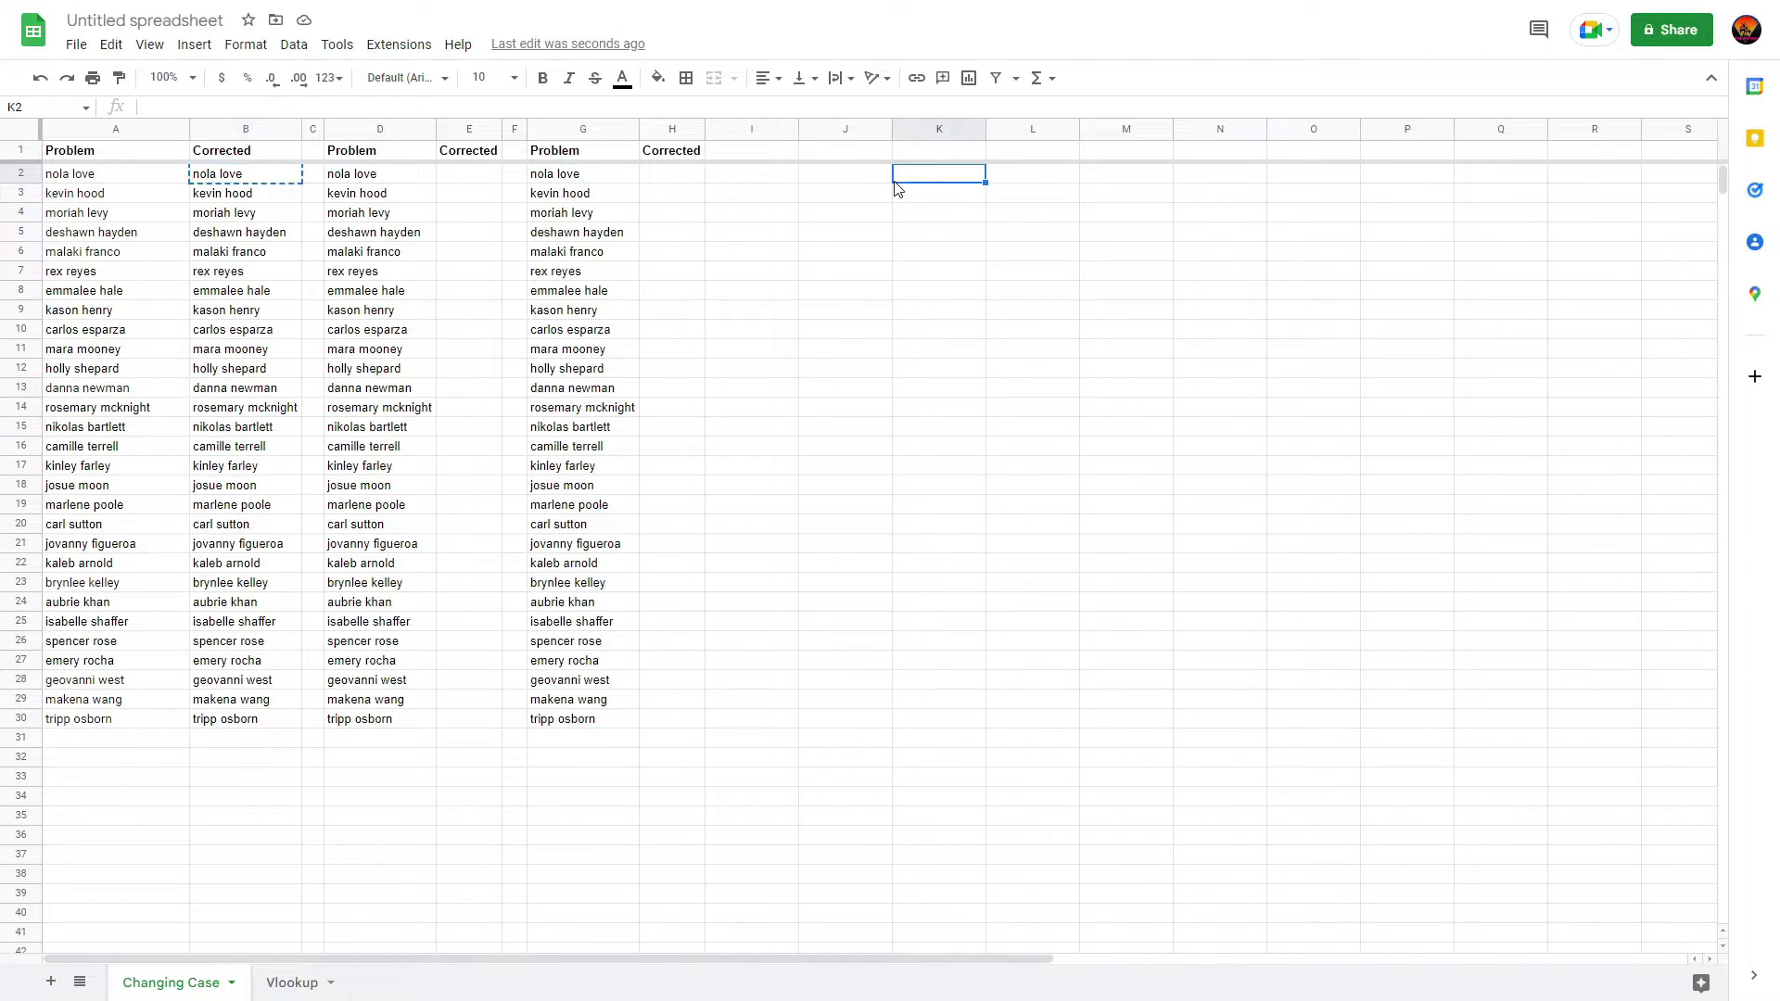
key("ctrl+v")
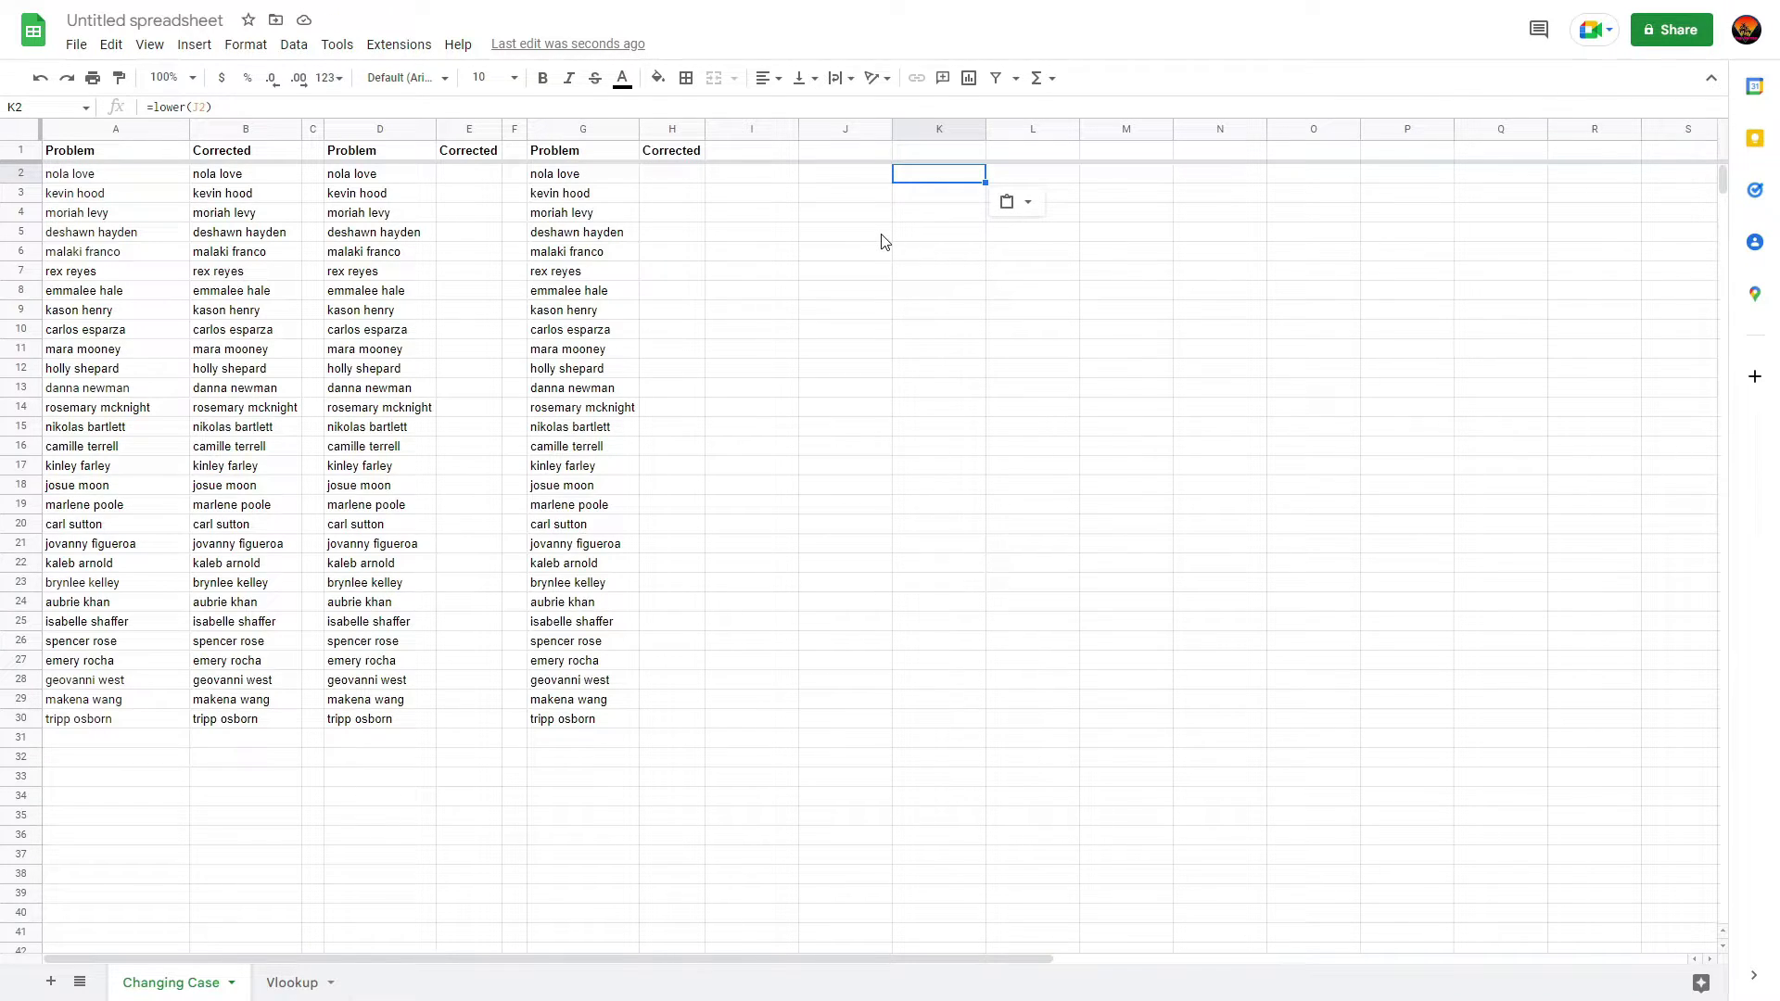
key("Delete")
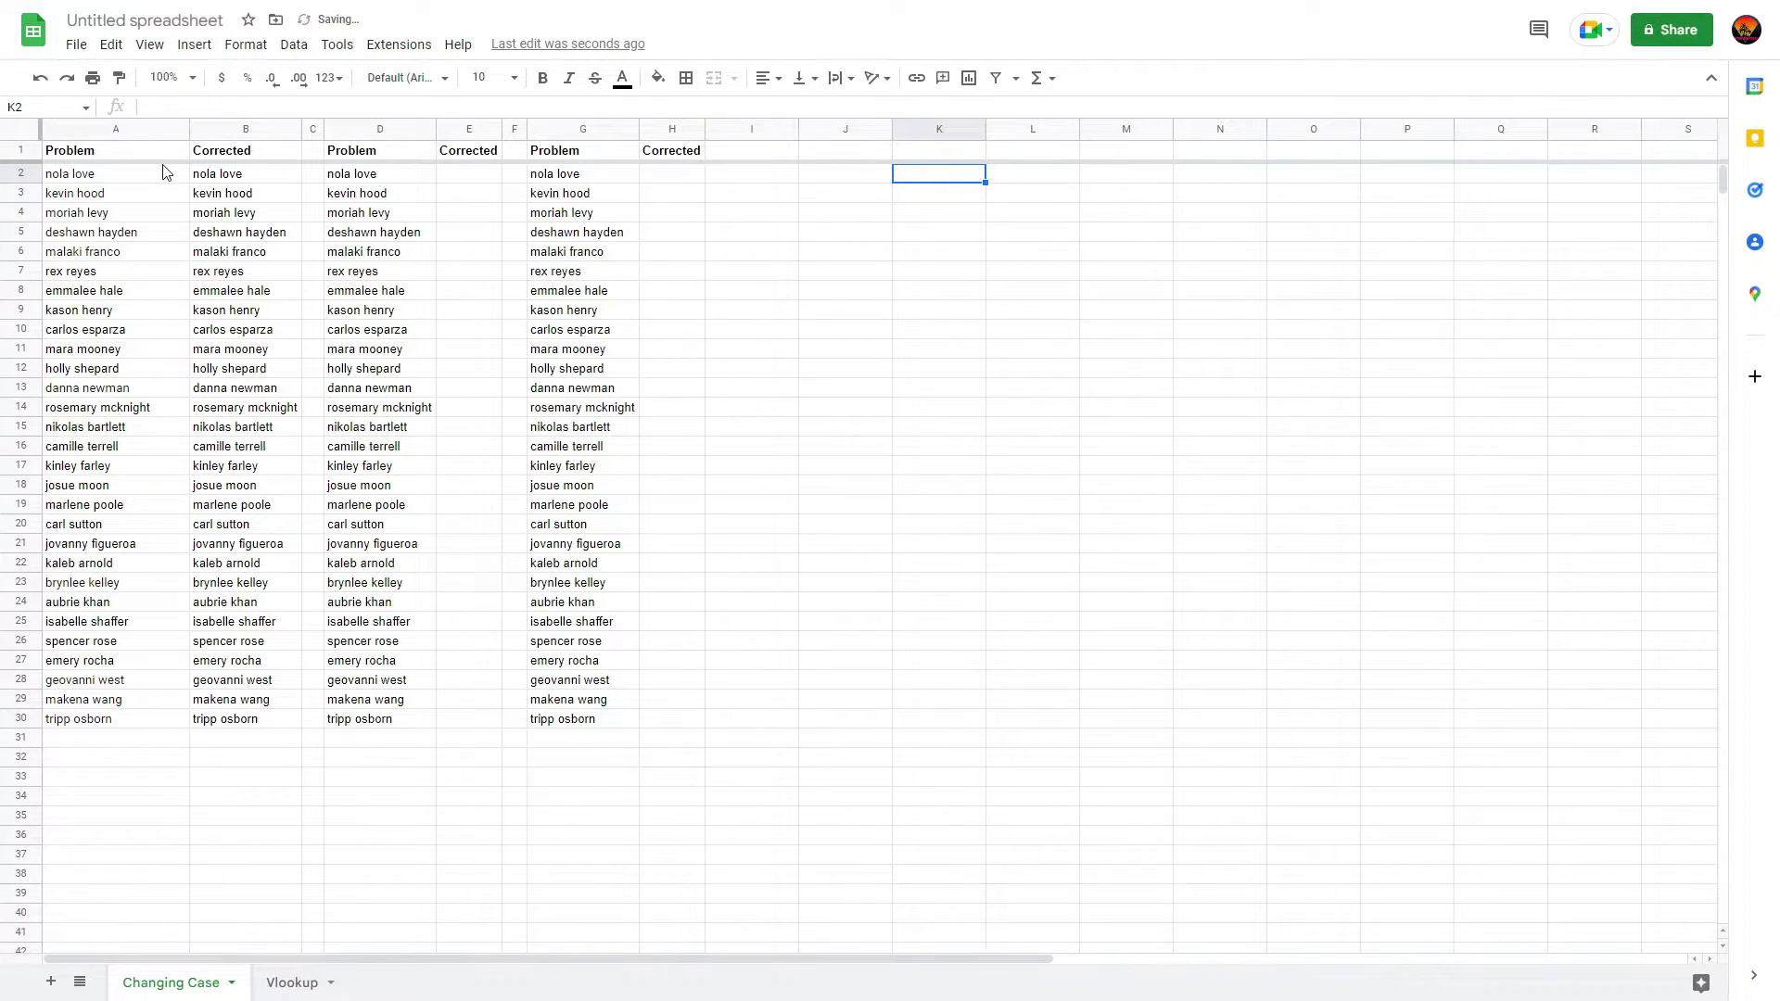
Step: Clear B2:B30 and re-enter =lower(a2) in B2
left_click_drag(210, 184, 228, 732)
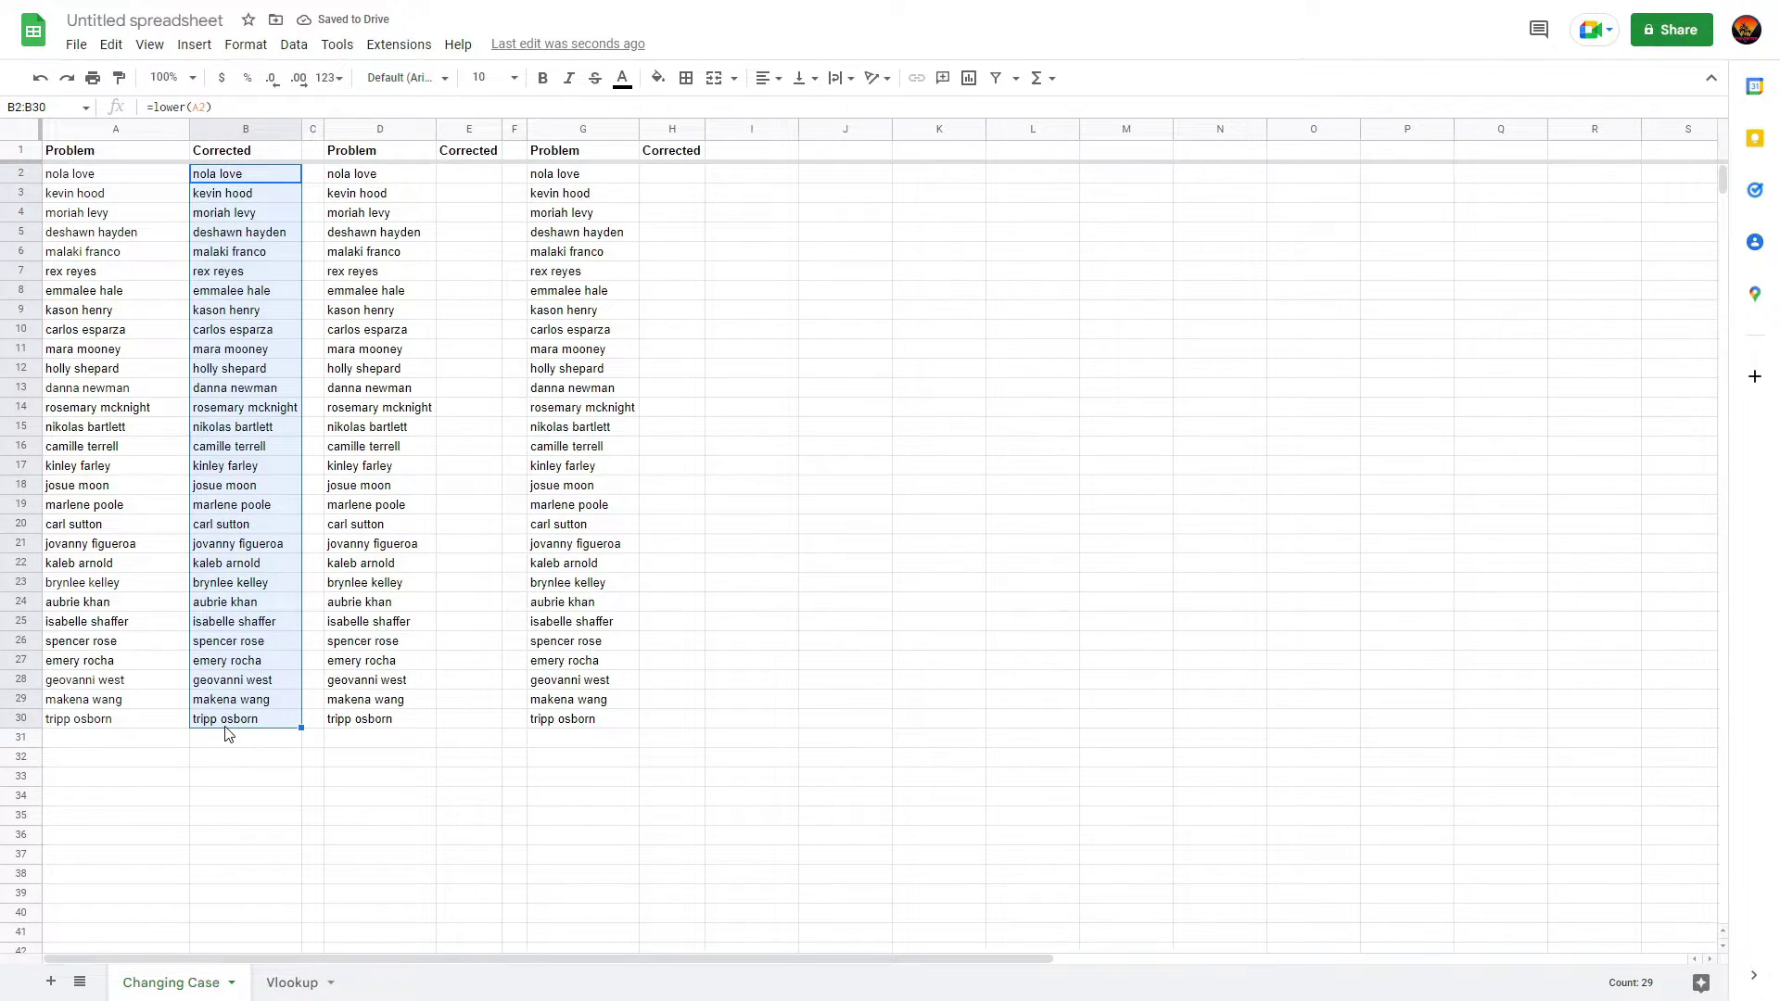
key("Delete")
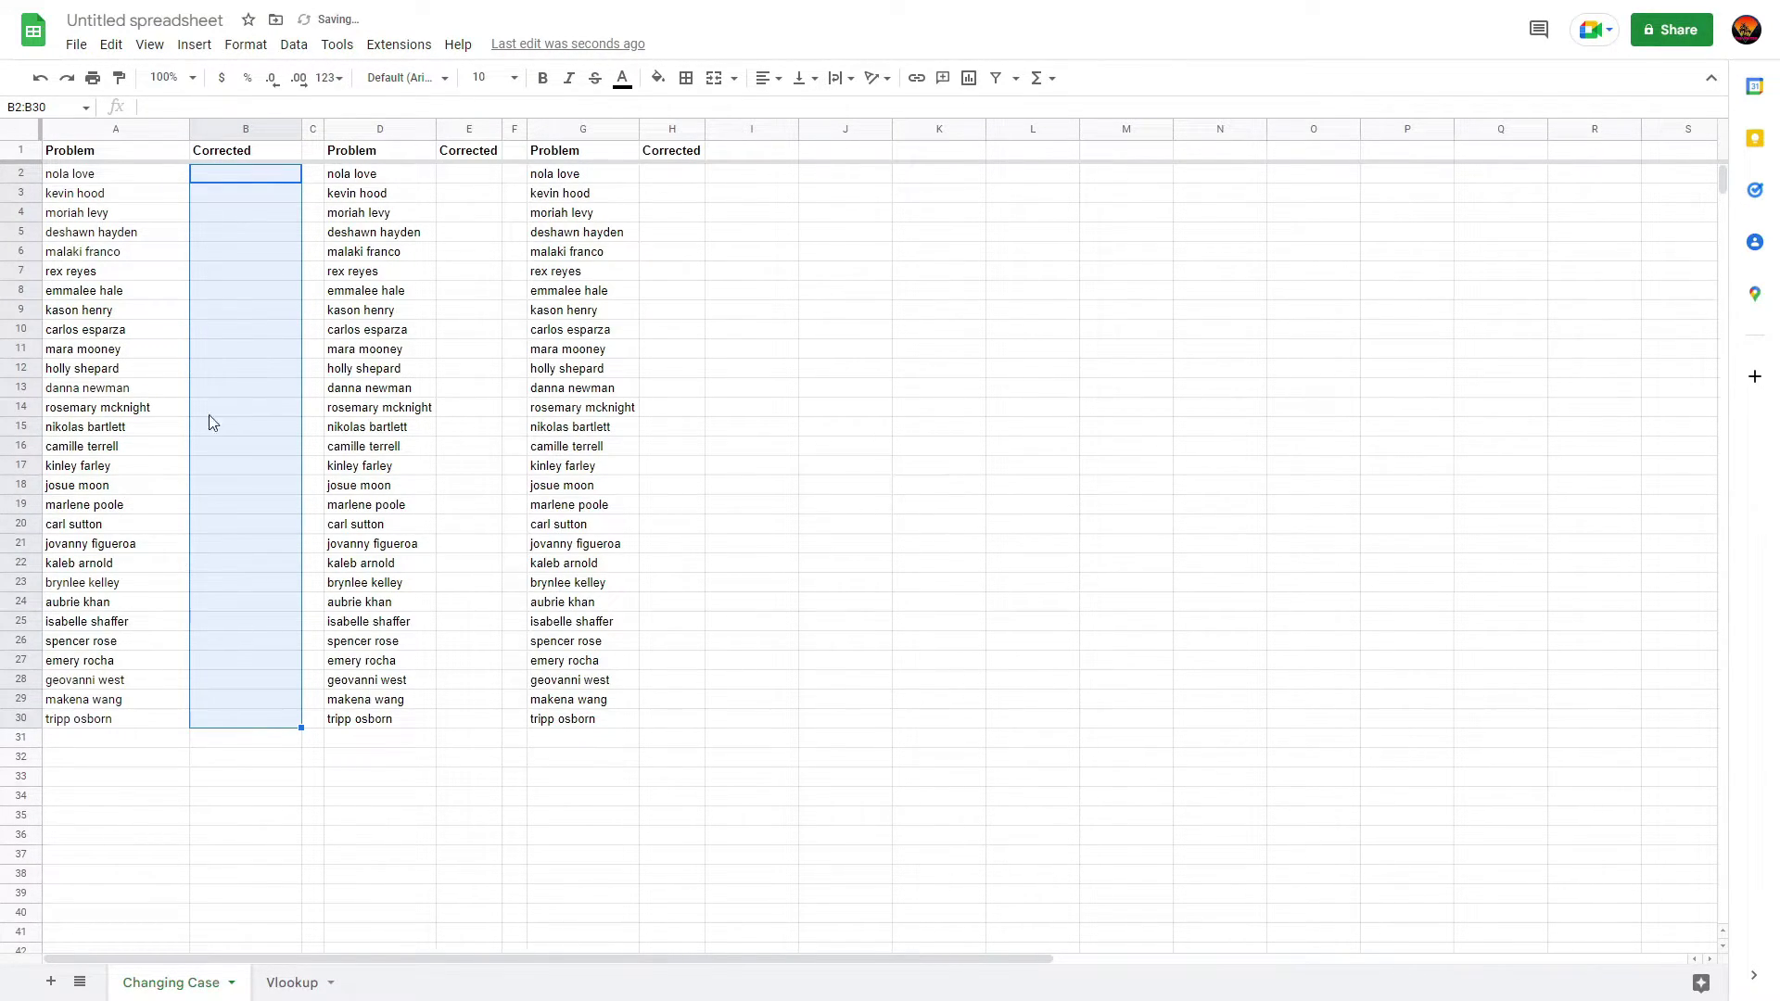
left_click(248, 181)
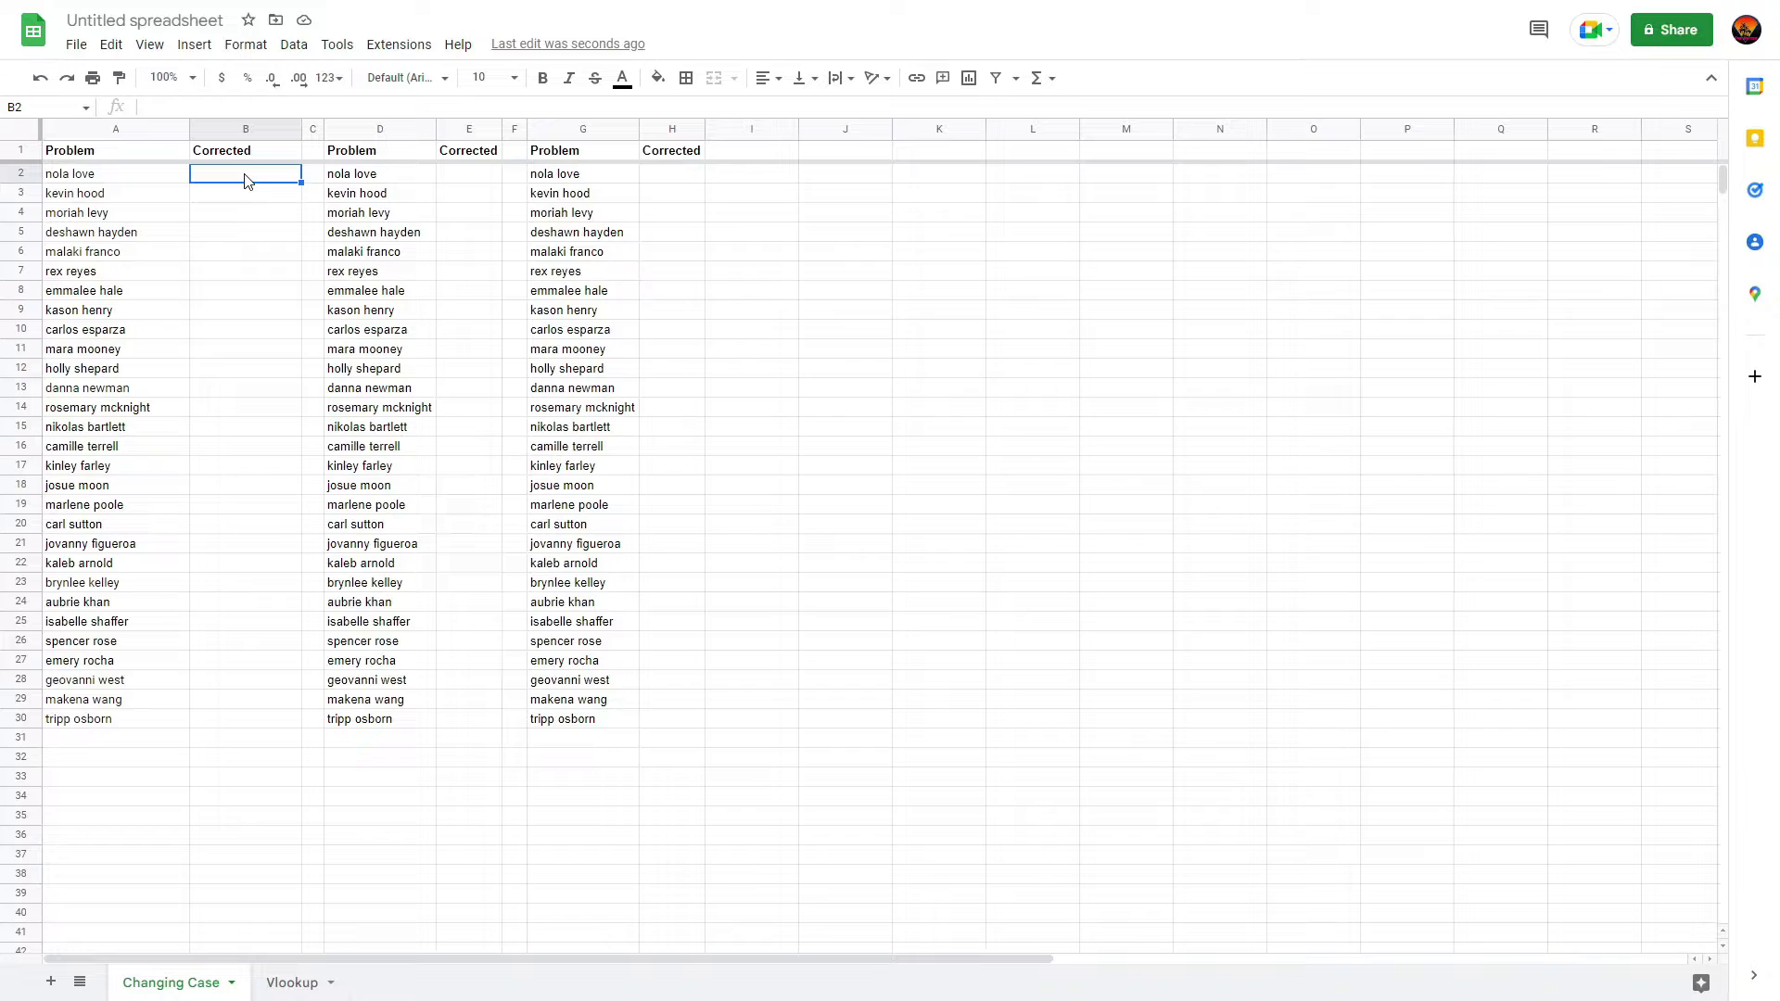
type("=lower(a2)")
key("Return")
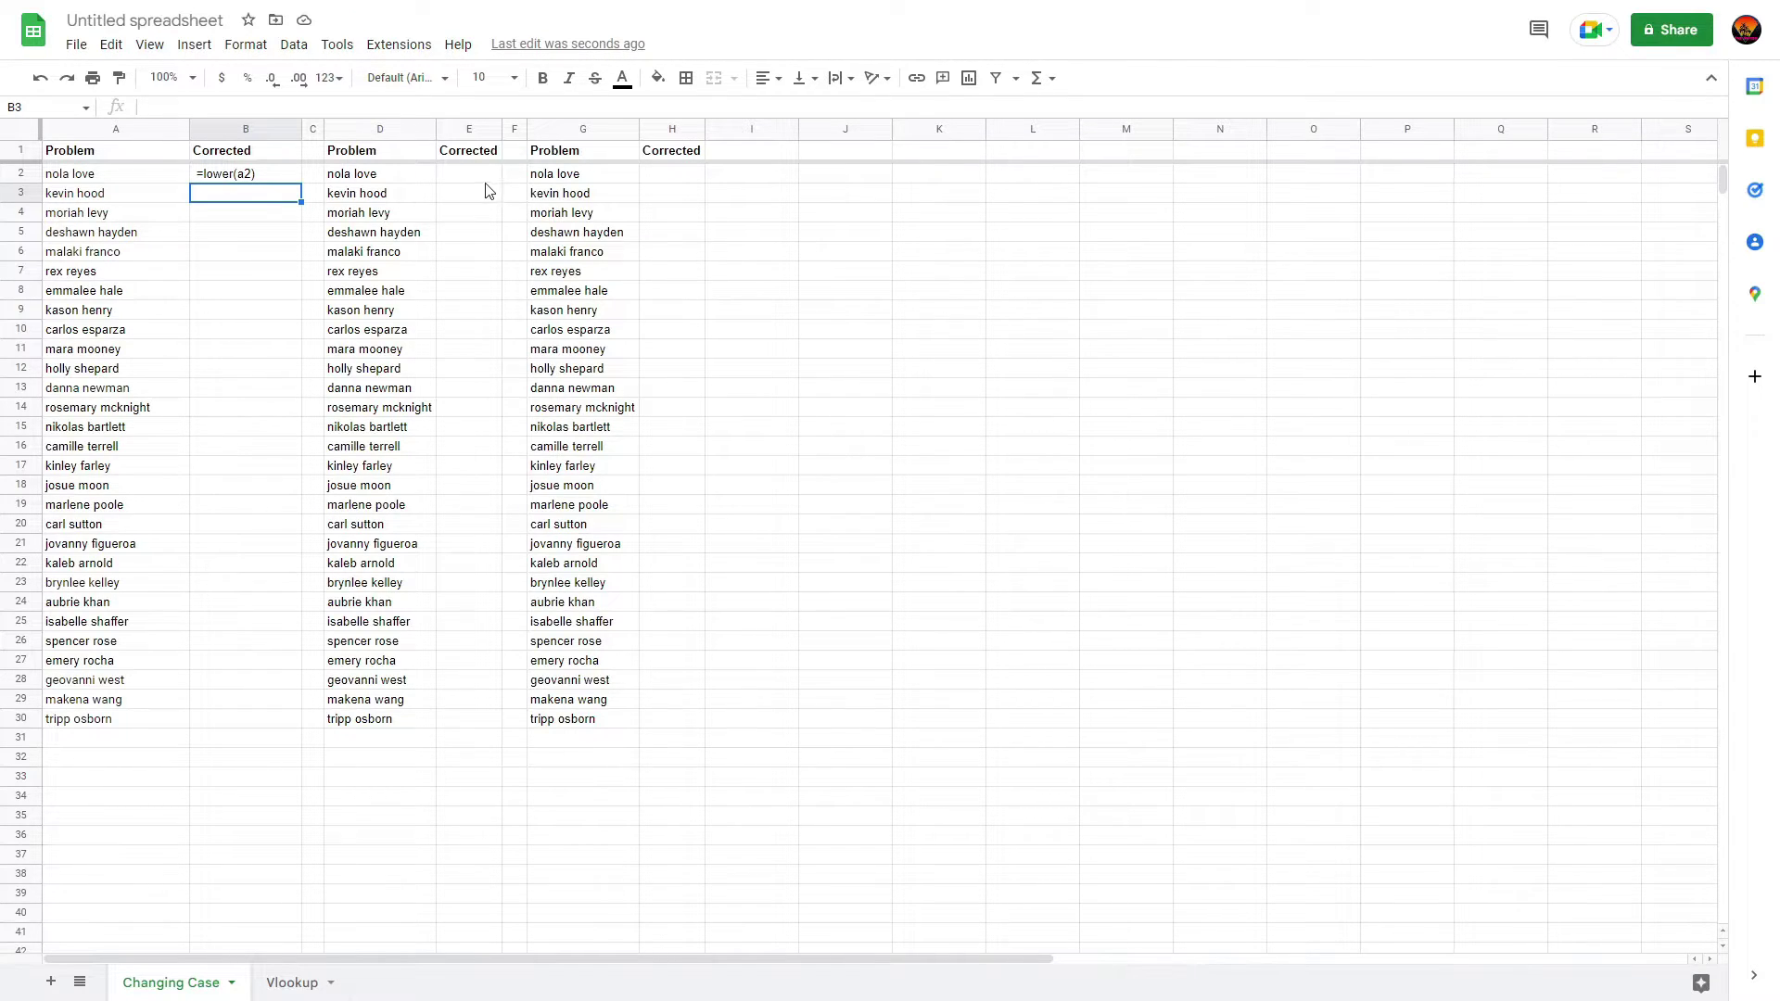
left_click(451, 178)
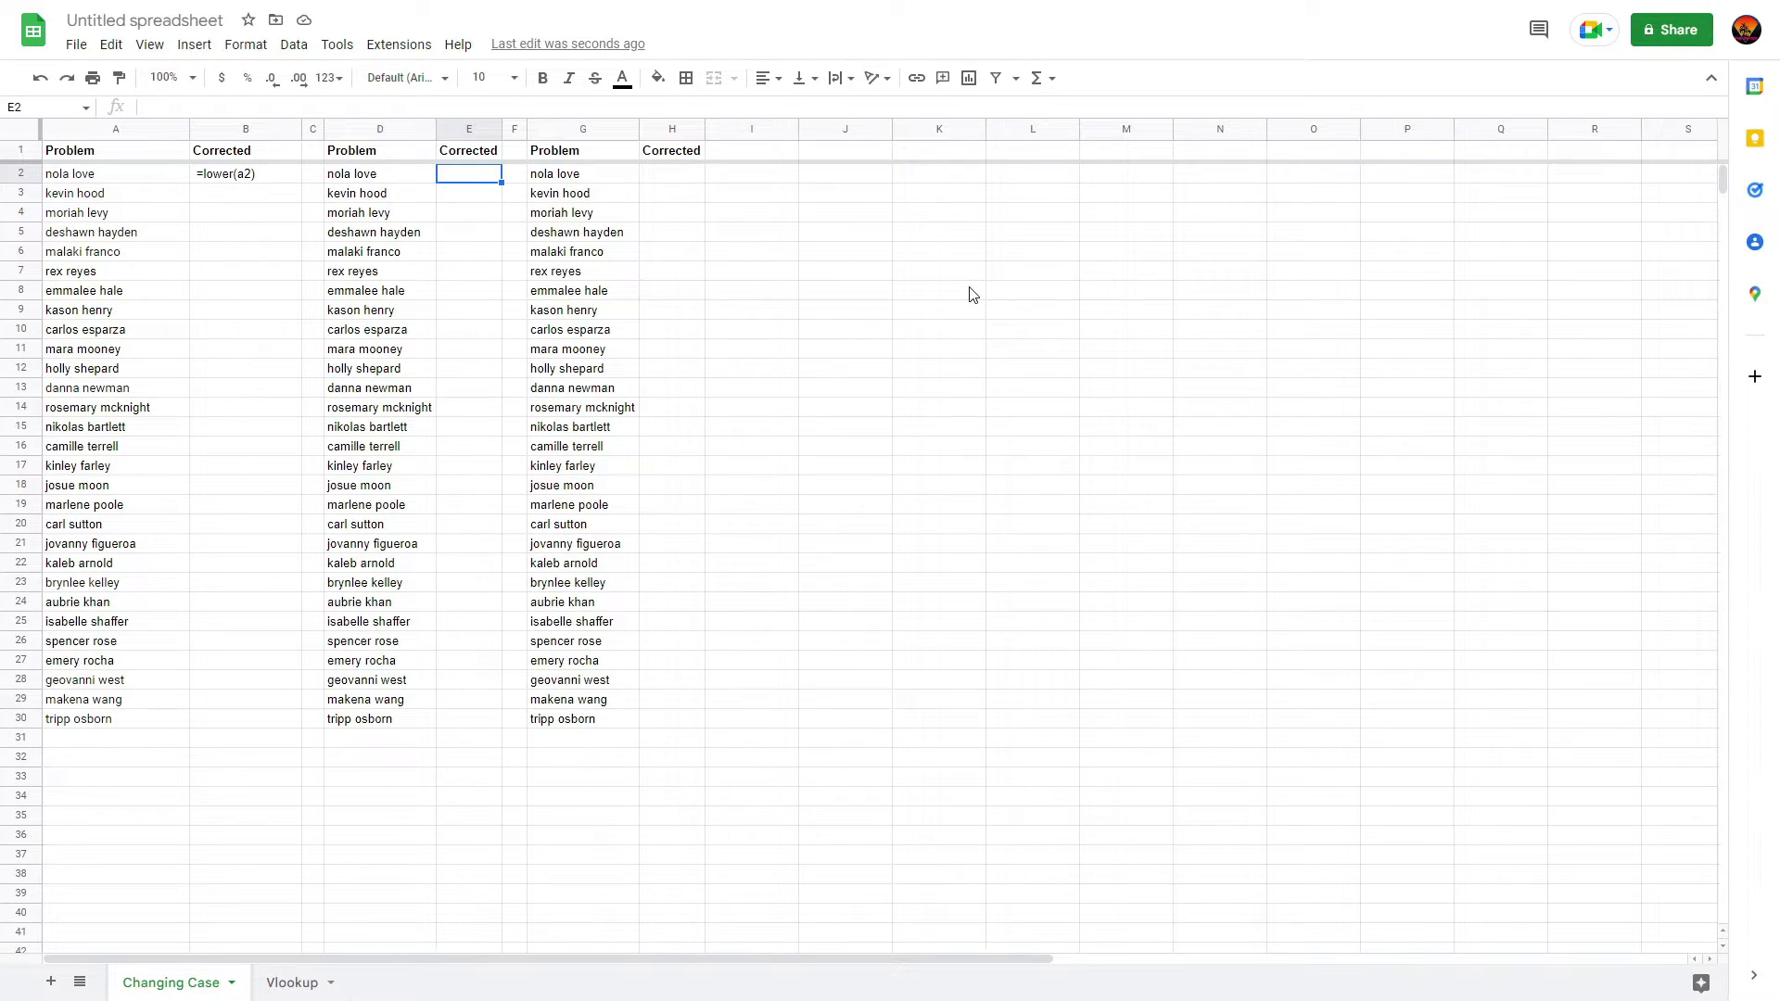
Step: Enter =upper(D2) in E2 and autofill it down column E
type("=upper")
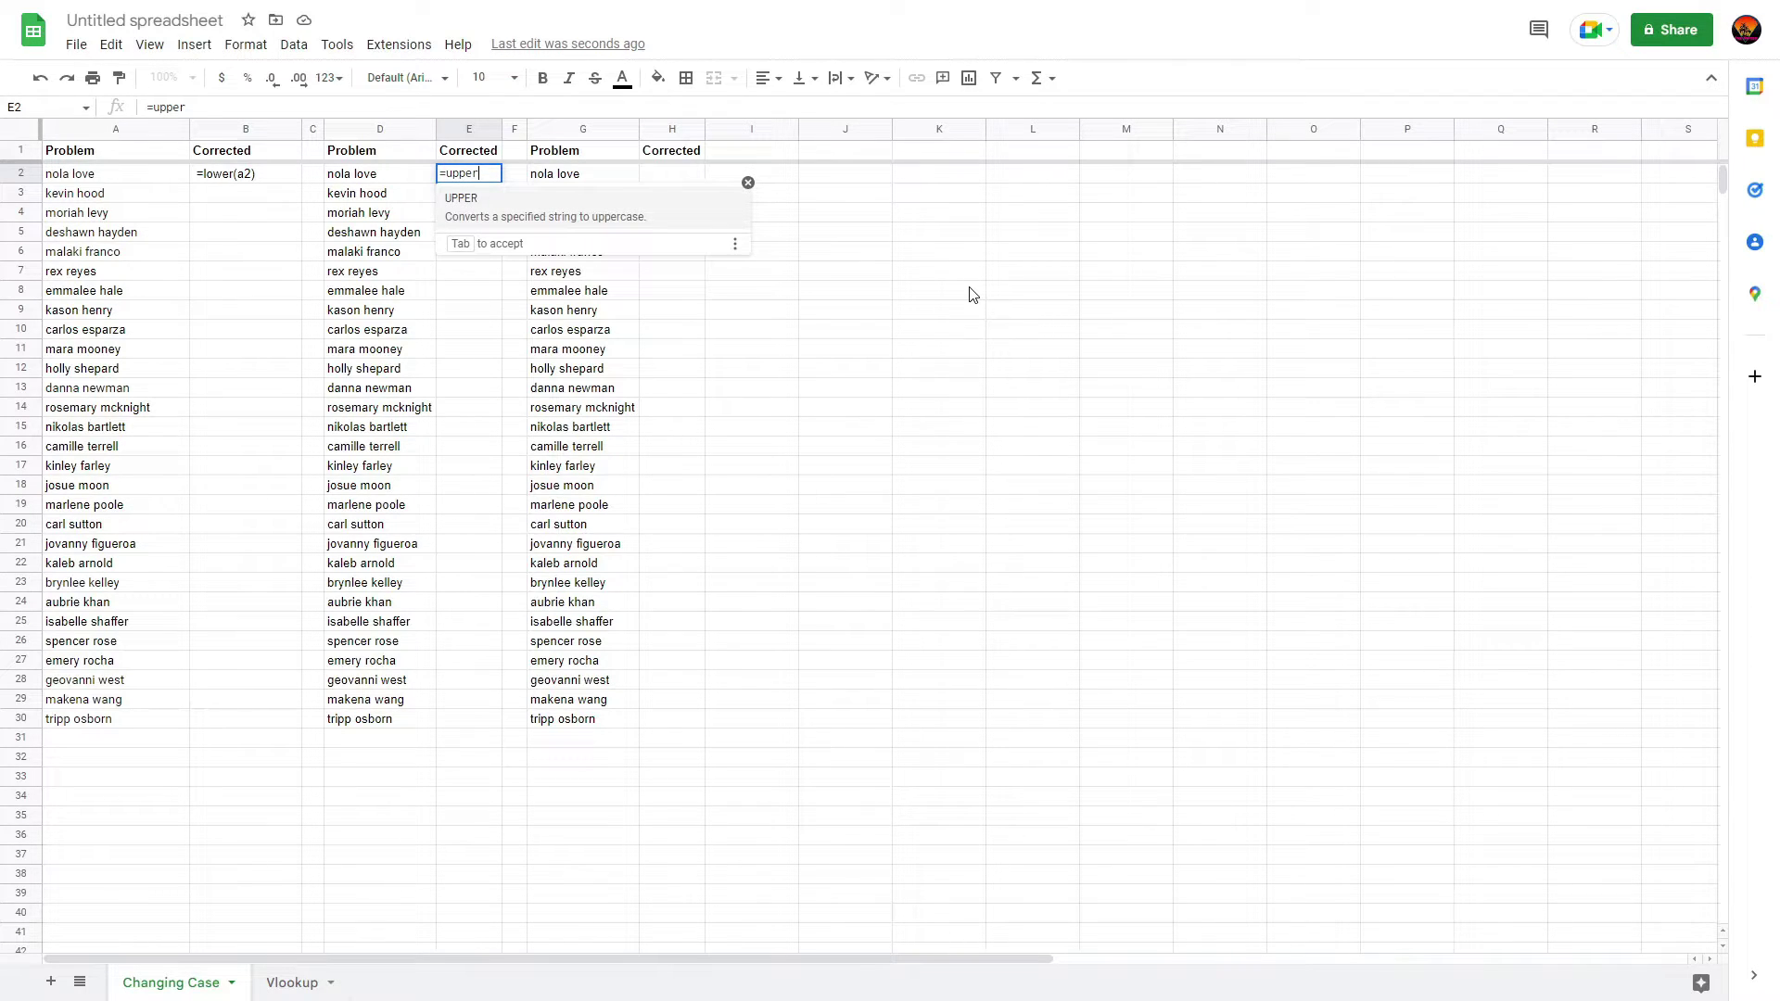
type("(B2)")
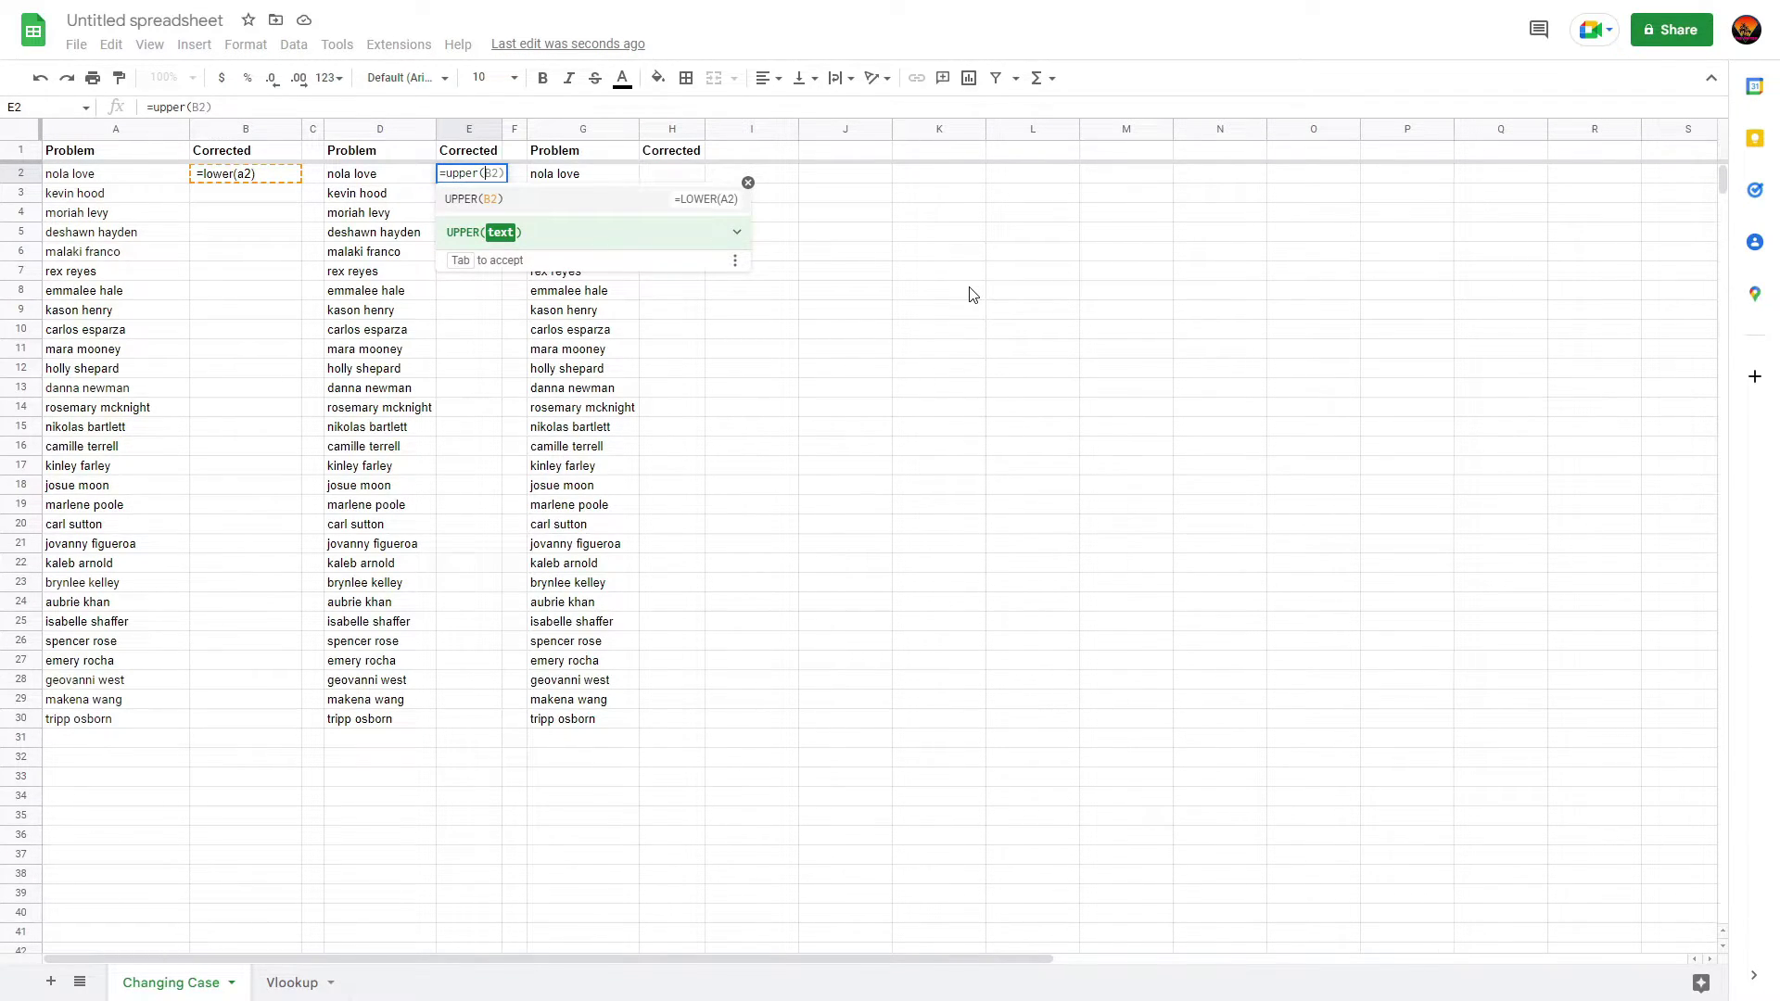
key("BackSpace")
key("BackSpace")
key("BackSpace")
type("d2)")
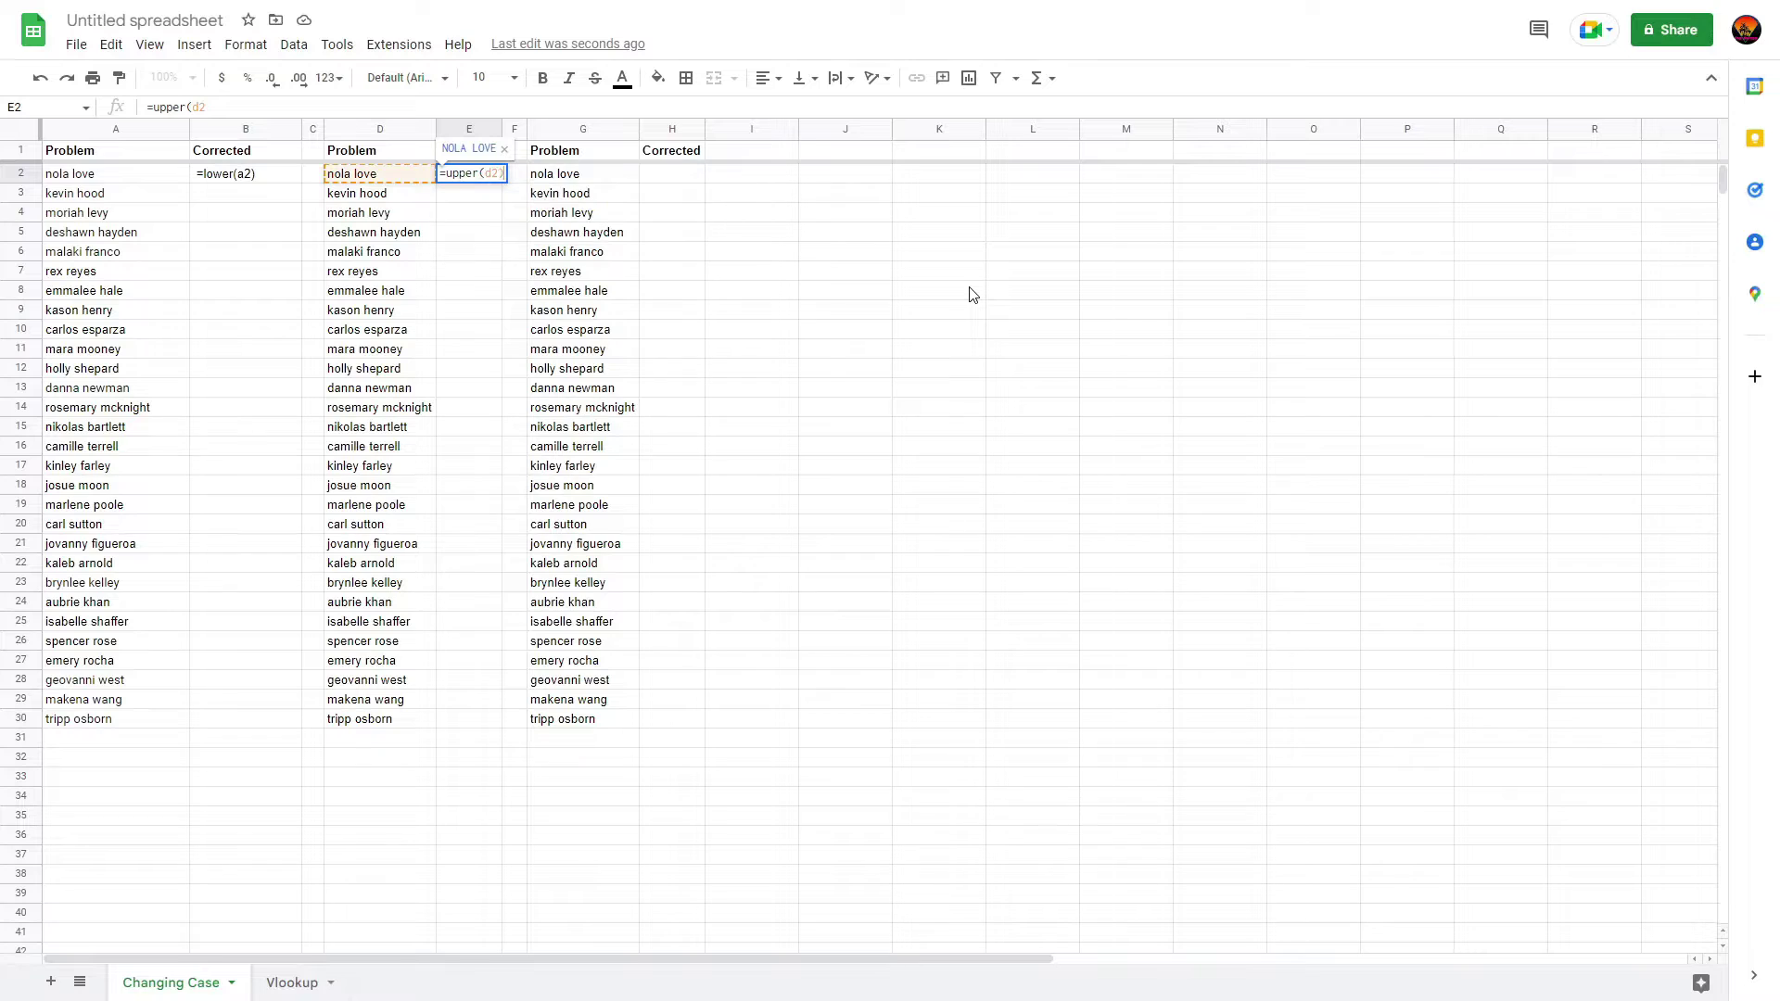
key("Return")
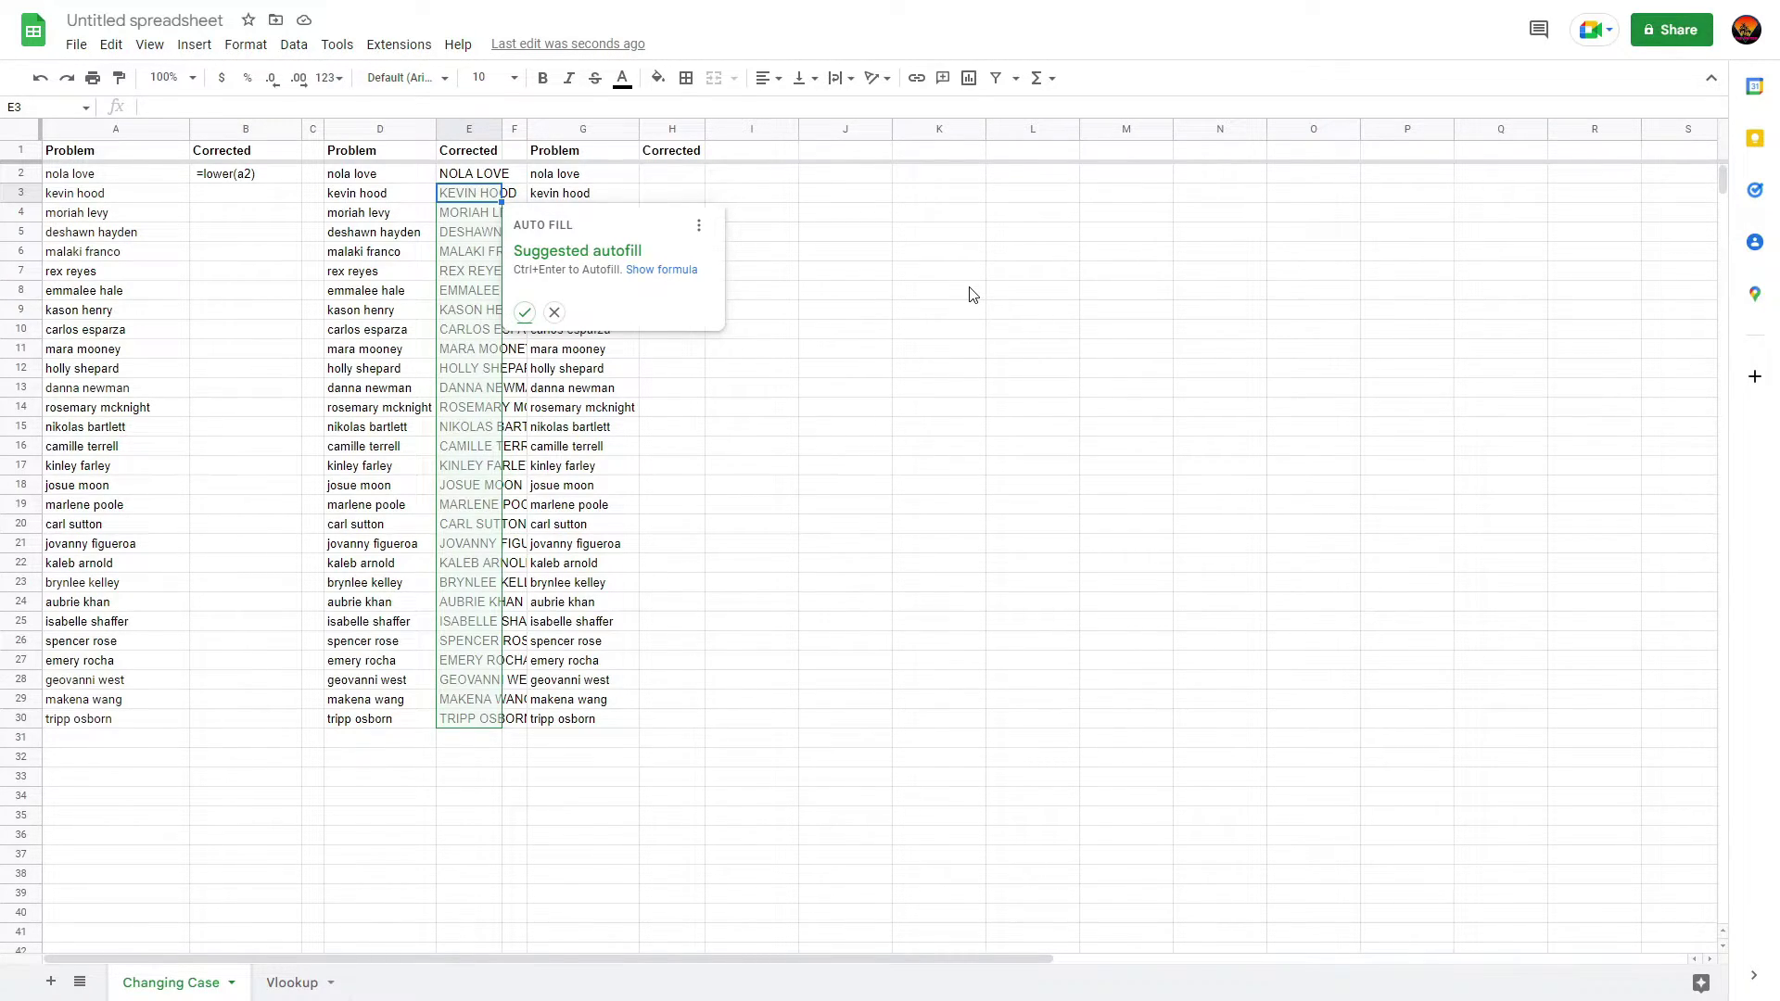
key("ctrl+Return")
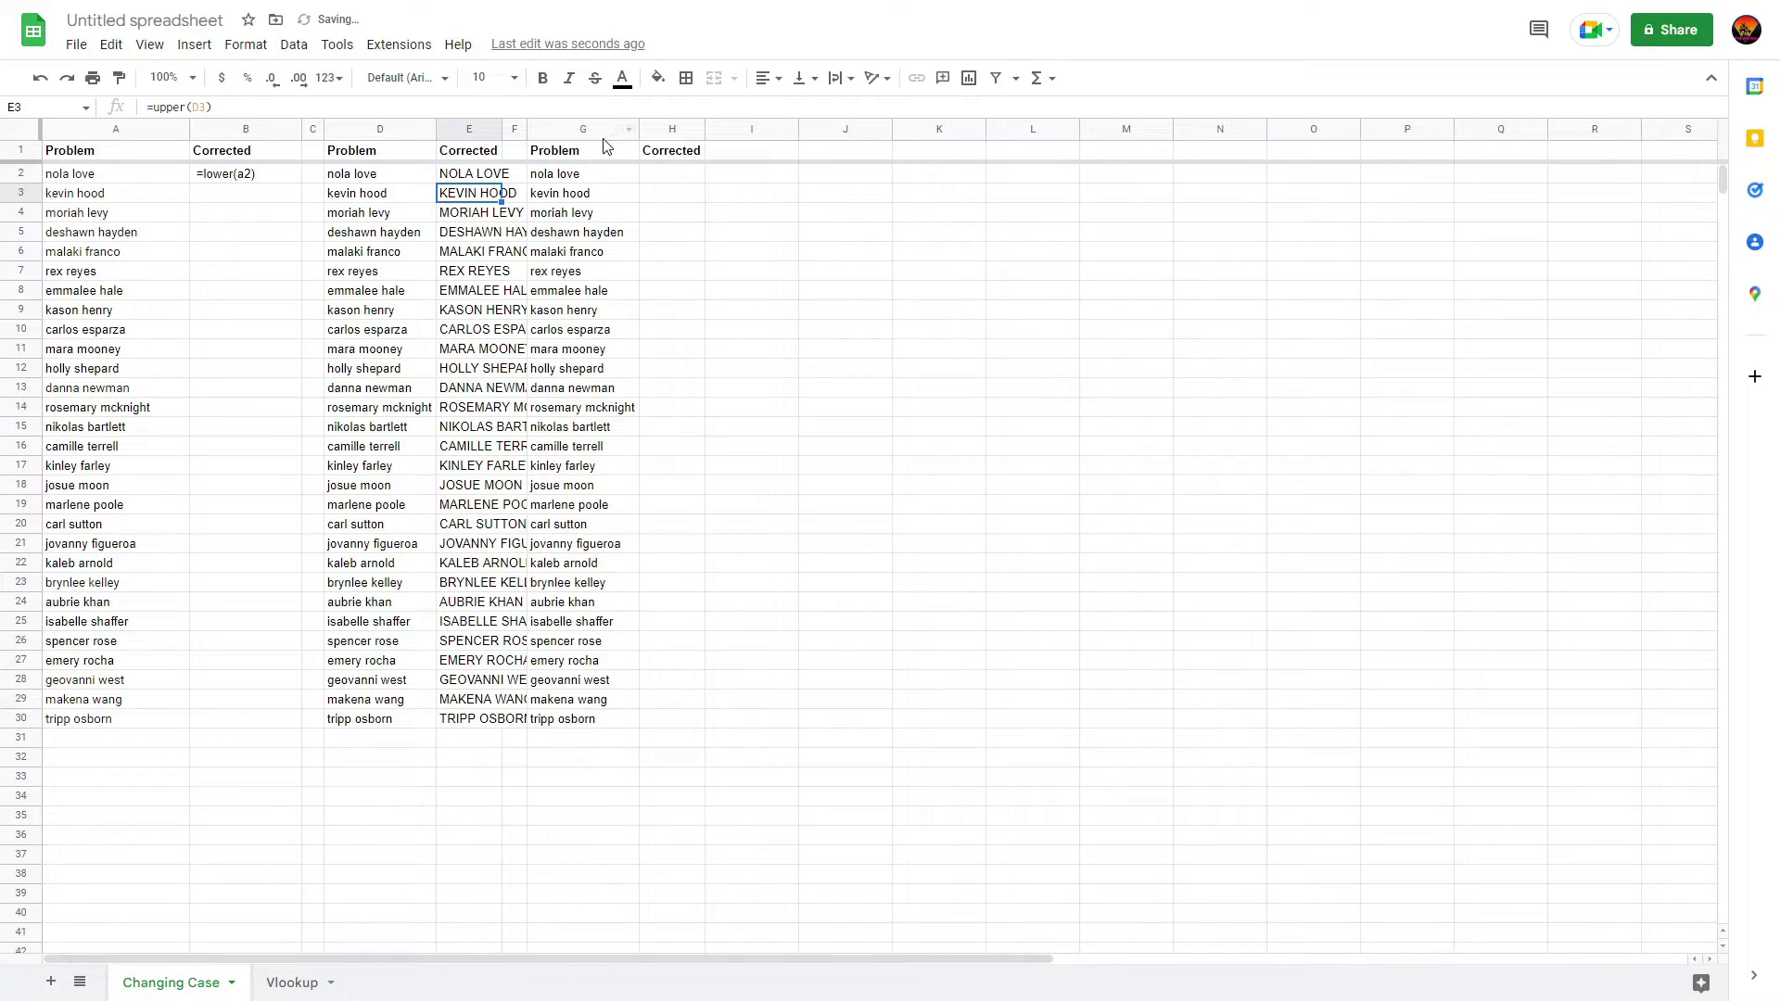
Step: Widen column E to fit and copy the uppercase names in E2:E30
double_click(501, 137)
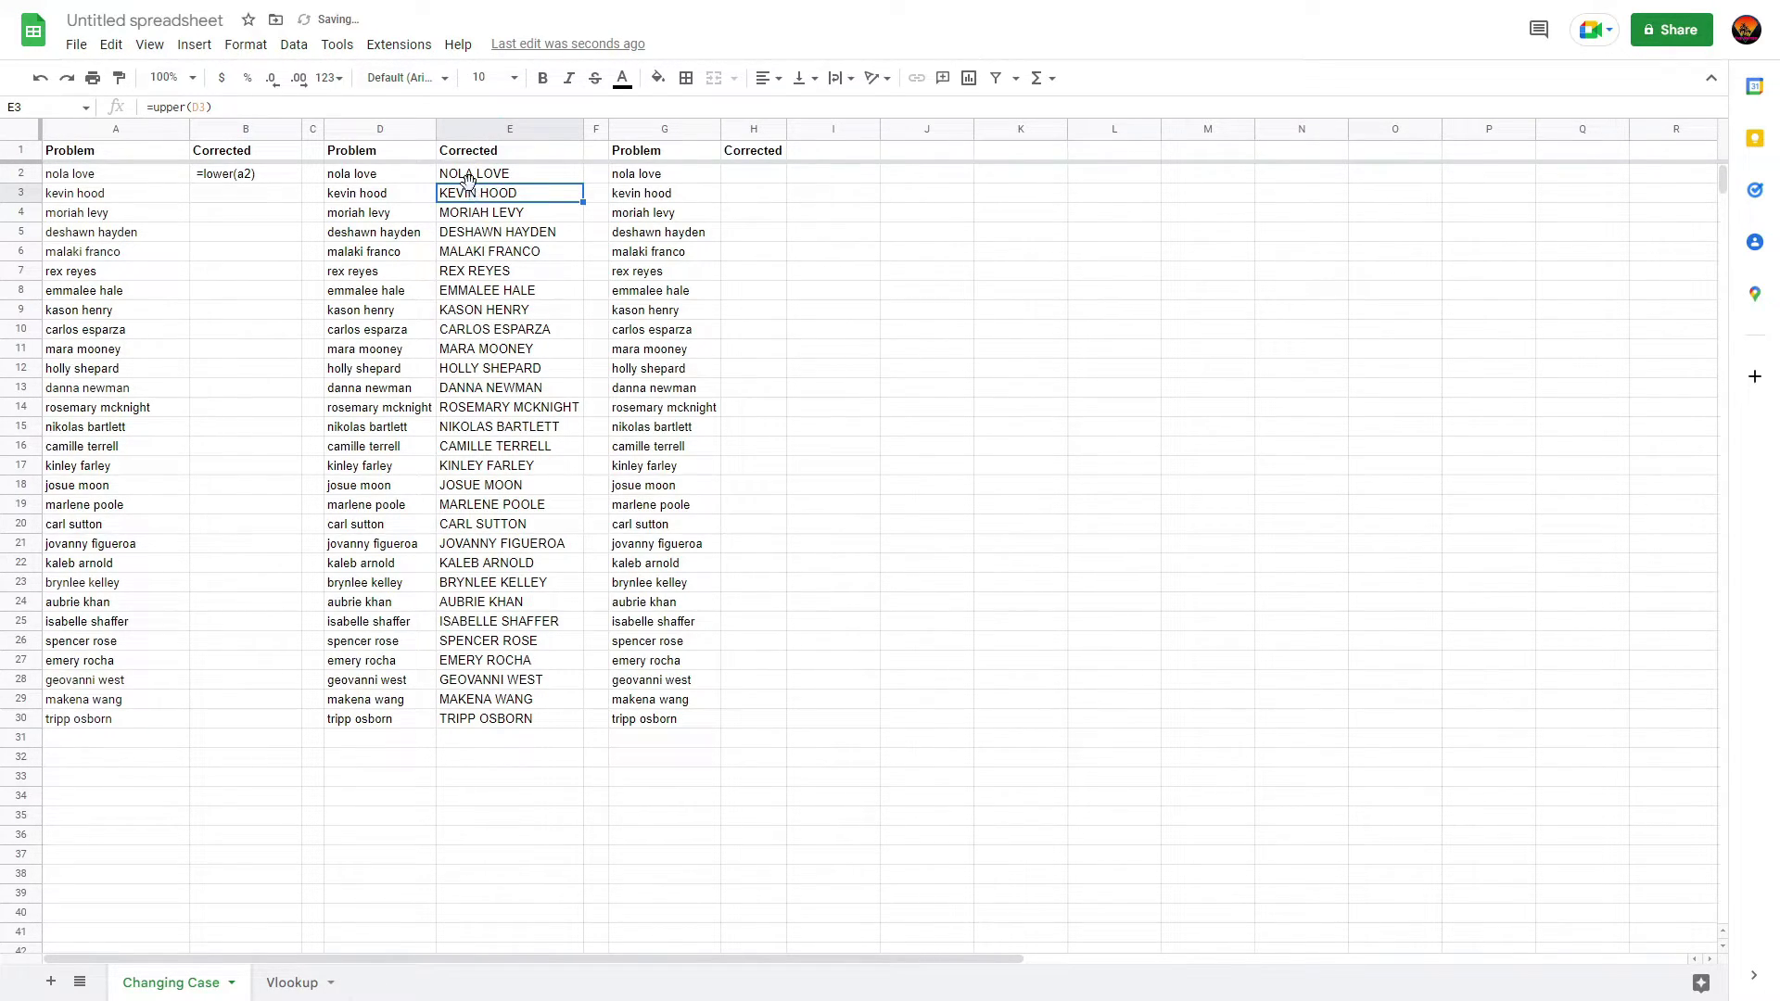
left_click_drag(471, 176, 483, 734)
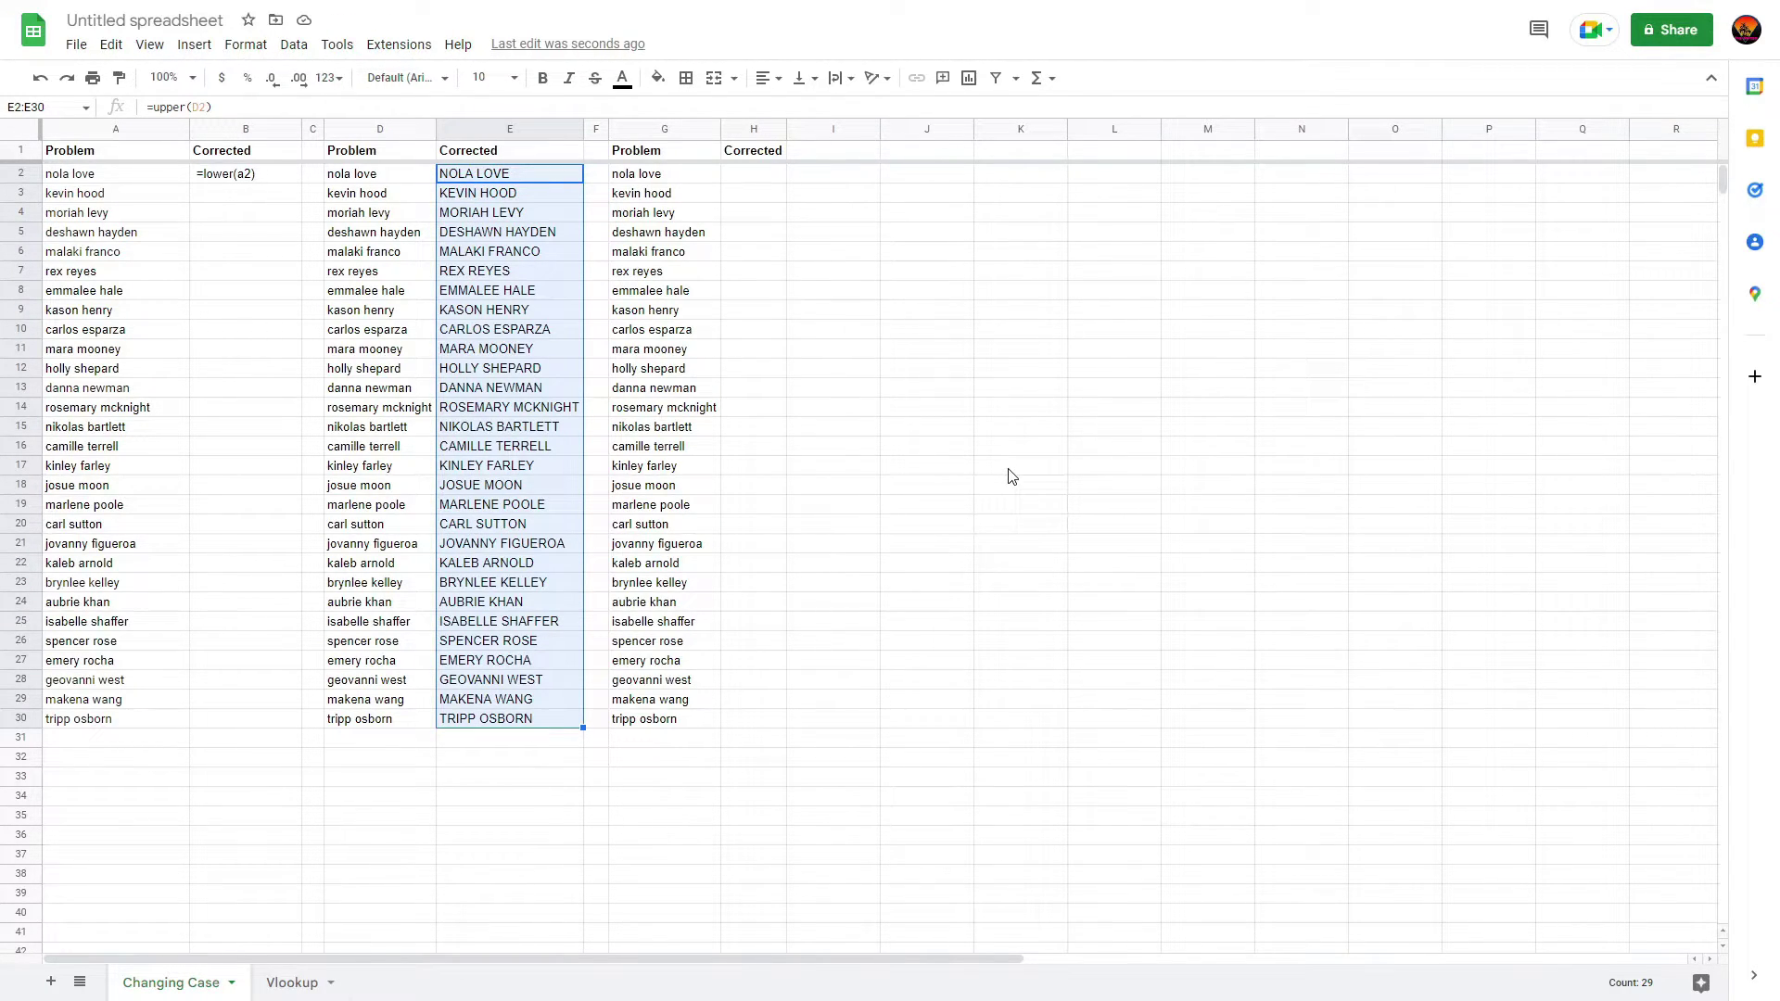
key("ctrl+c")
Step: Paste the uppercase names into D2 as values and delete the formulas in E2:E30
left_click(341, 180)
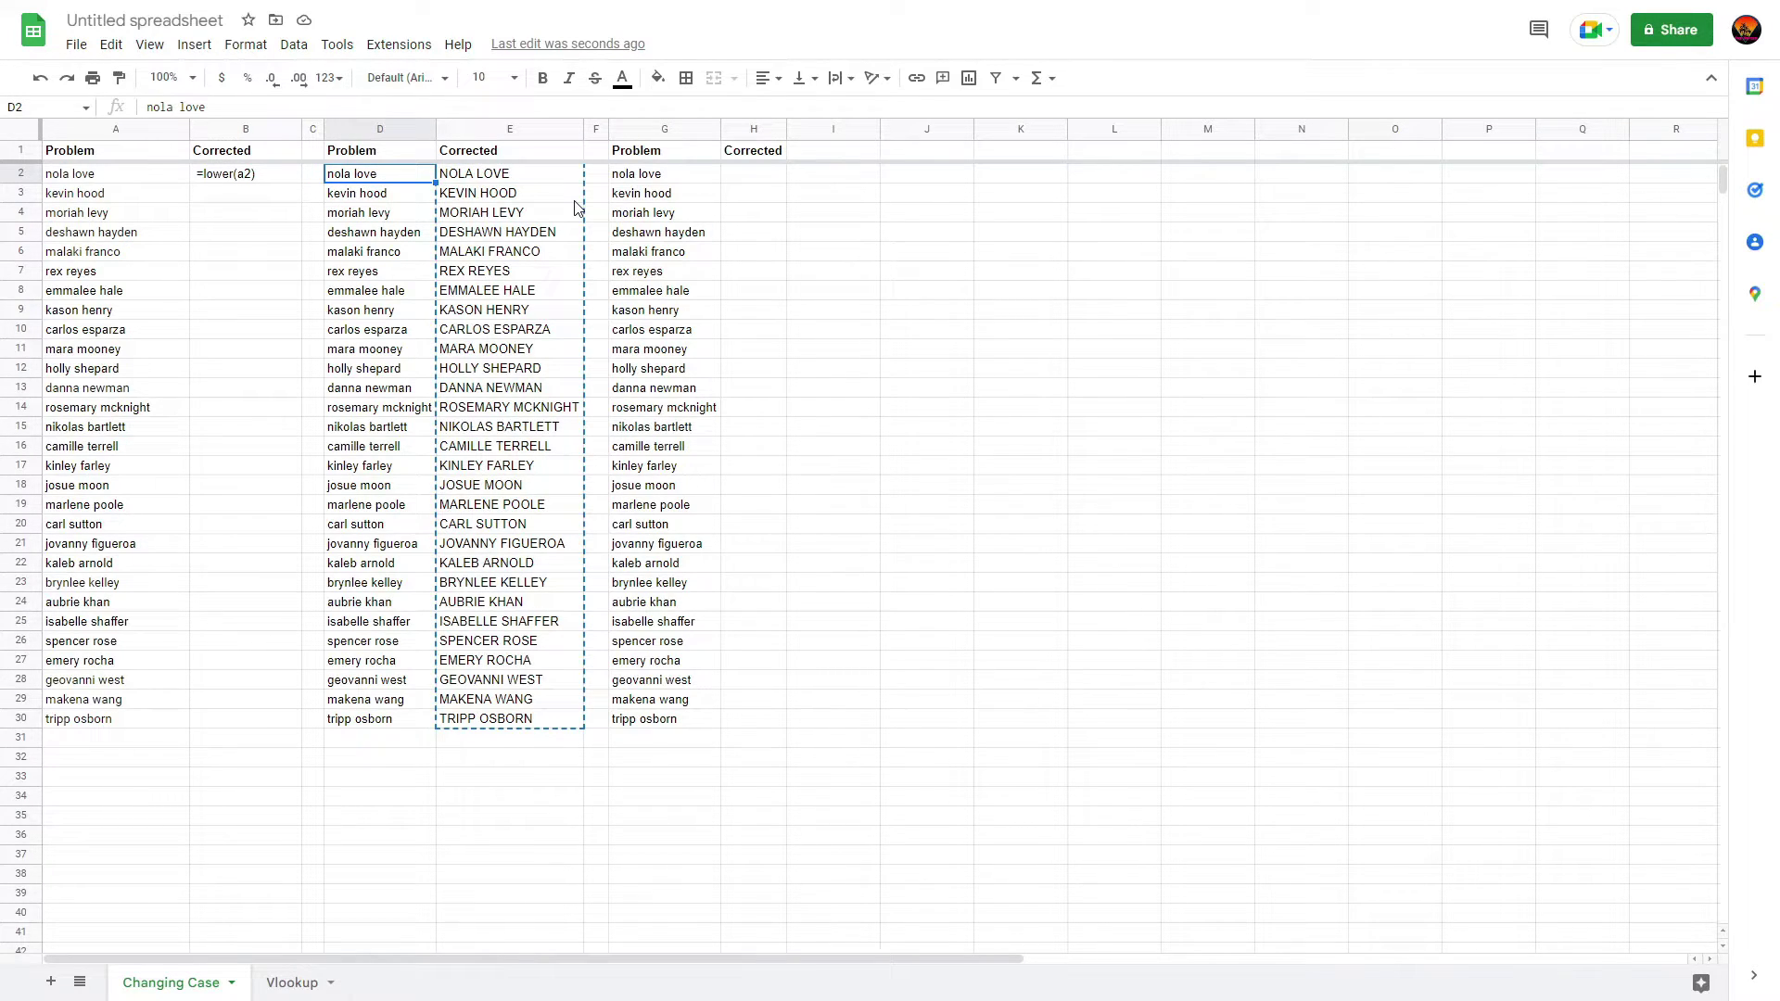
key("ctrl+shift+v")
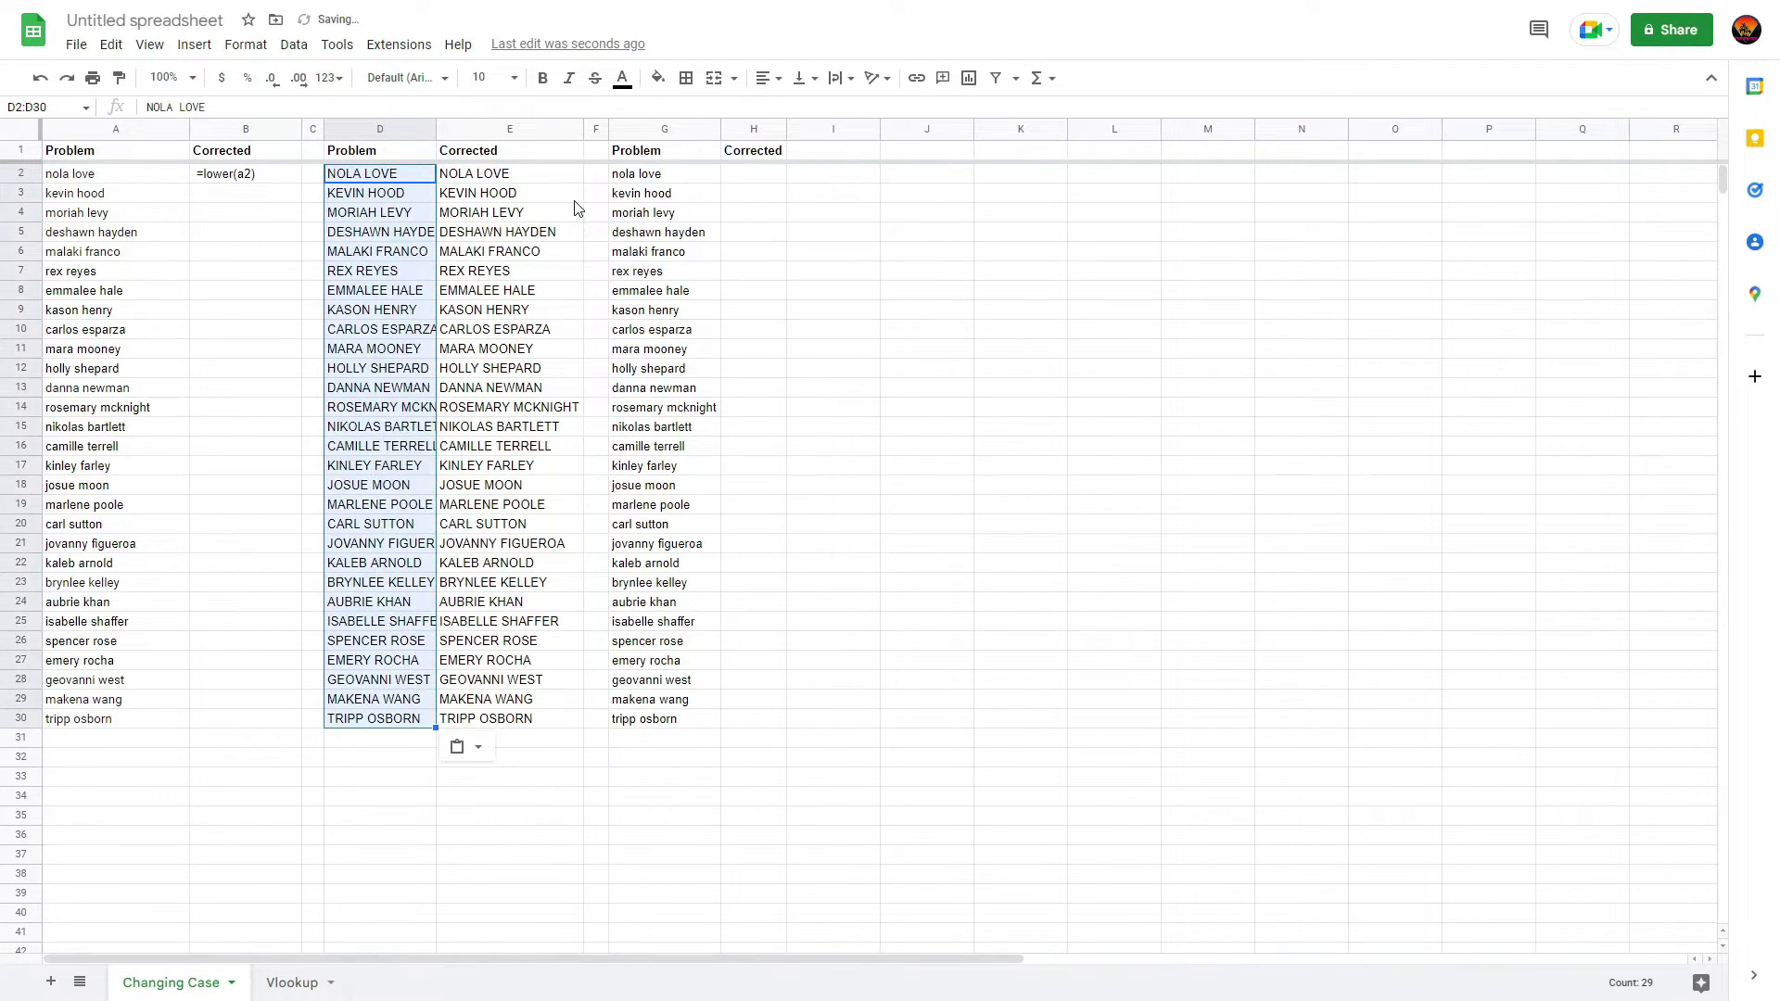
left_click(515, 180)
key("ctrl+shift+Down")
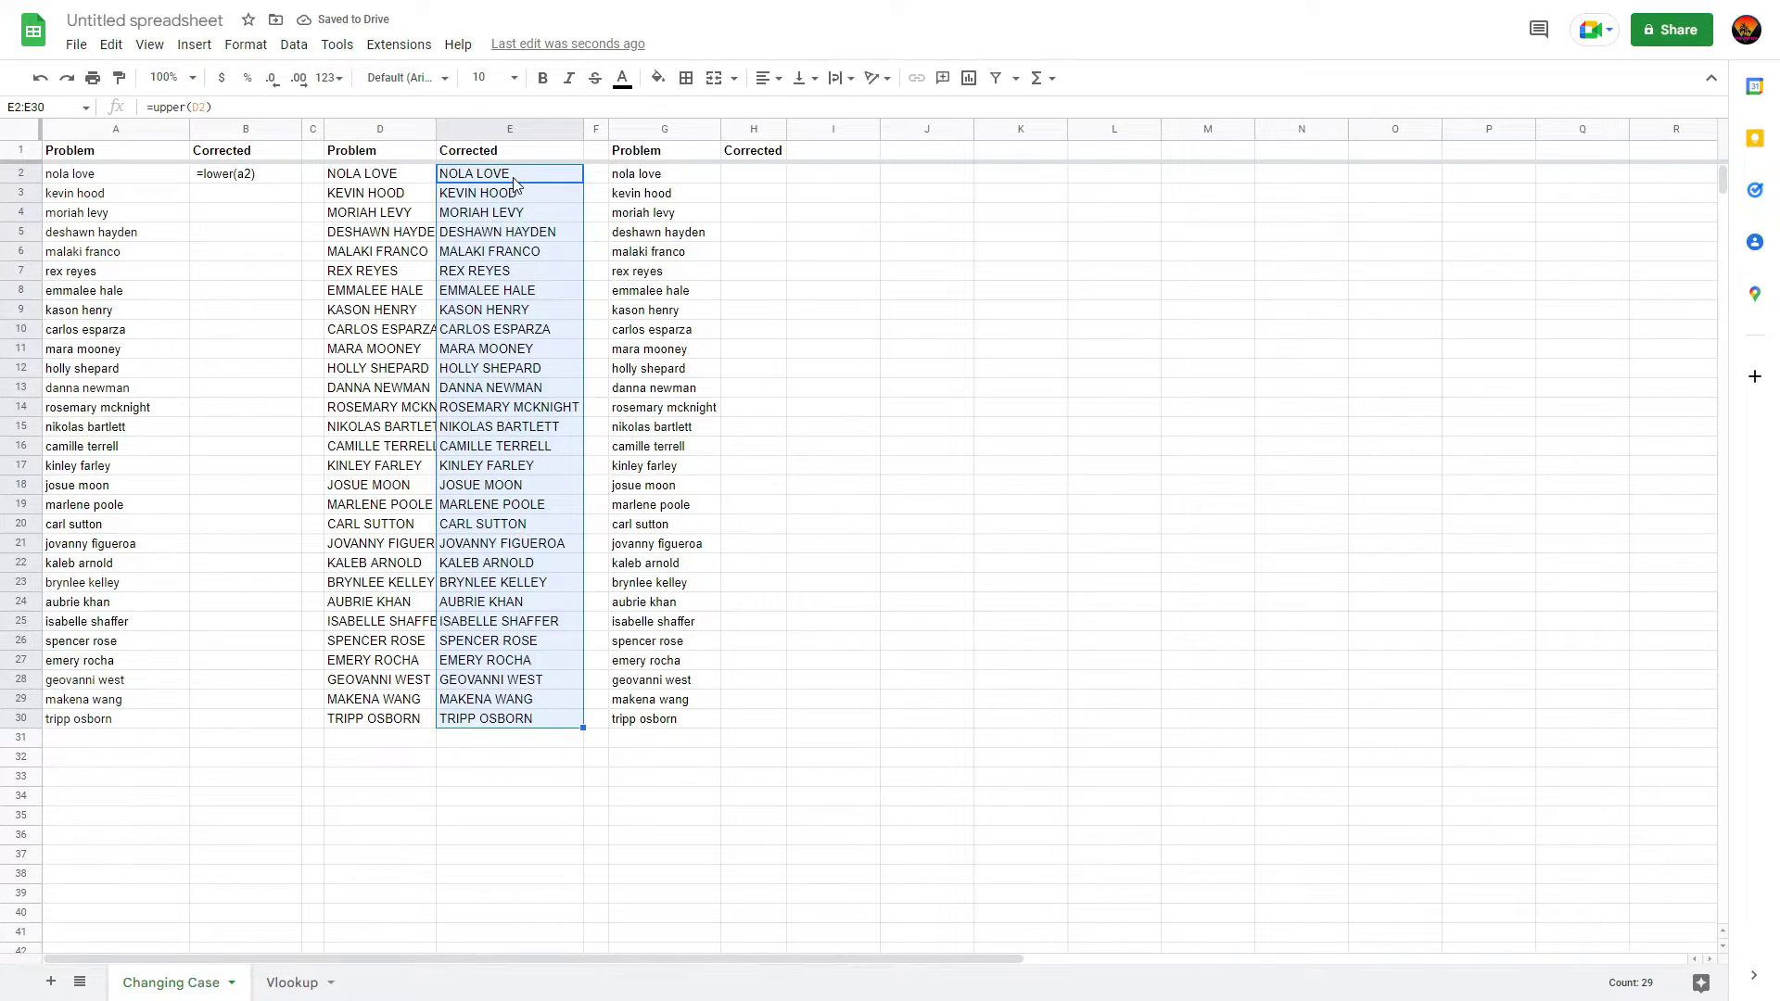
key("Delete")
Step: Select H2 in the third Corrected column after checking the name in G2
left_click(739, 408)
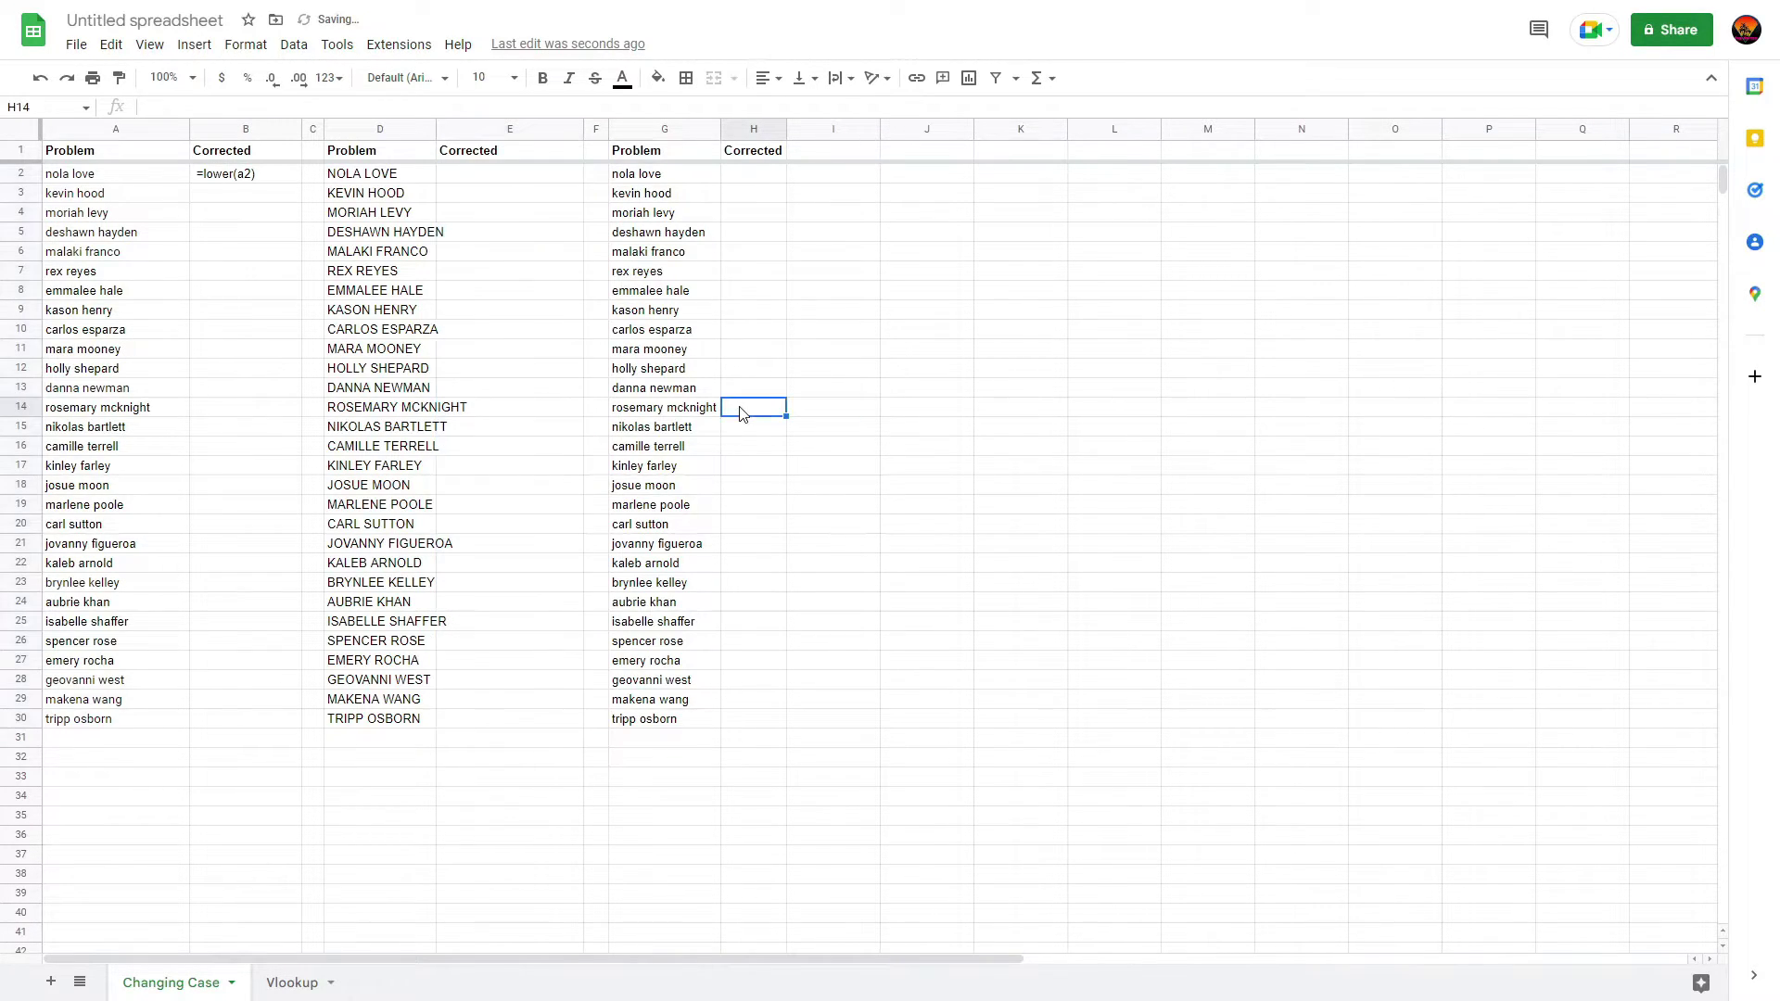
left_click(741, 176)
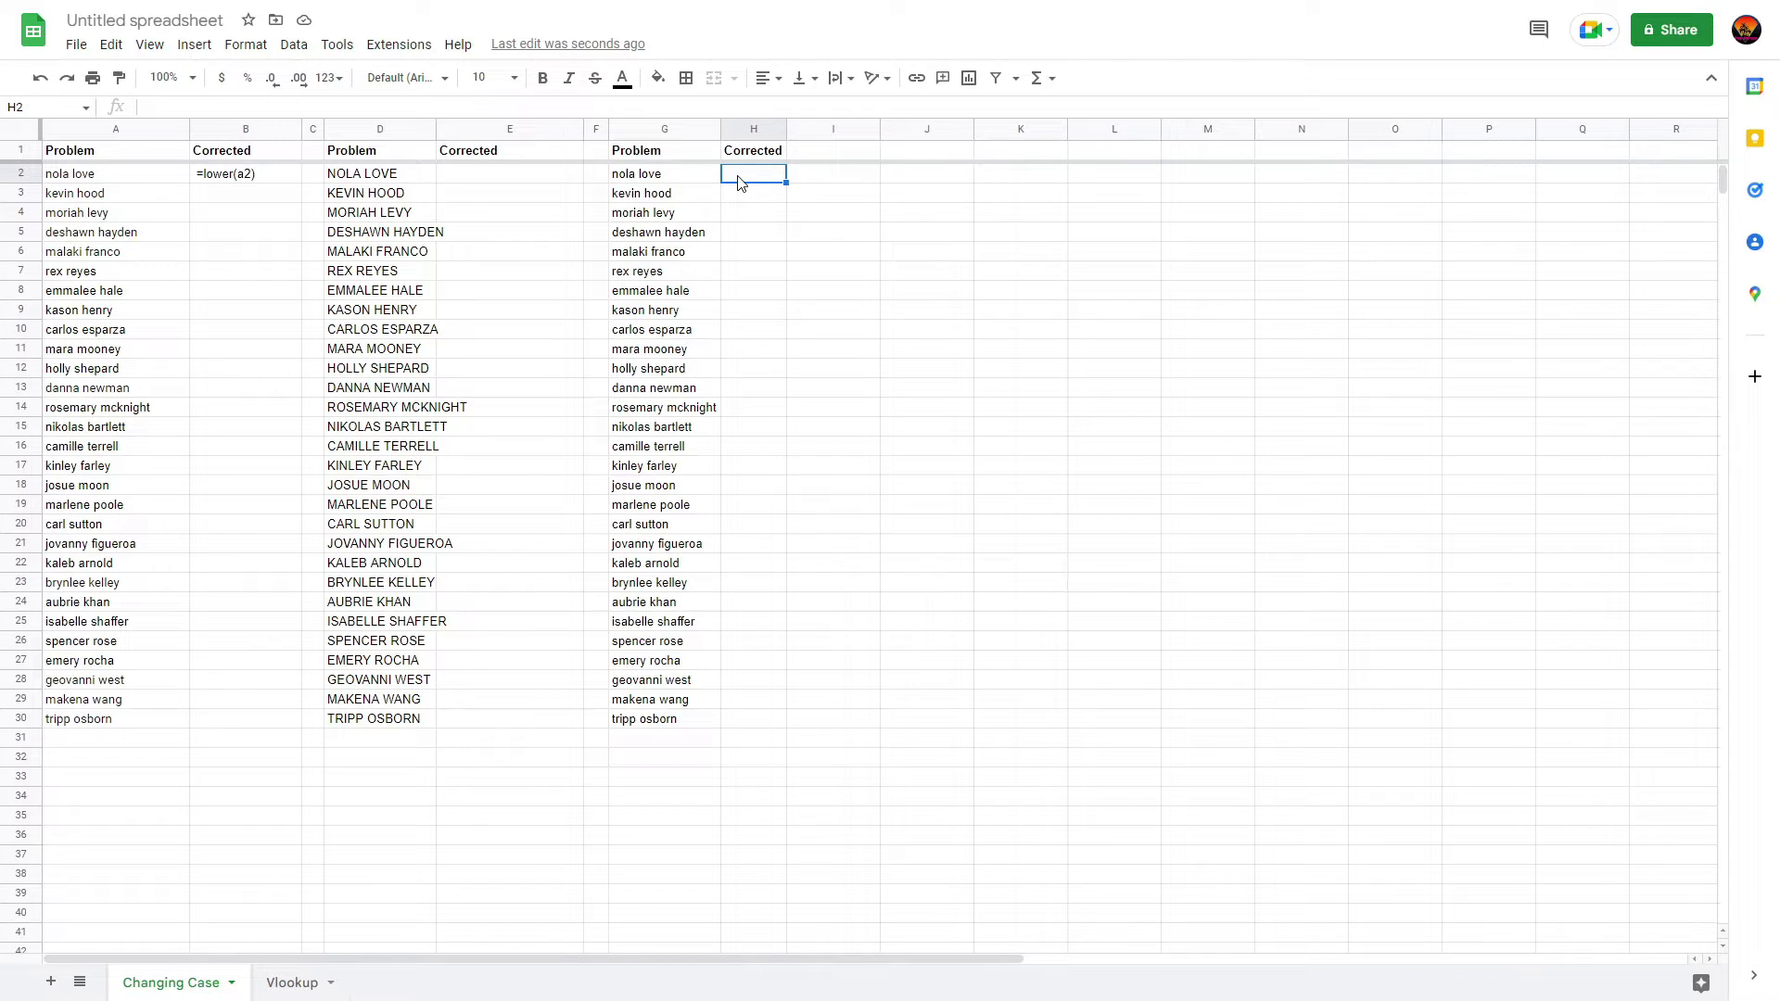
key("Left")
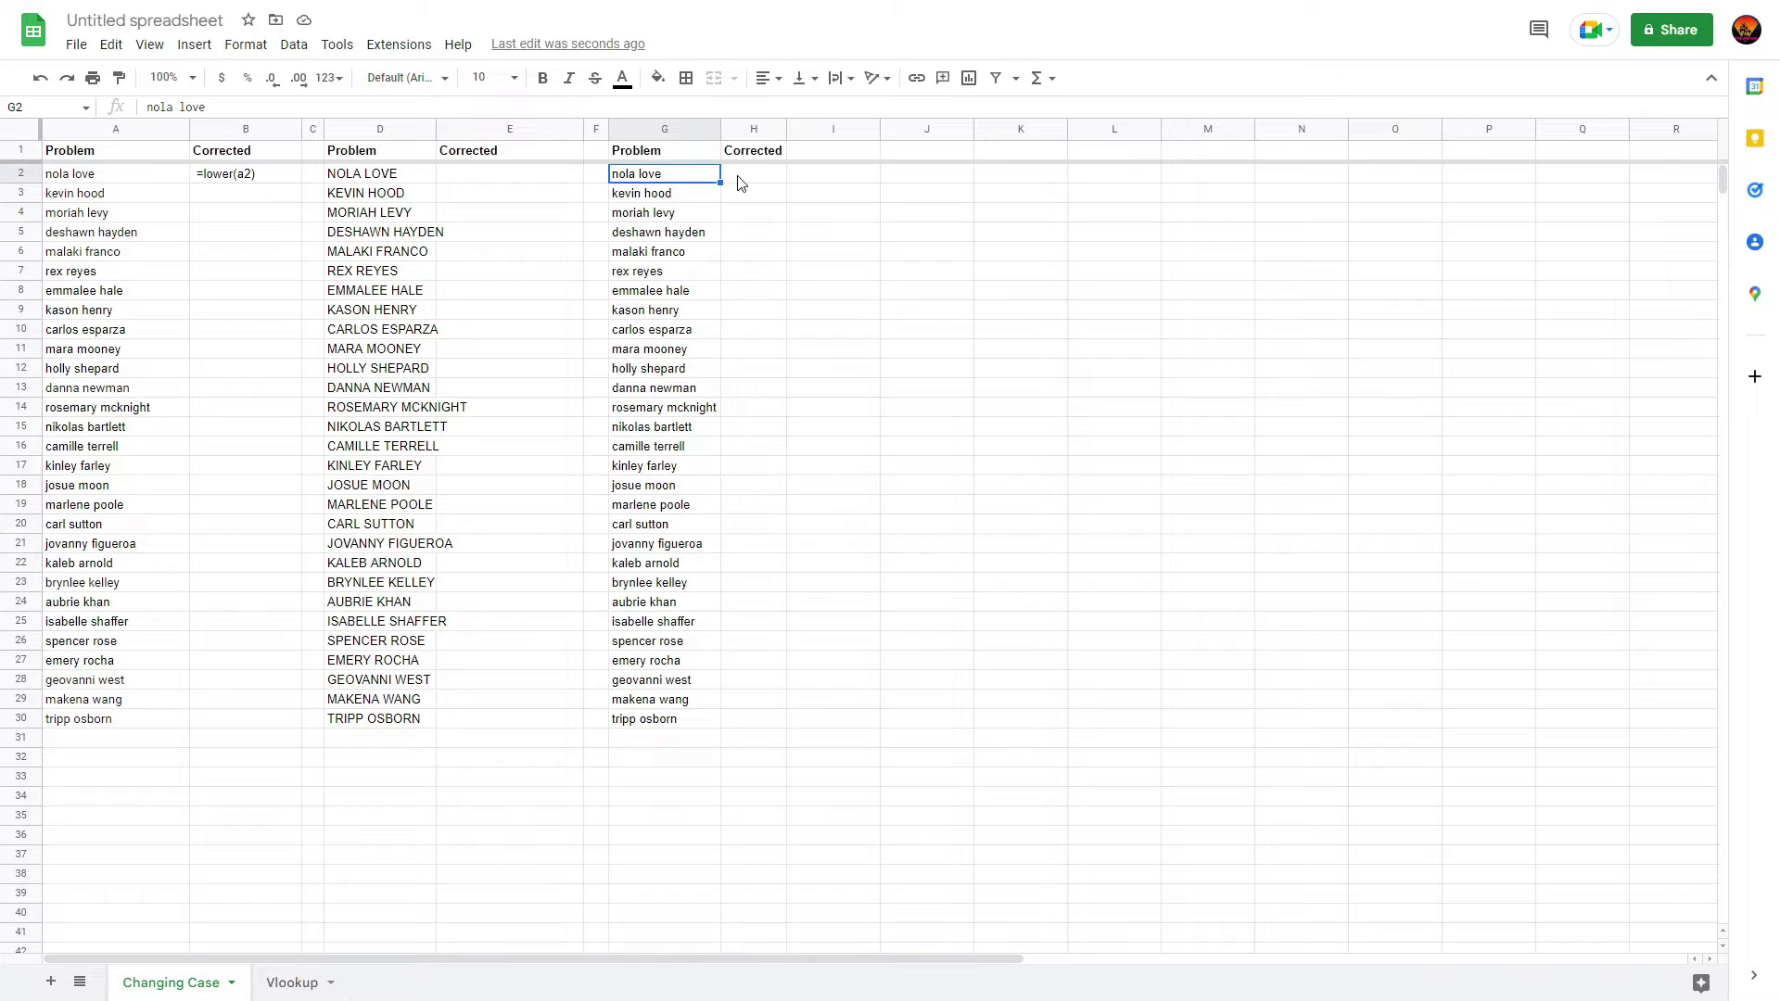
left_click(741, 182)
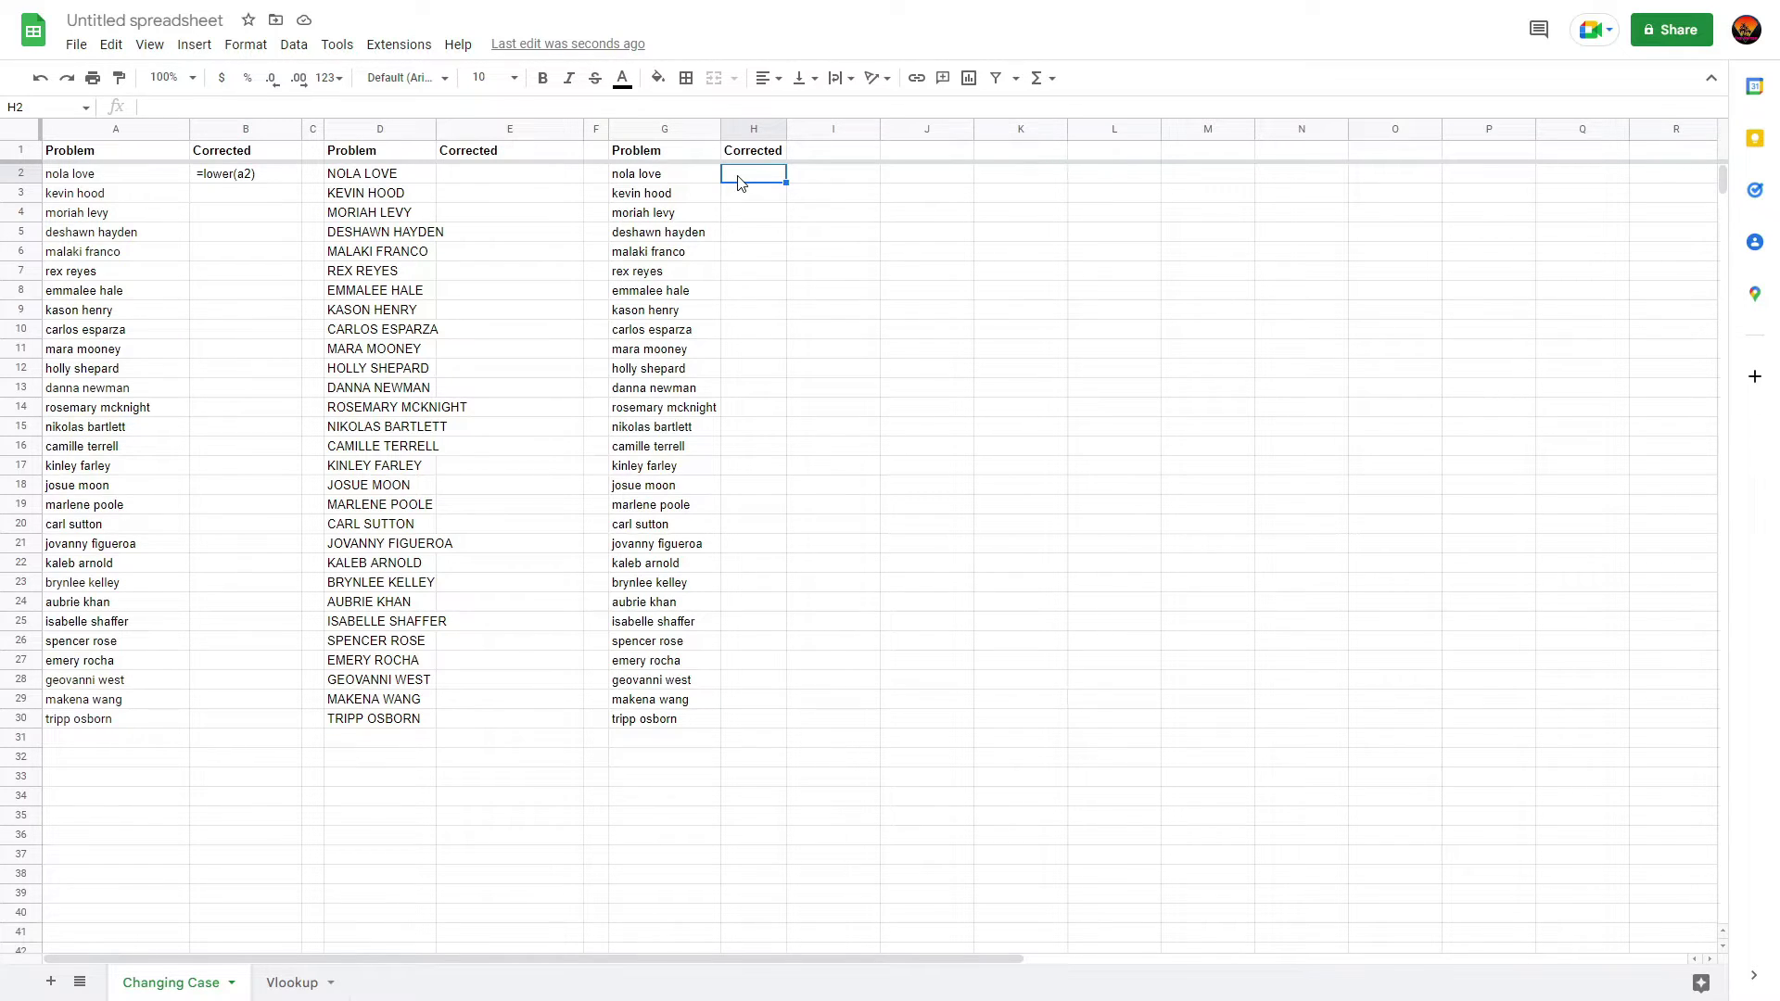
Step: Enter =proper(g2) in H2 and autofill it down column H
type("=")
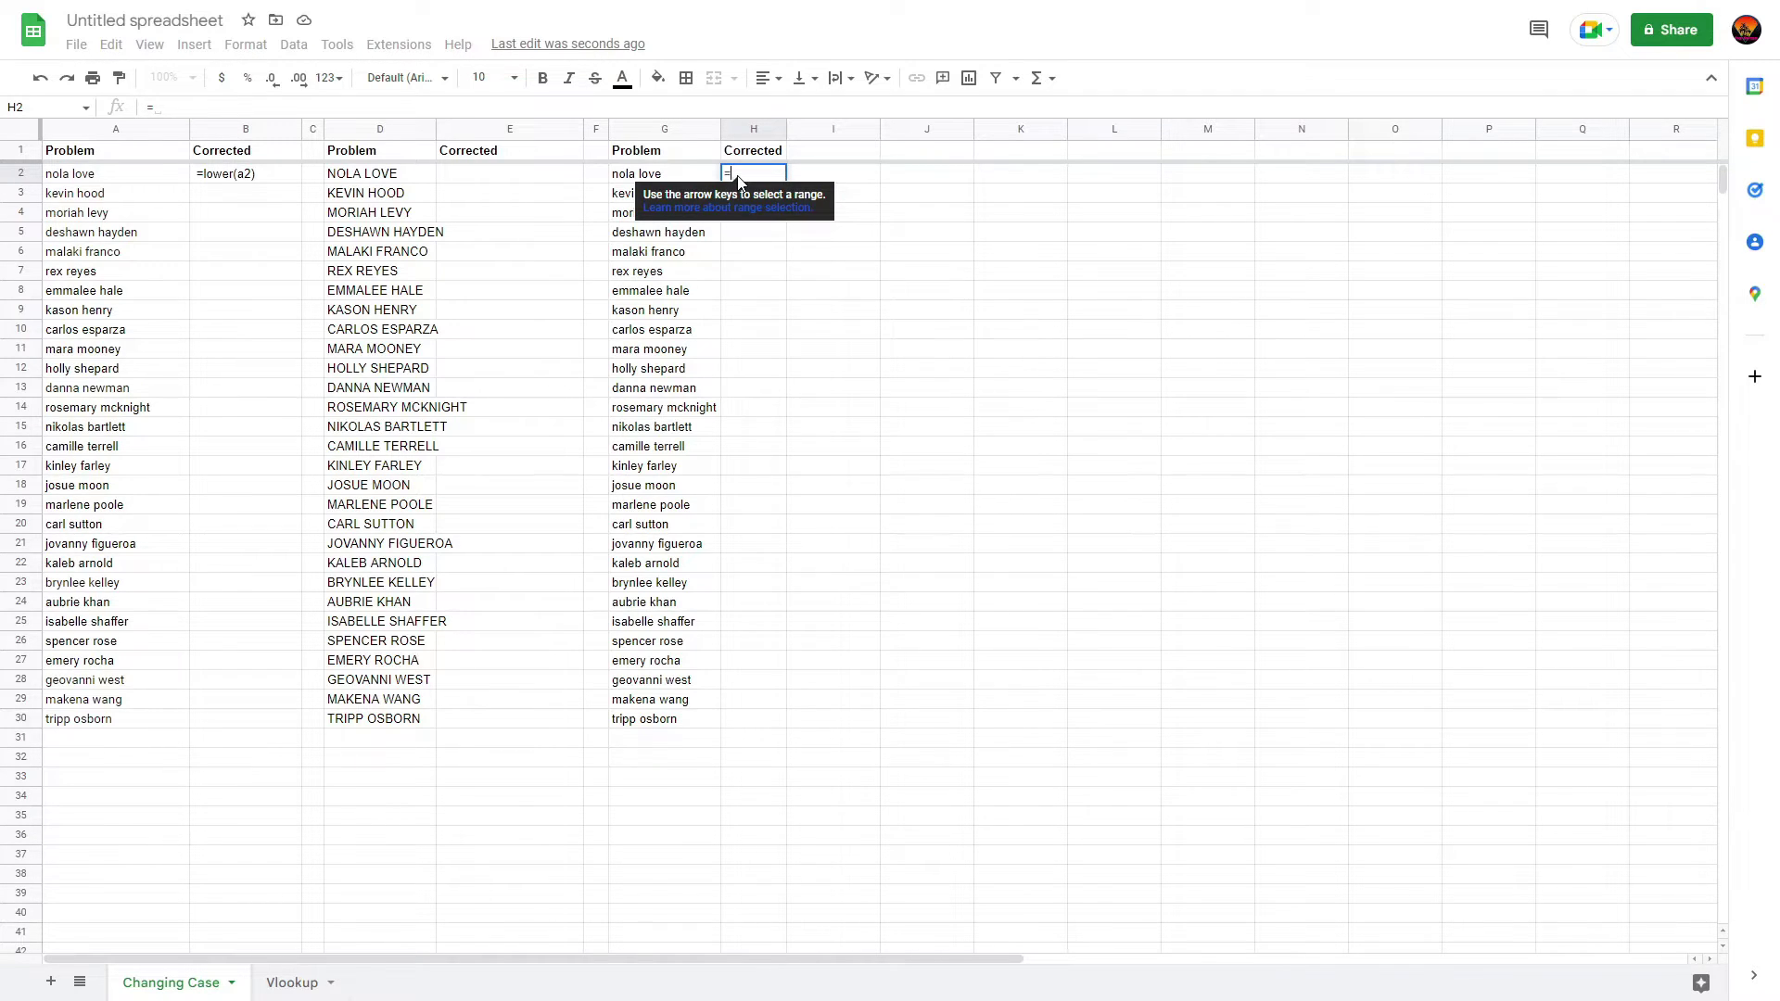
type("proper")
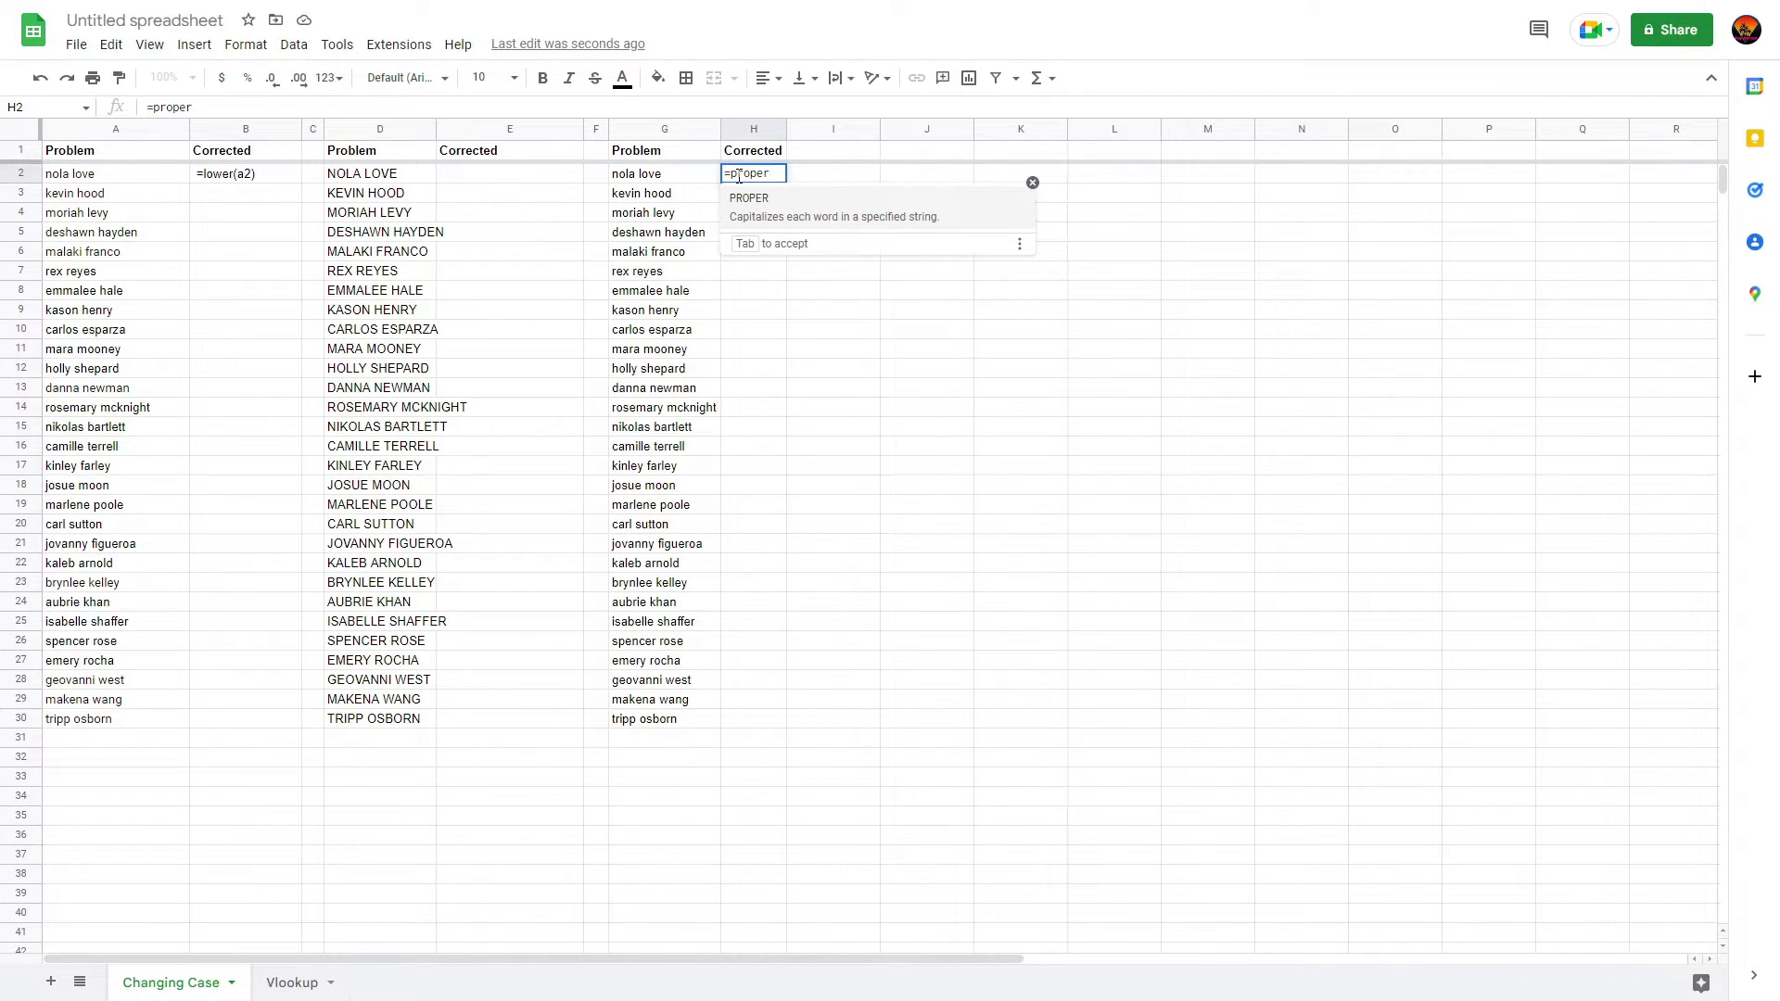
type("(")
key("Left")
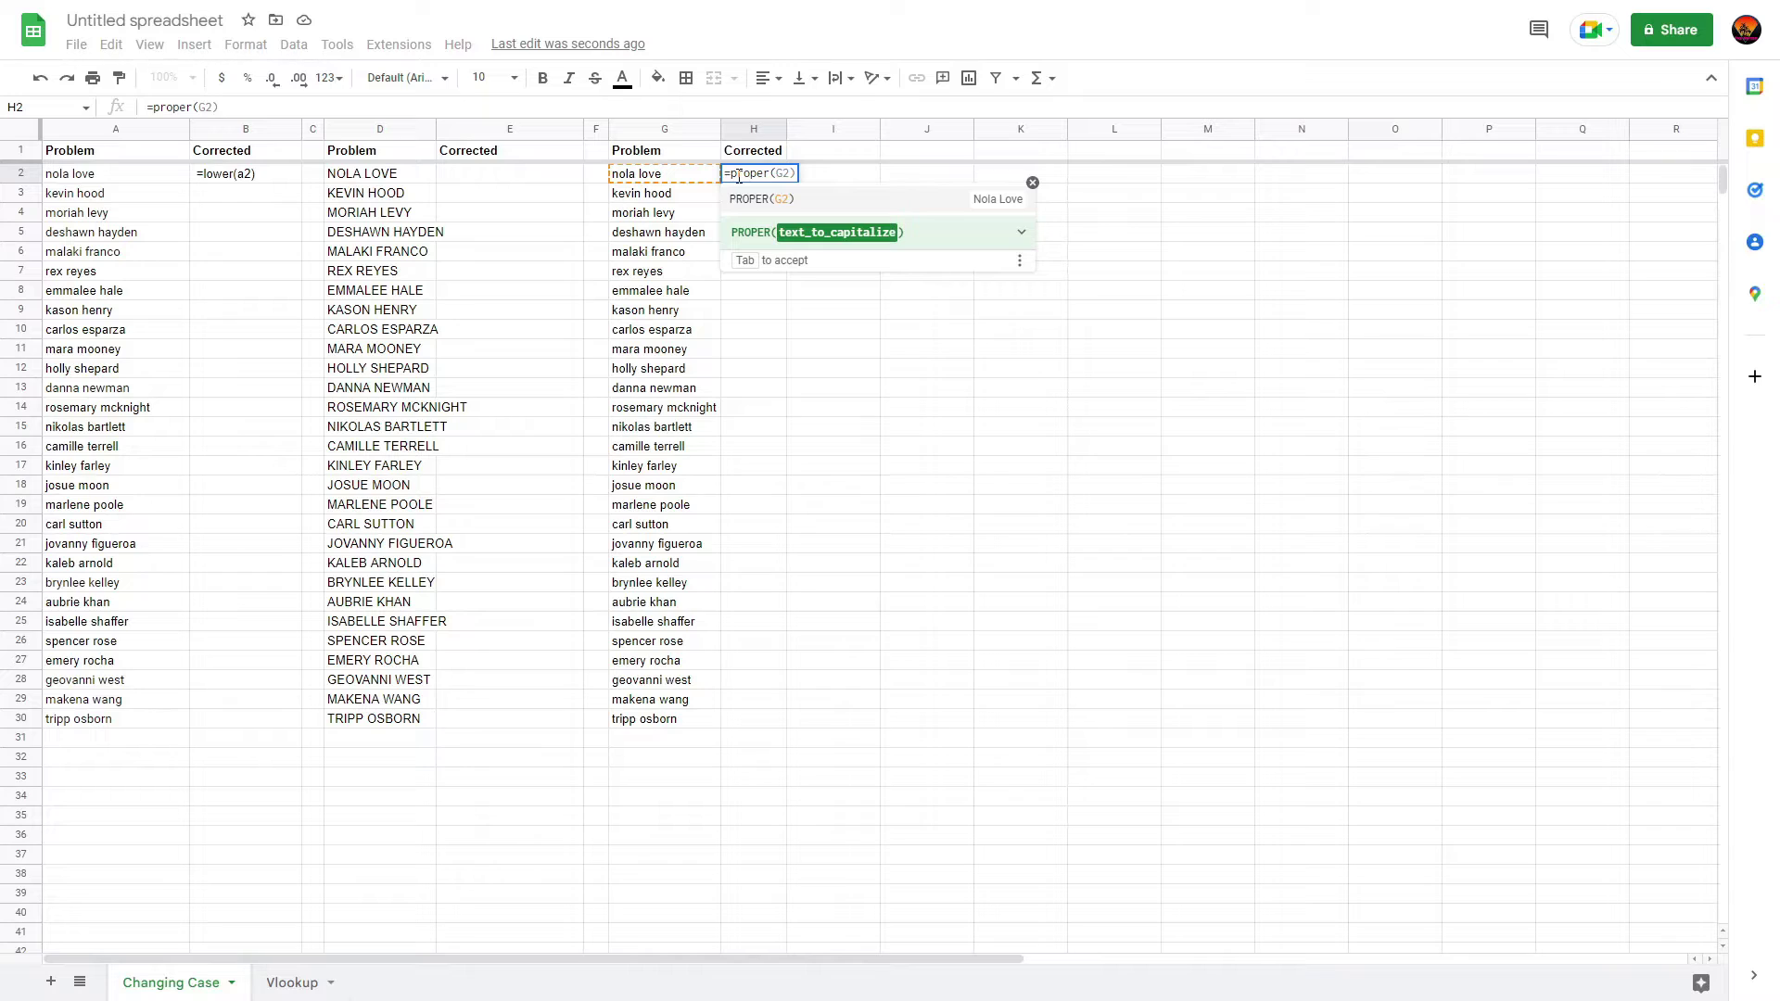
type("g2")
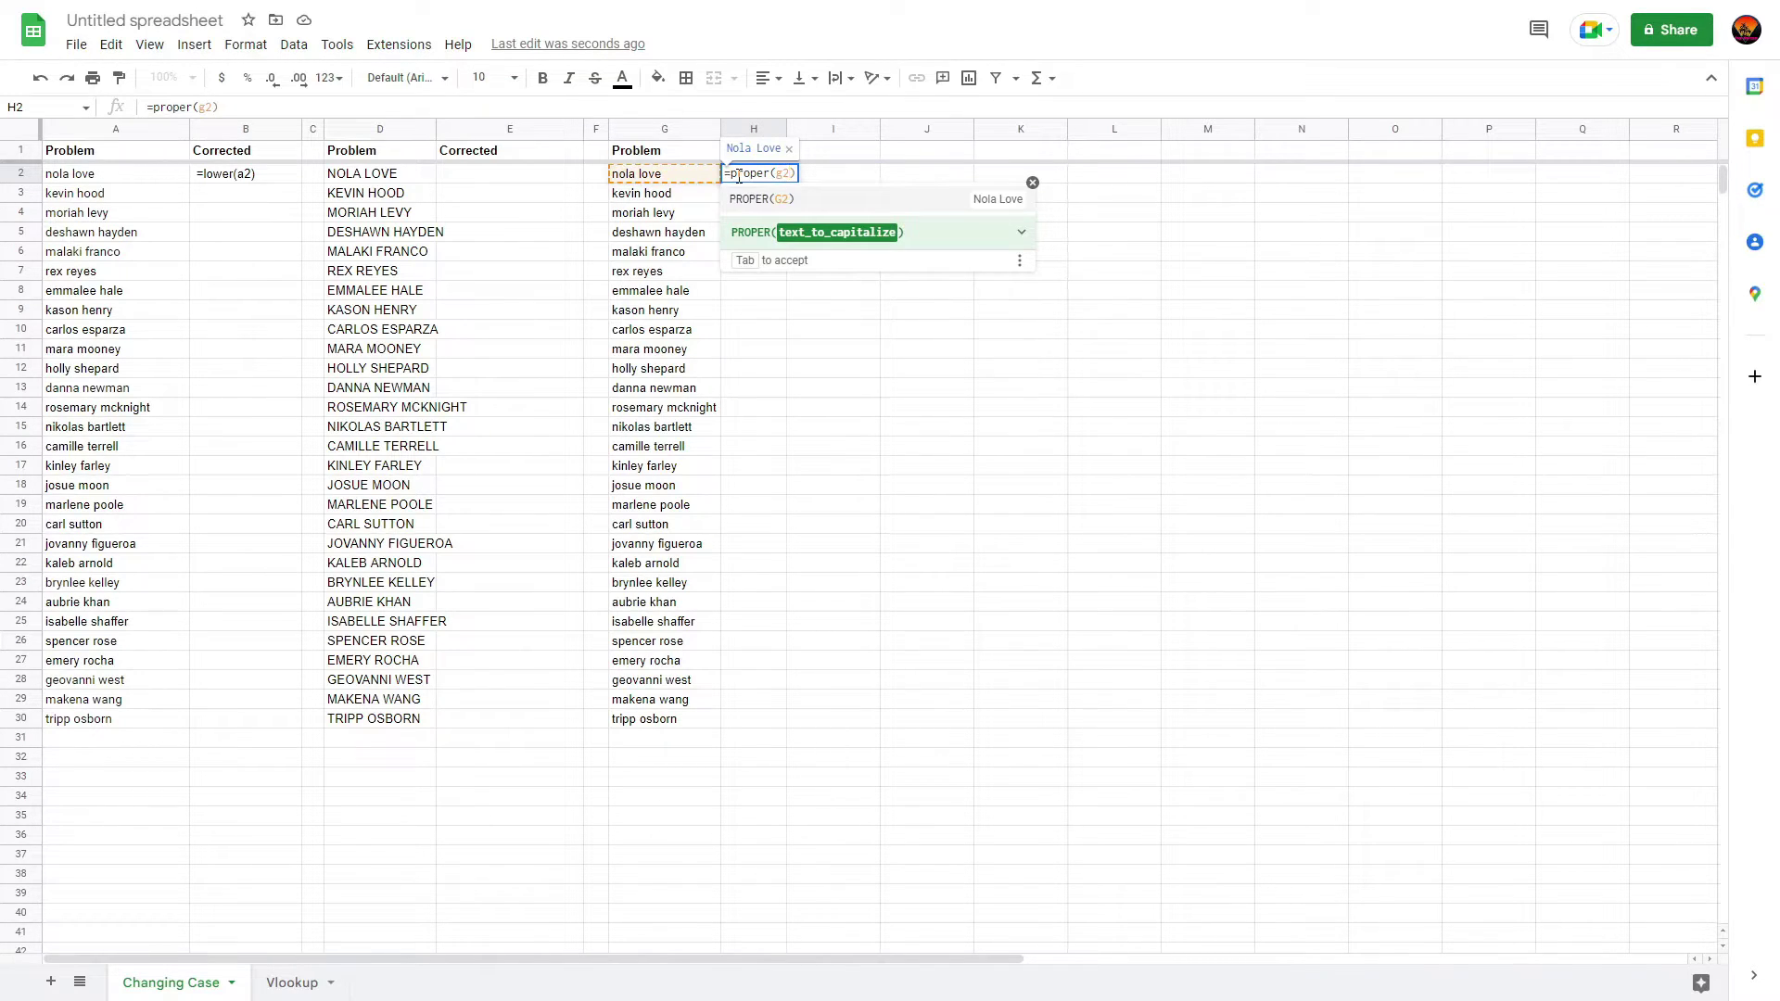
type(")")
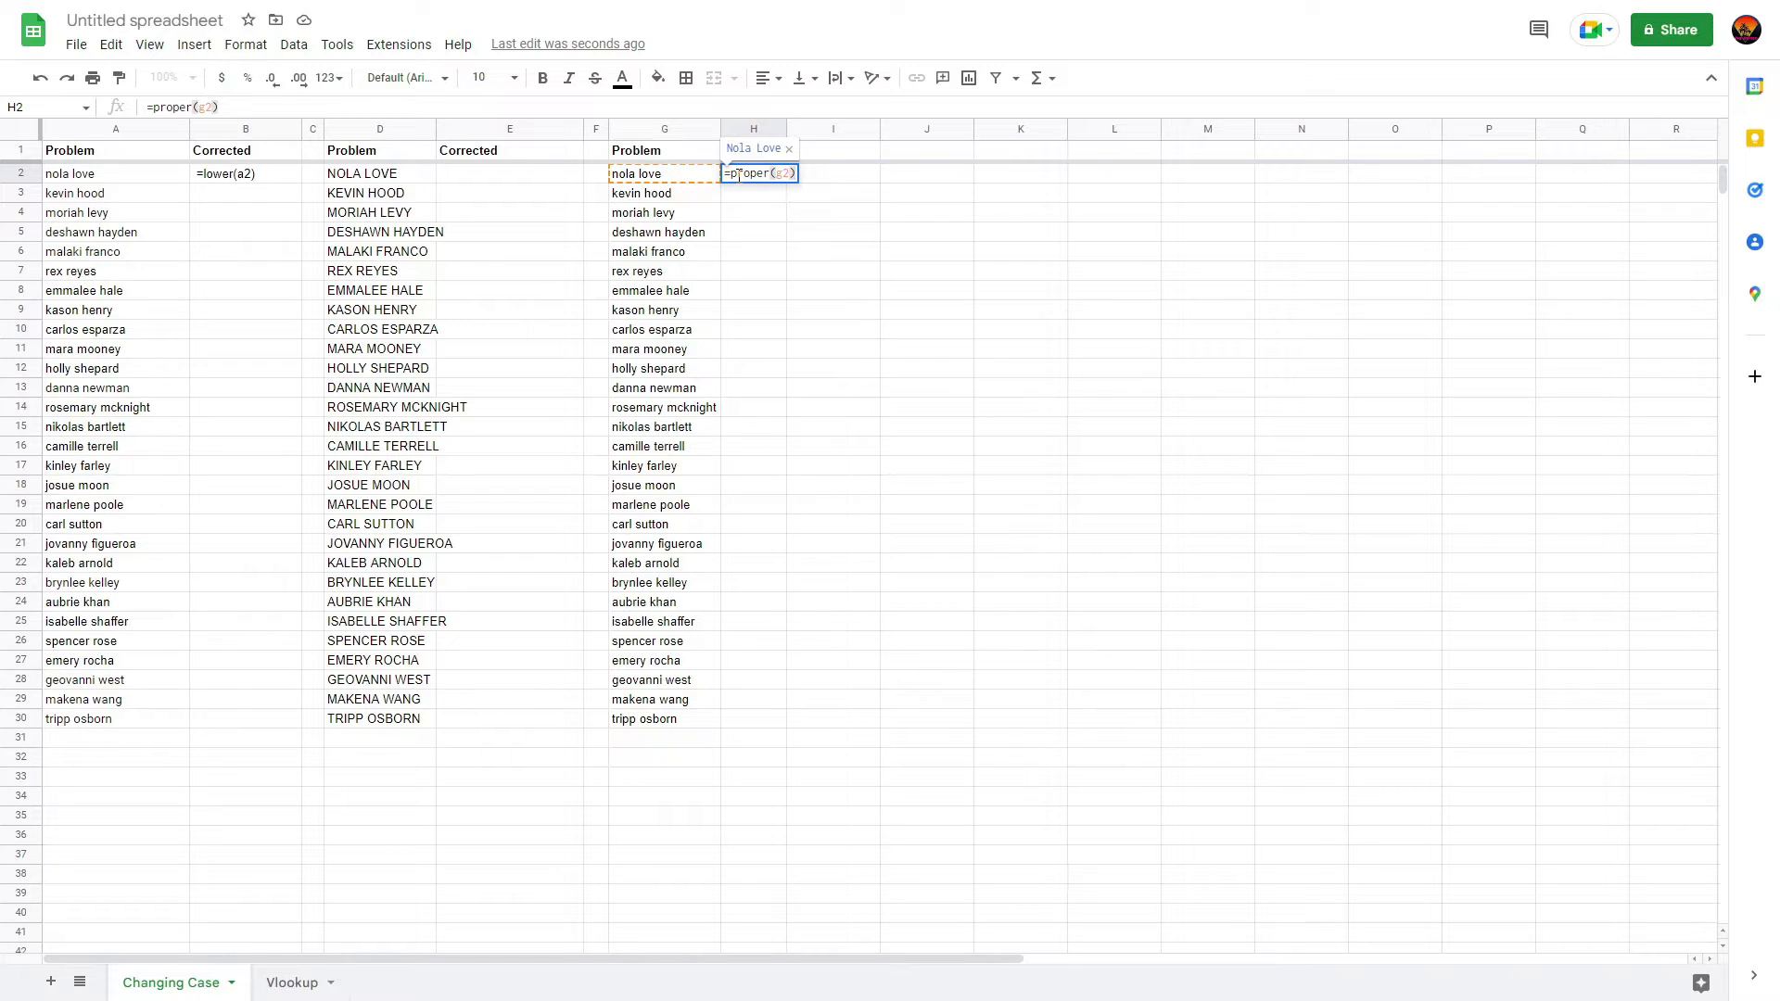
key("Return")
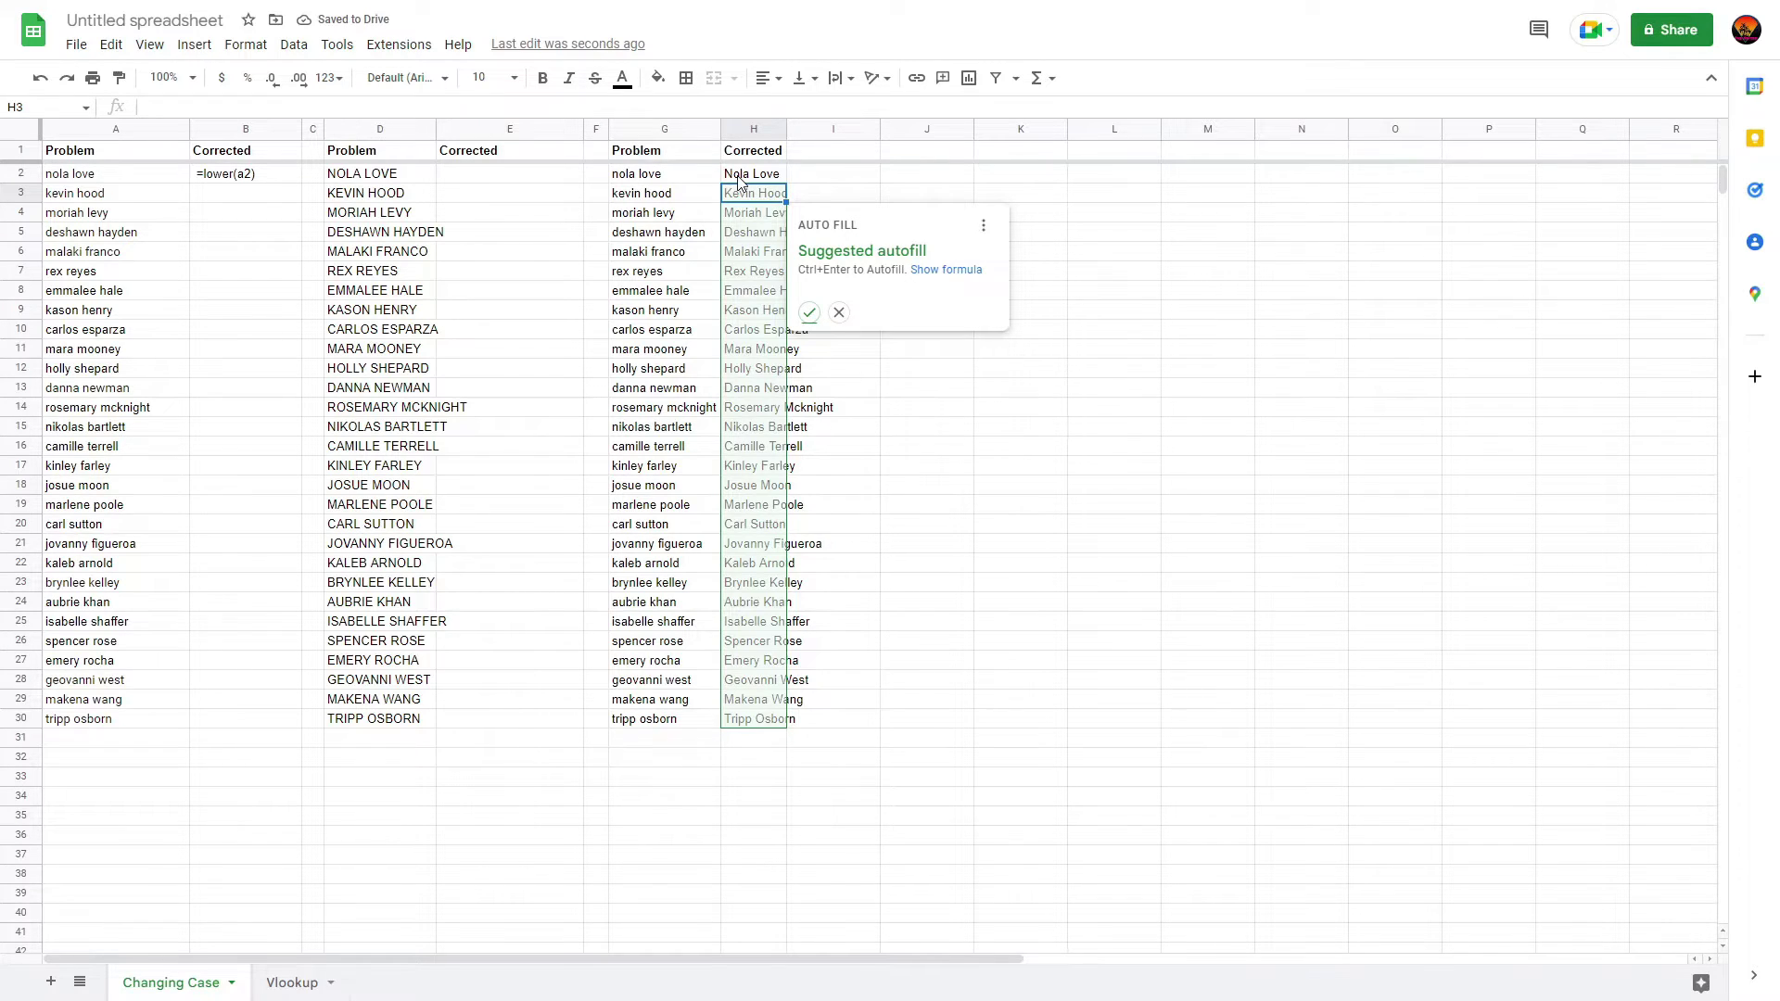
key("ctrl+Return")
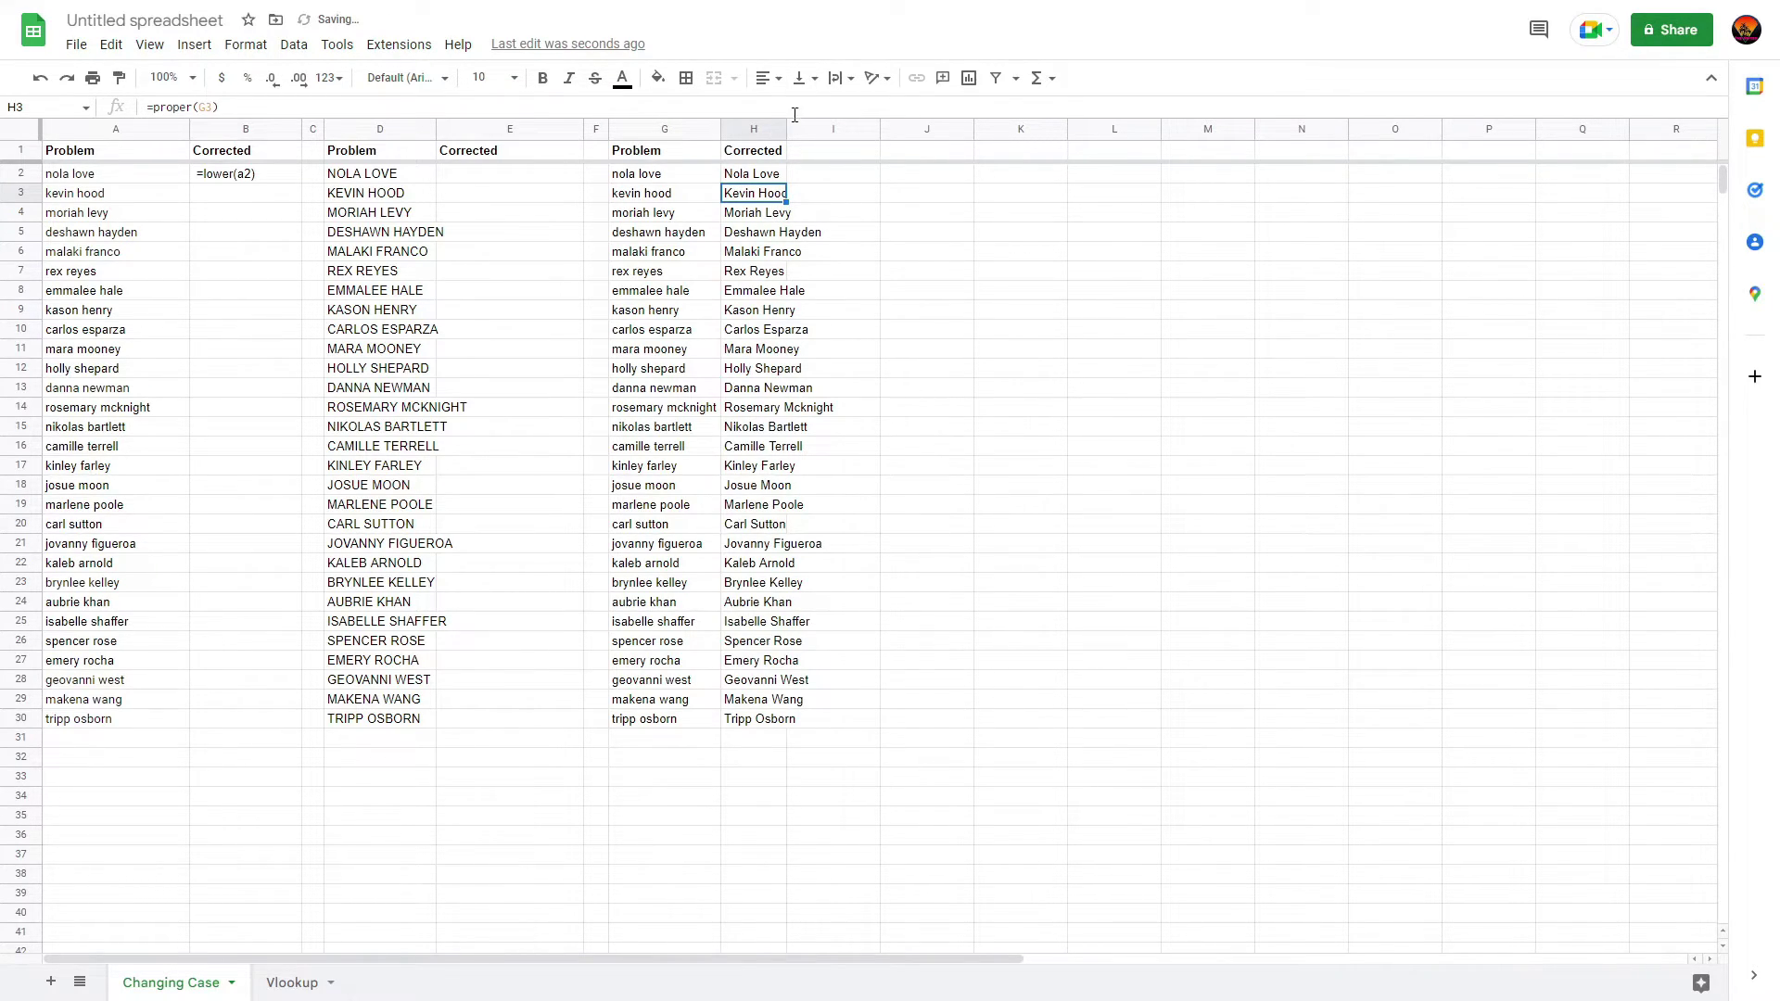
Step: Widen column H and copy the Proper Case names in H2:H30
left_click_drag(784, 133, 837, 132)
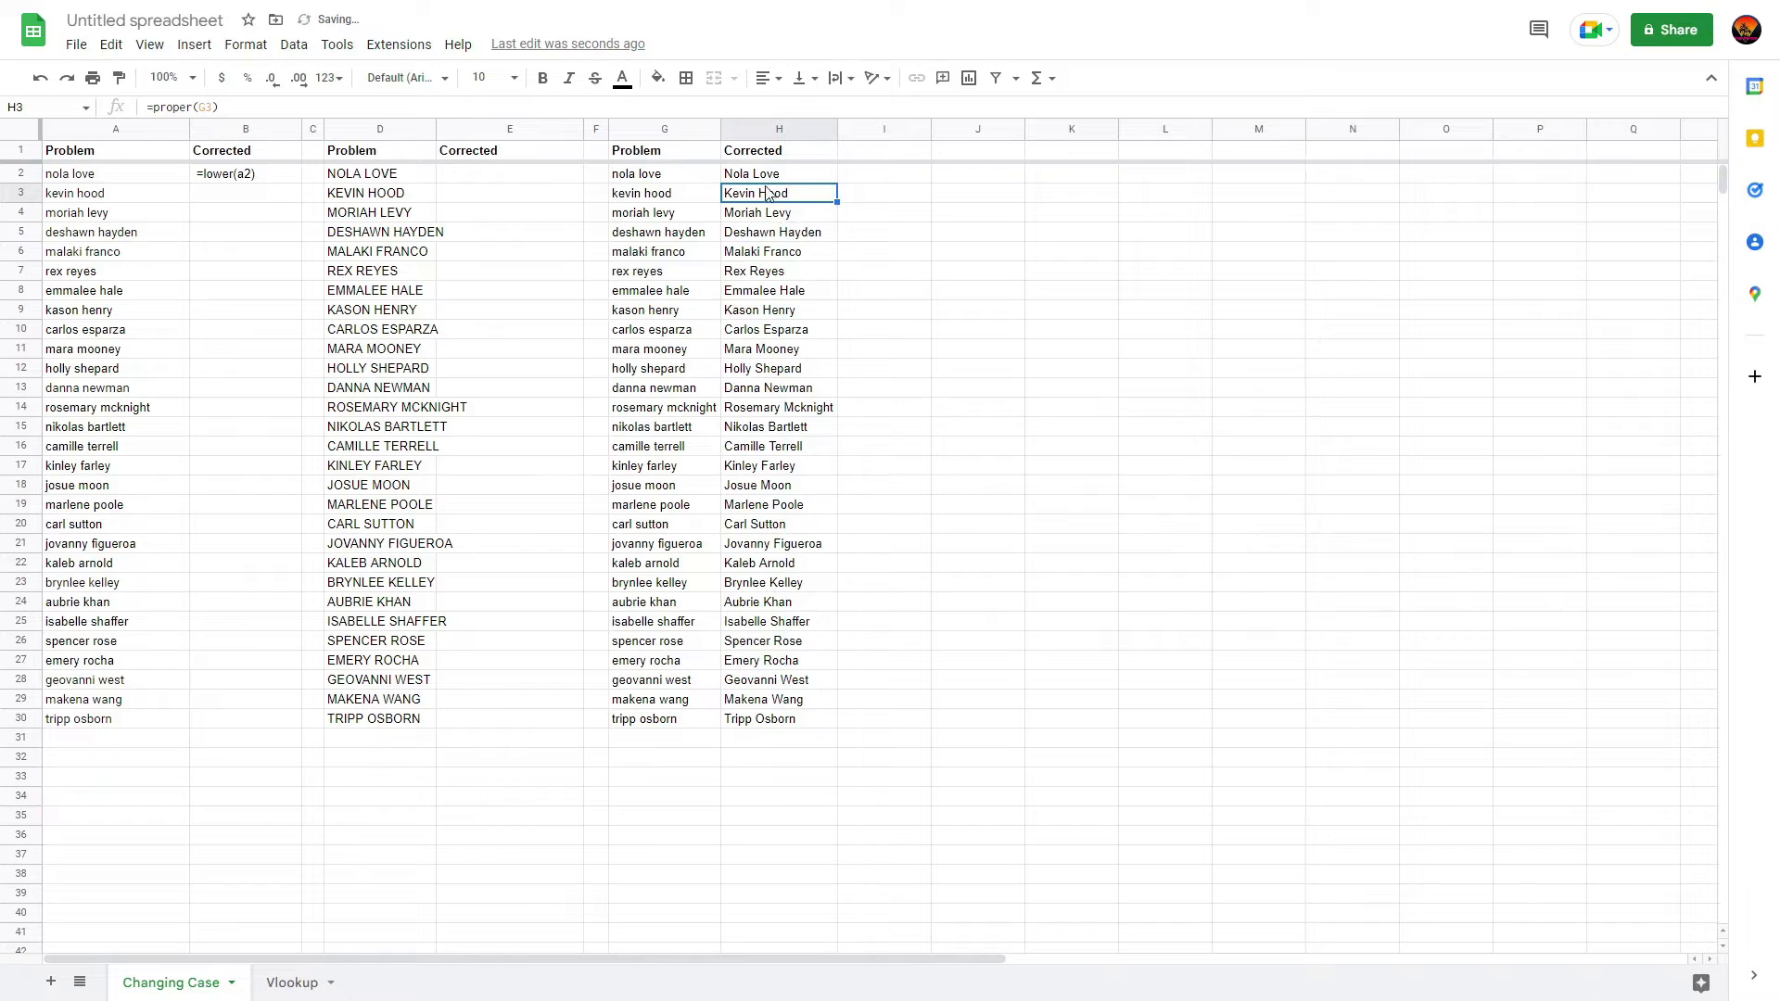
left_click_drag(760, 174, 775, 724)
key("ctrl+c")
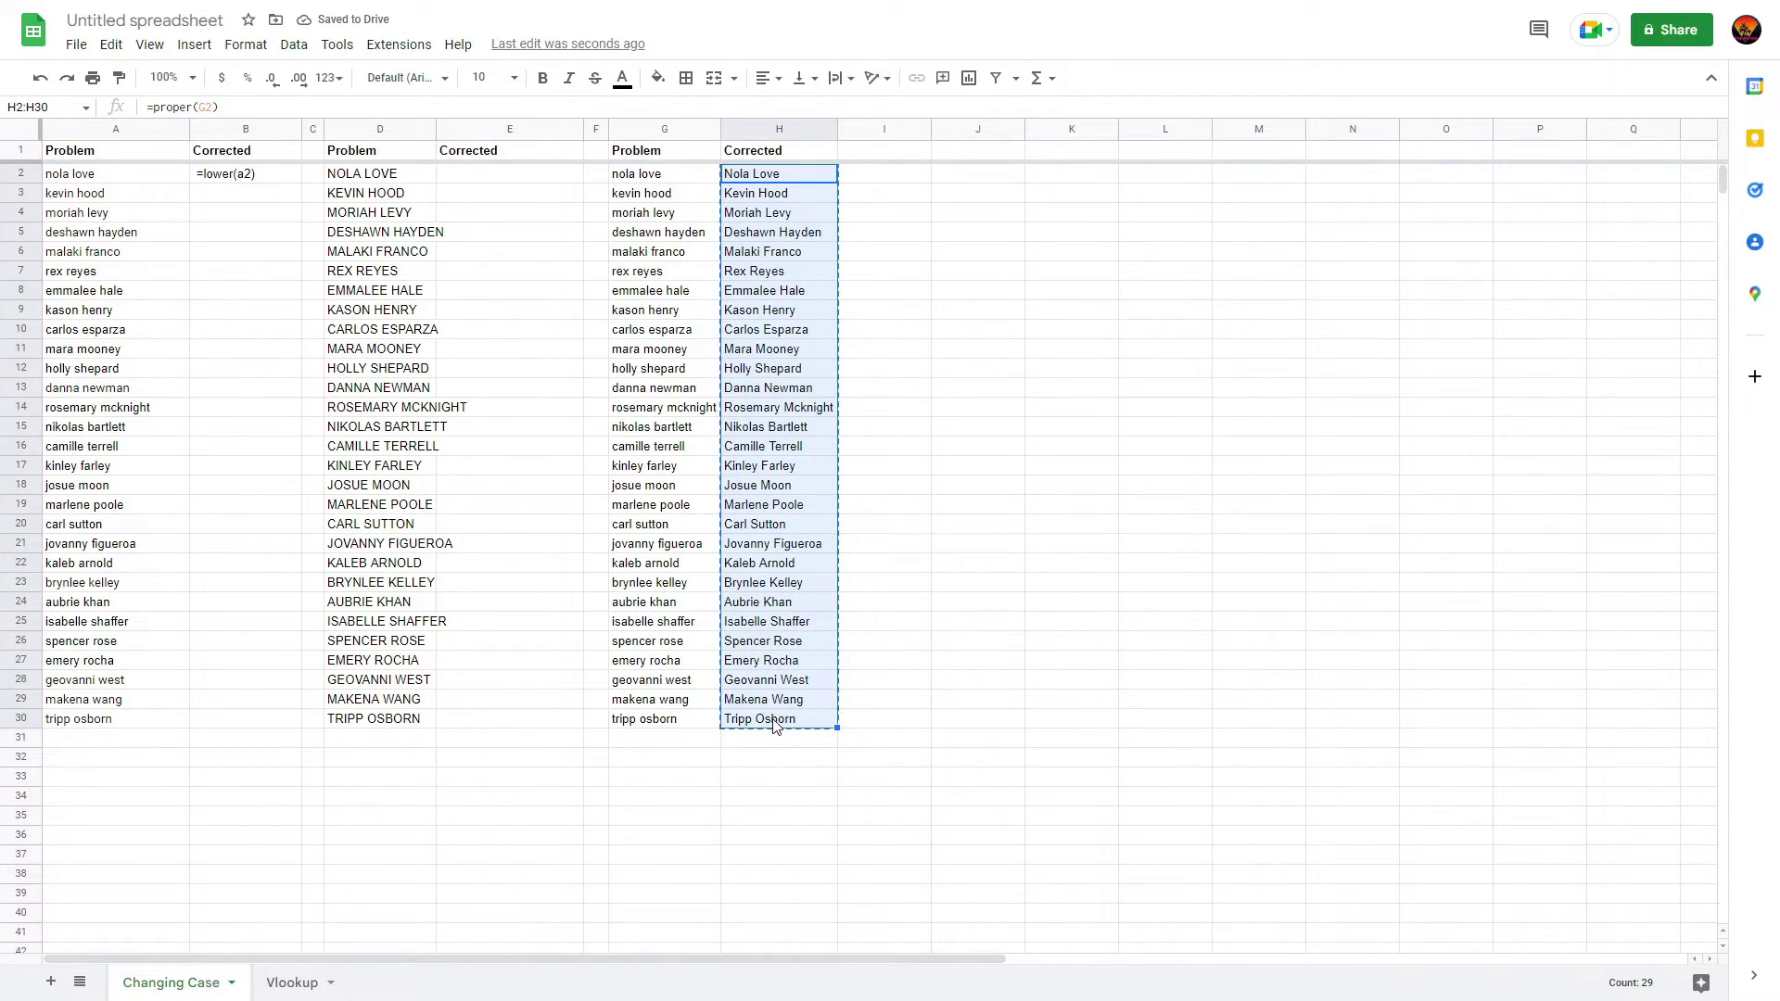
key("Left")
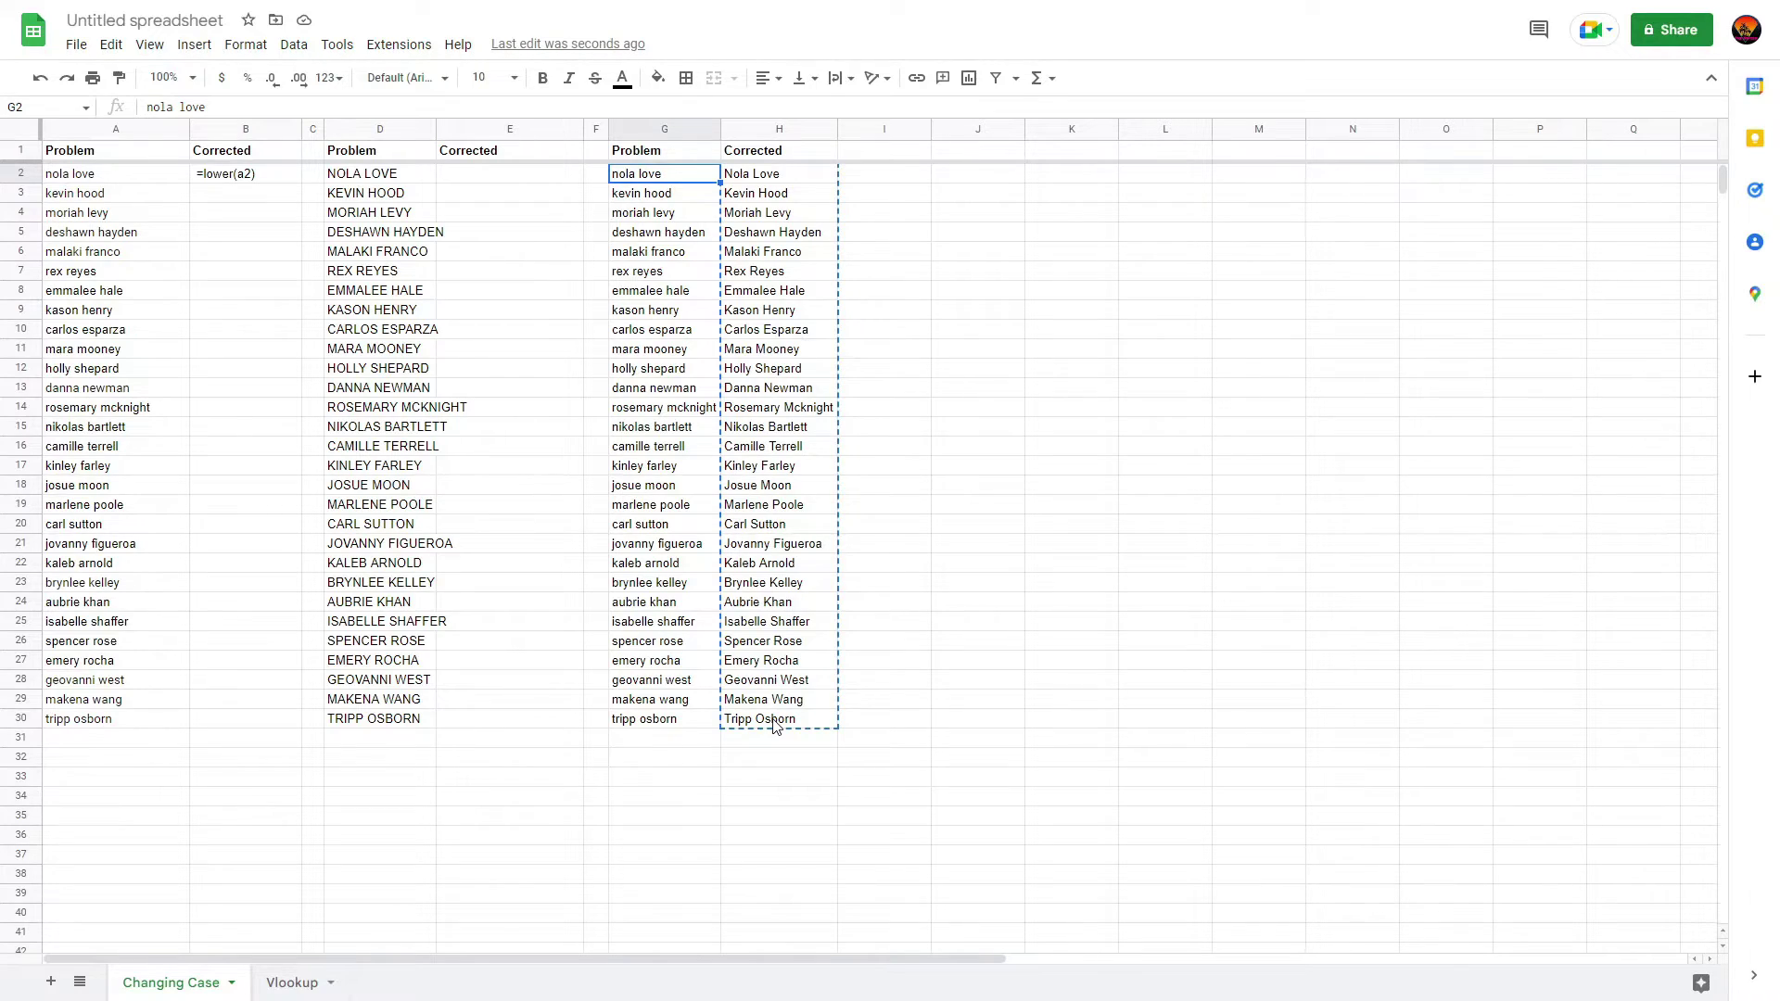
Step: Paste the Proper Case names into G2 as values and delete column H's formulas
key("ctrl+shift+v")
left_click(814, 178)
key("ctrl+shift+Down")
key("Delete")
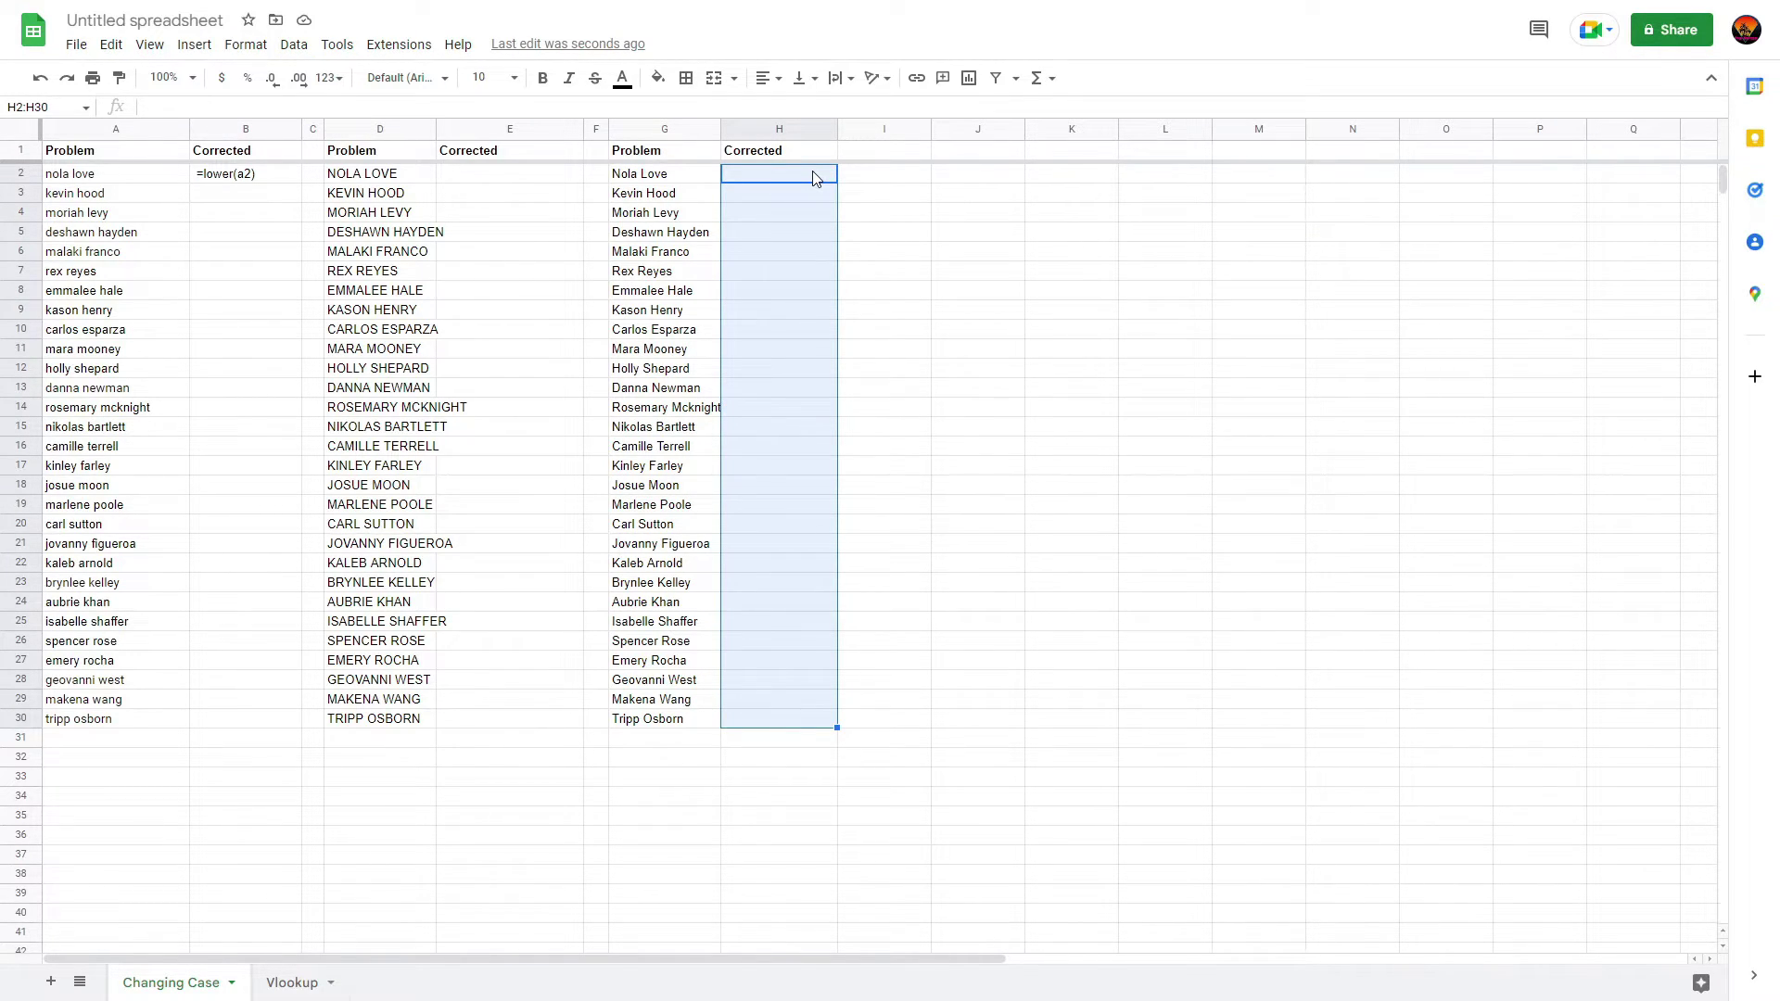
Step: Move down column G to the name in G14
key("Down")
key("Left")
key("Down")
key("Down")
key("Down")
key("Down")
key("Down")
key("Down")
key("Down")
key("Down")
key("Down")
key("Down")
key("Down")
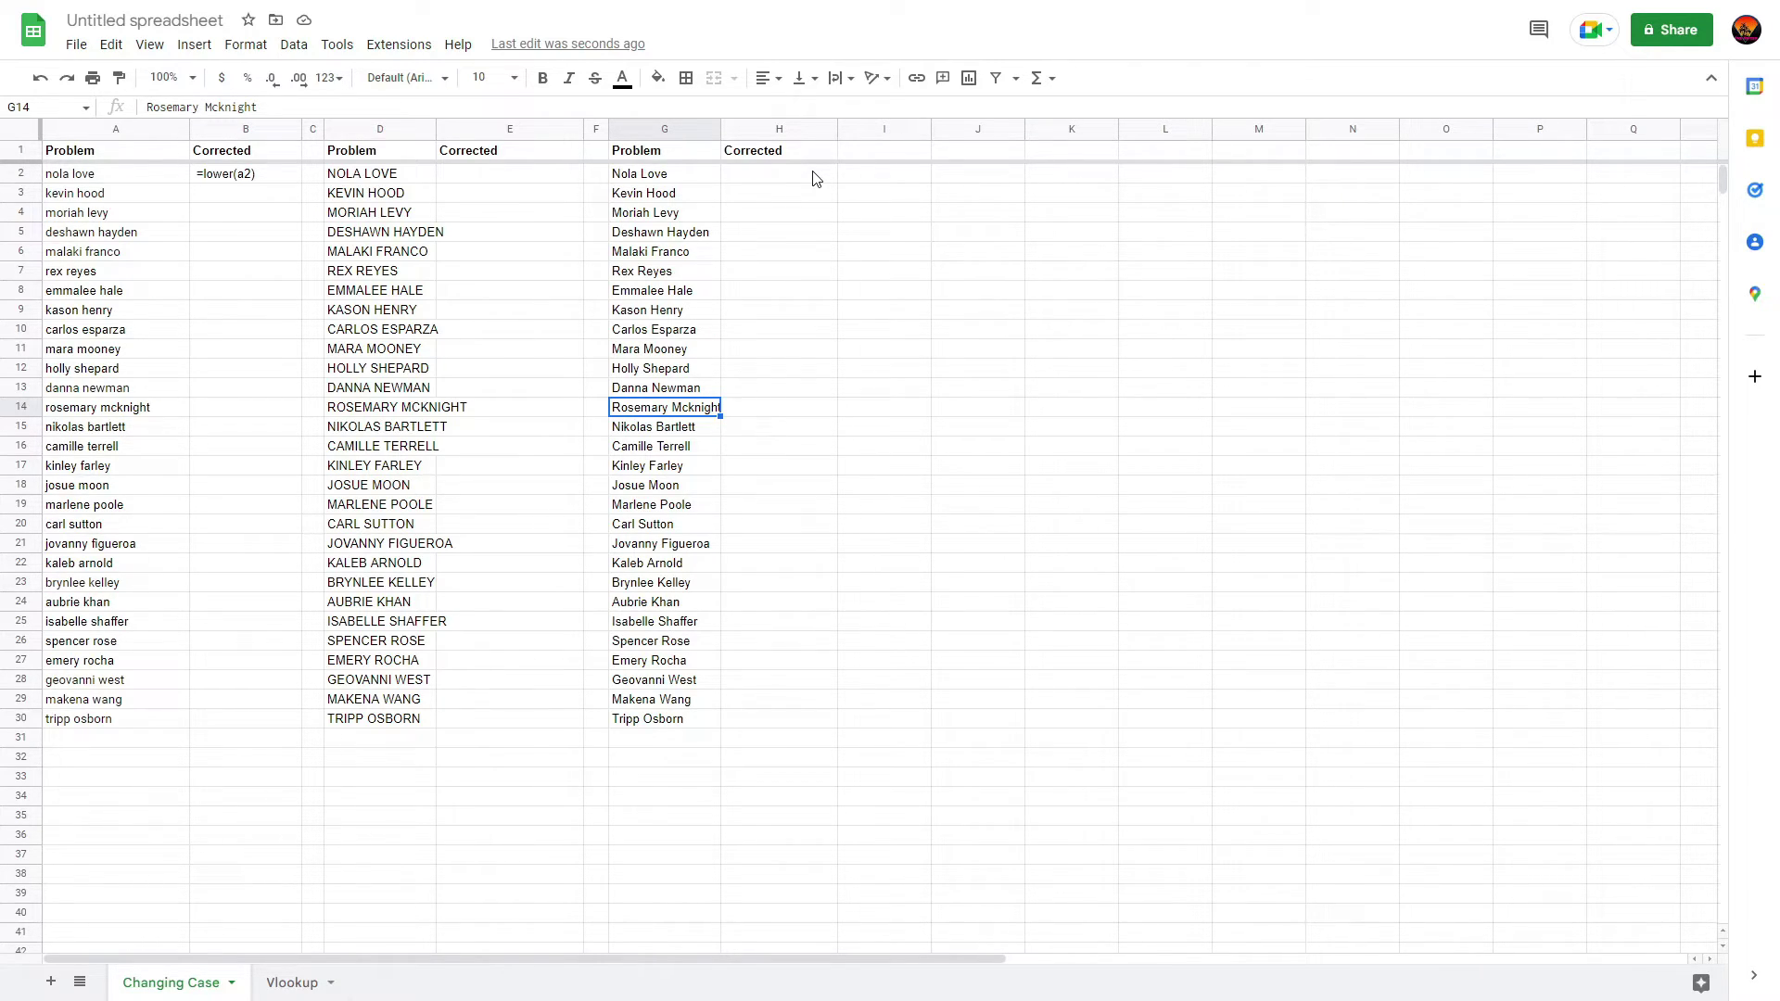
Step: Capitalise the second K in G14's surname by hand and widen column G slightly
double_click(688, 408)
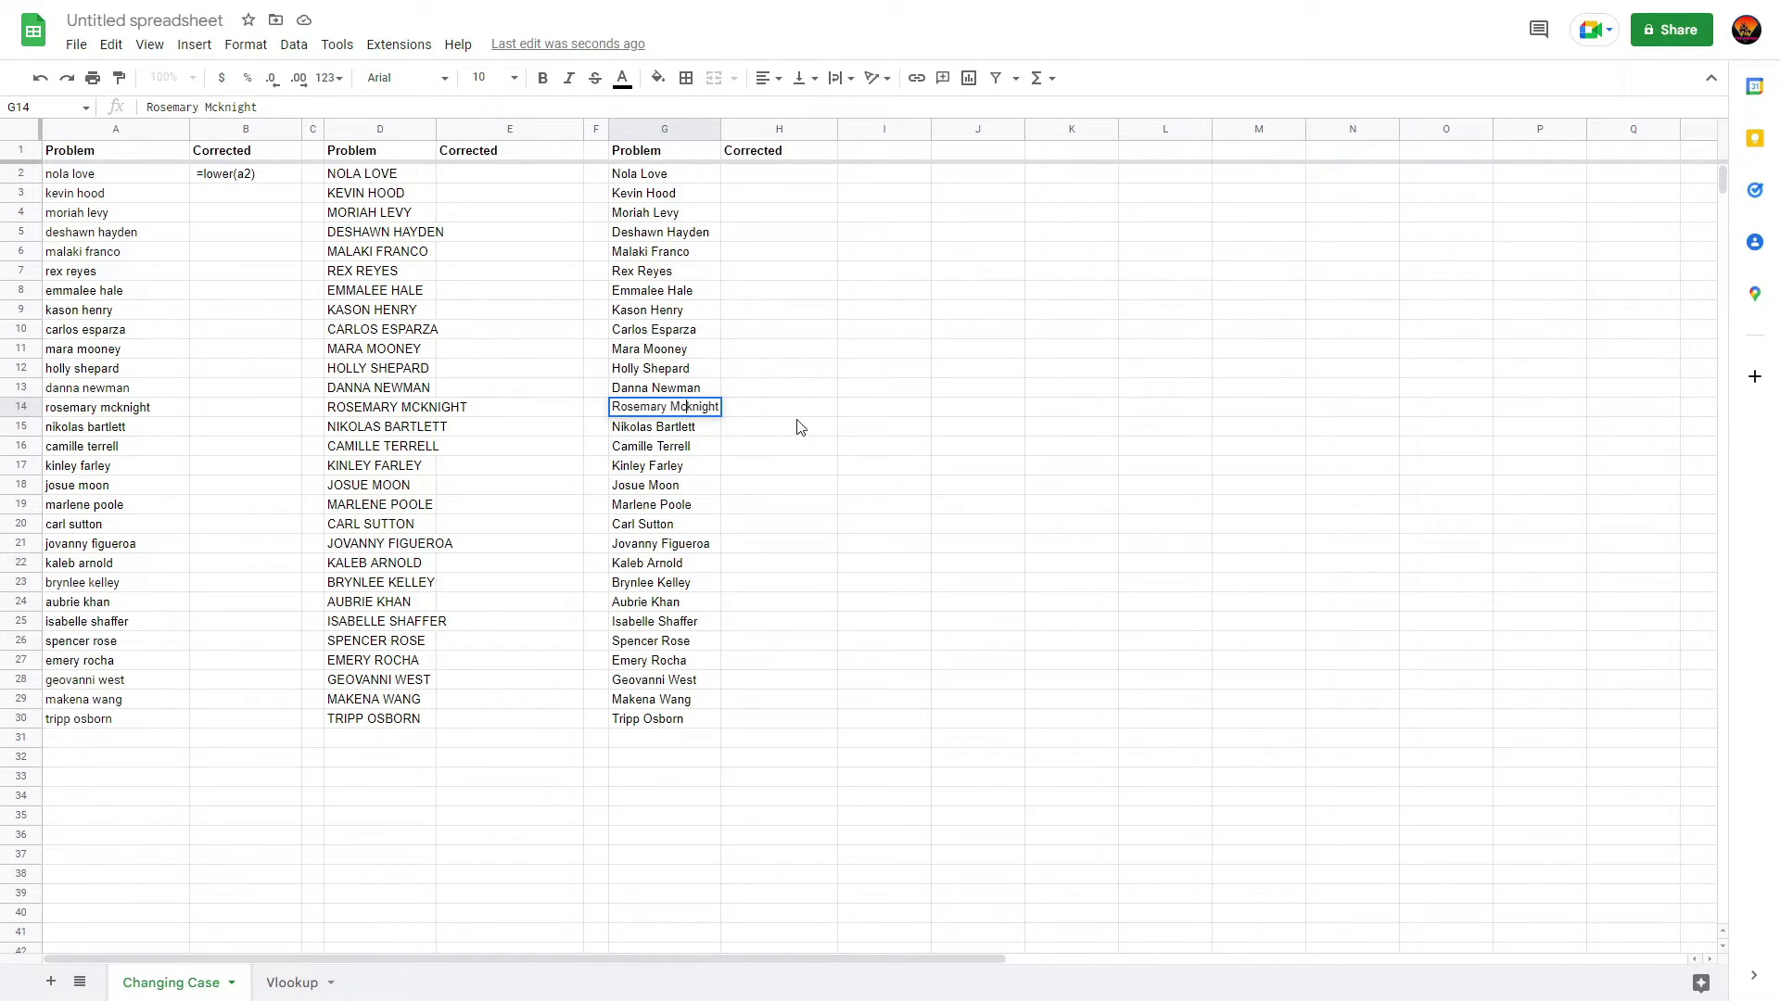
key("Delete")
type("K")
left_click(866, 434)
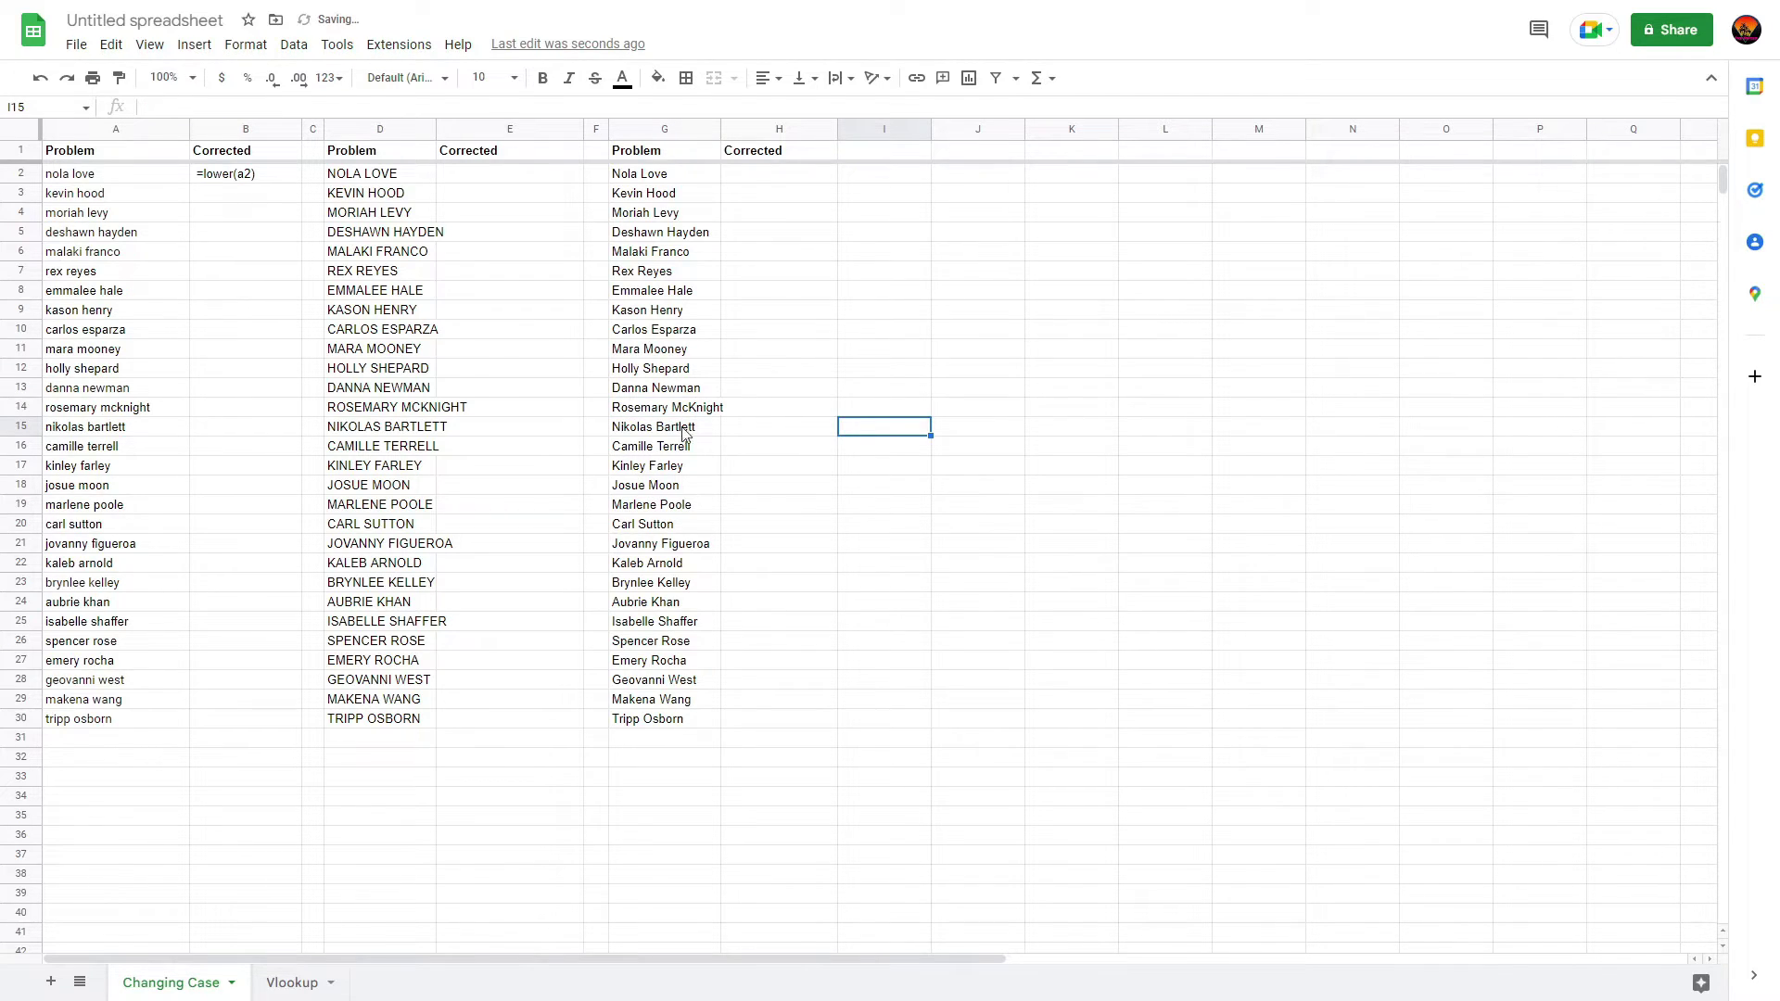
left_click_drag(720, 130, 726, 130)
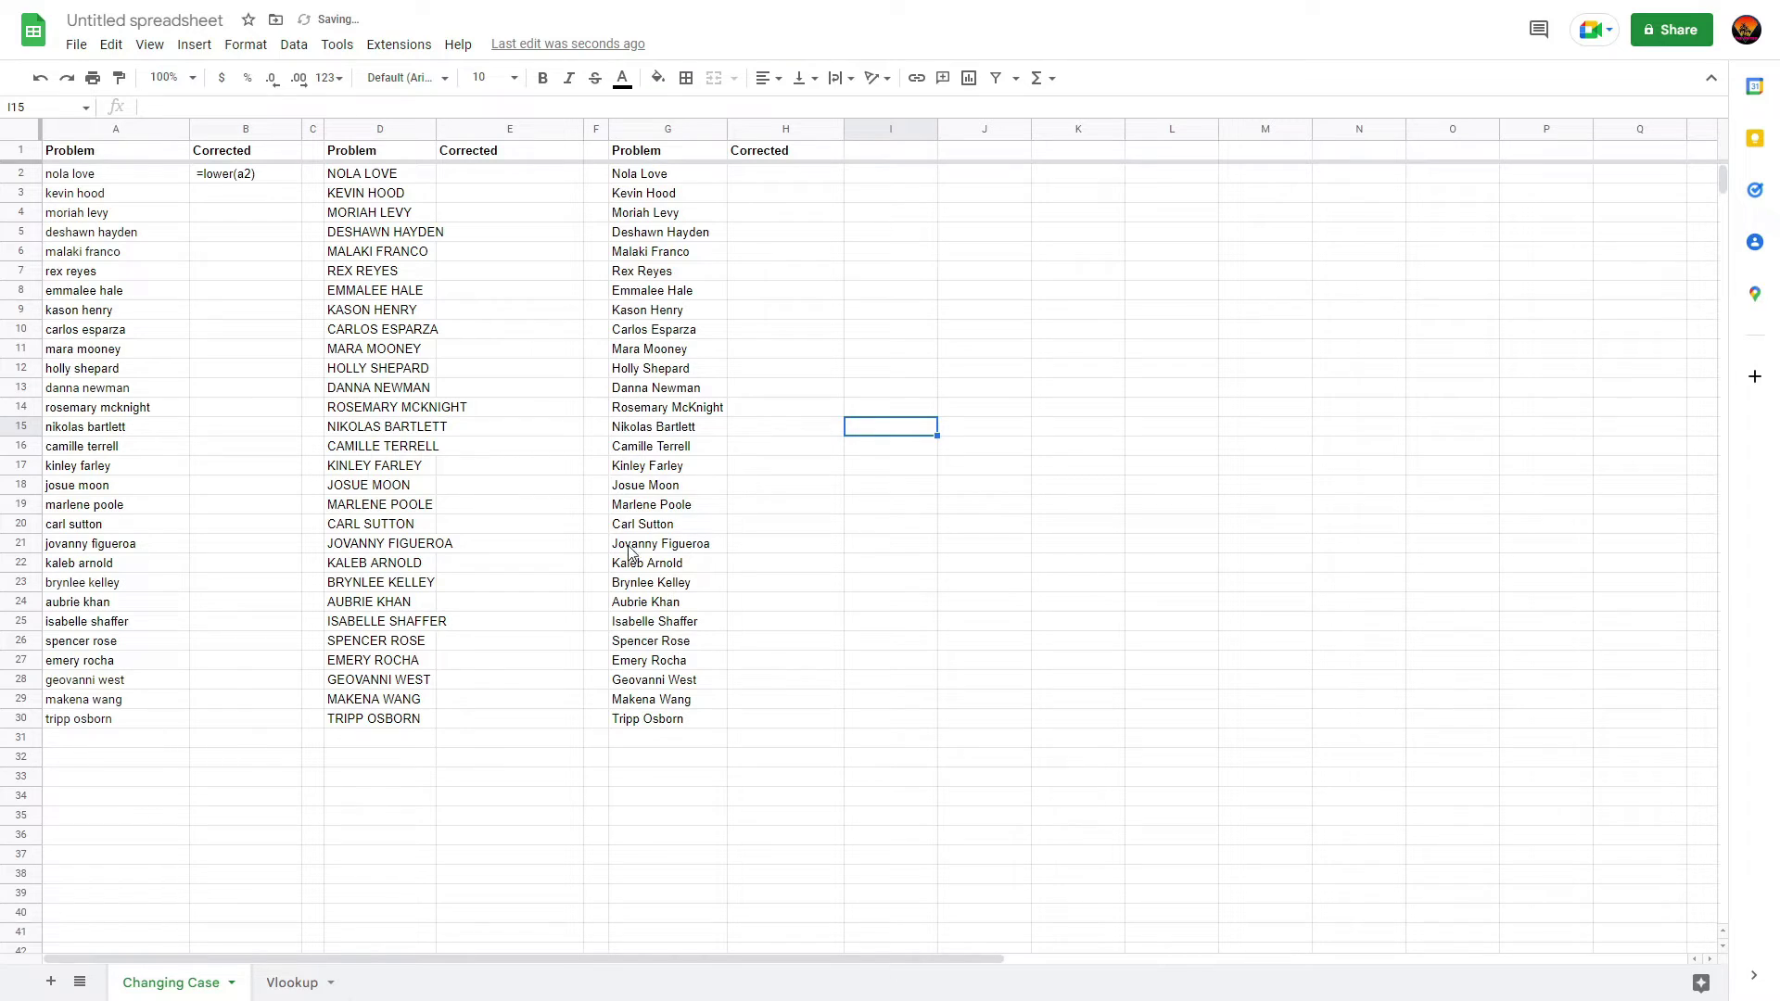